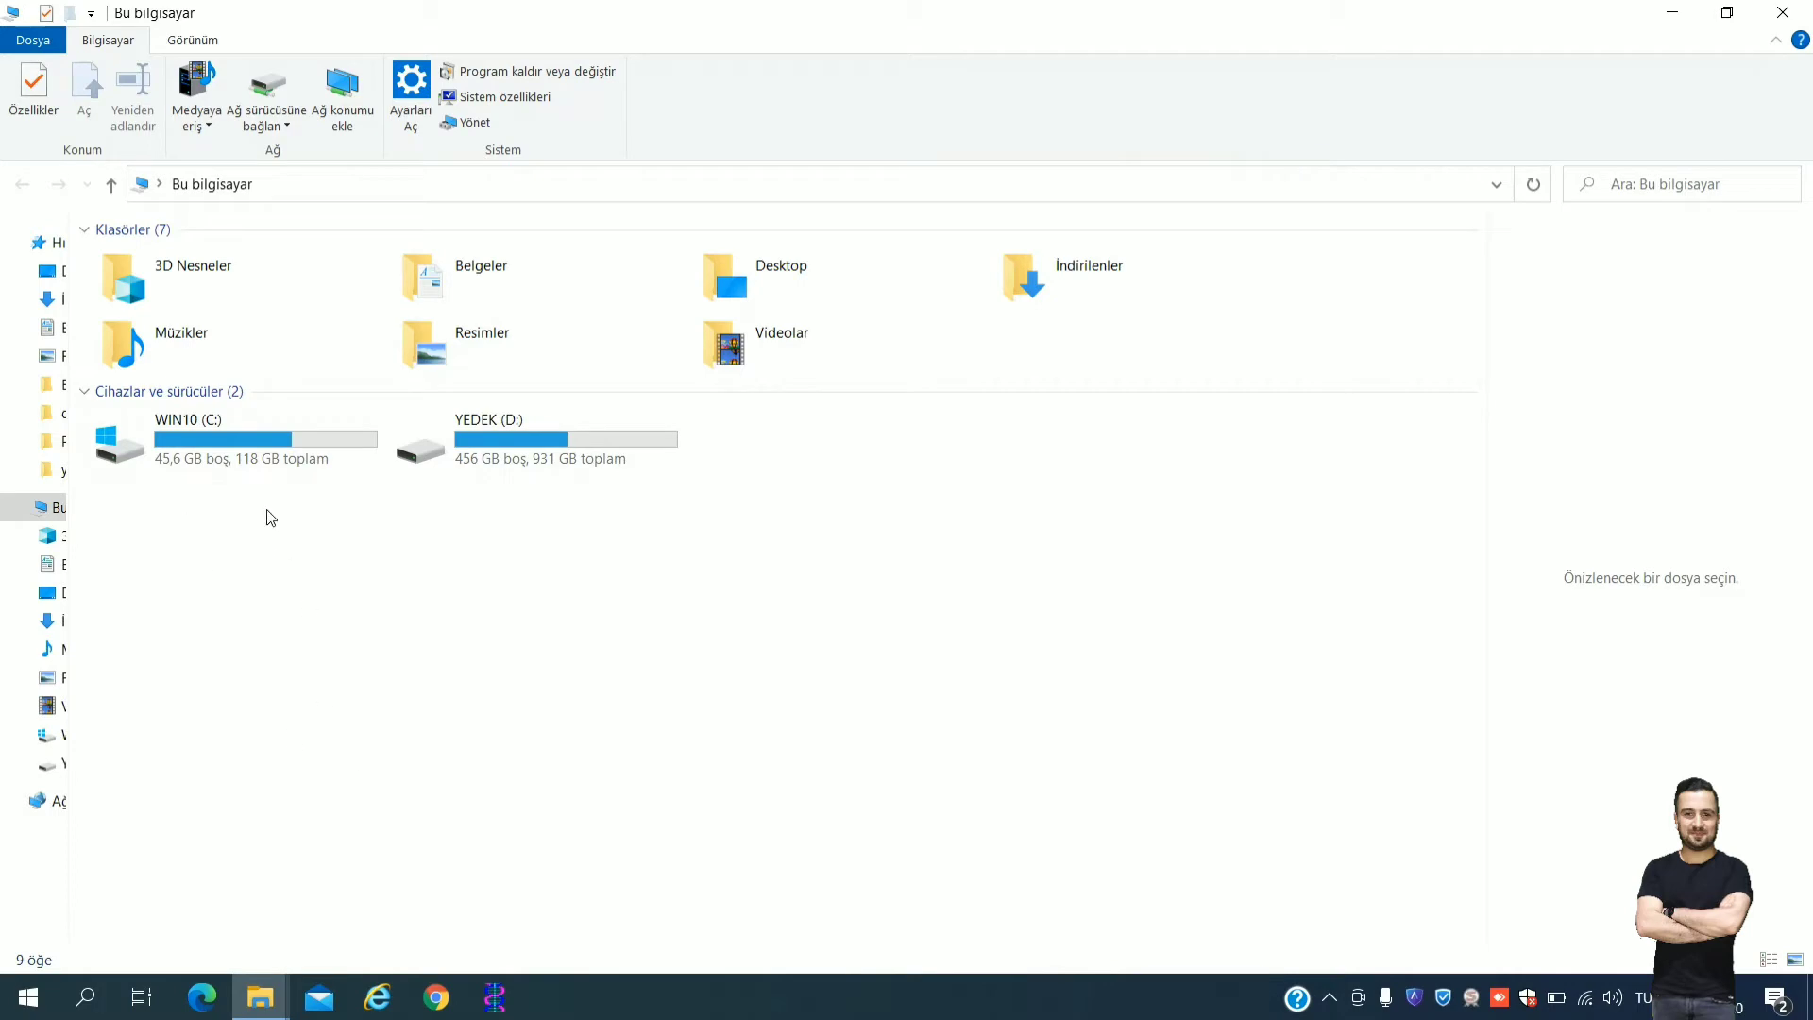
# - Open the Prefetch folder inside the Windows folder on drive C
pyautogui.doubleClick(251, 458)
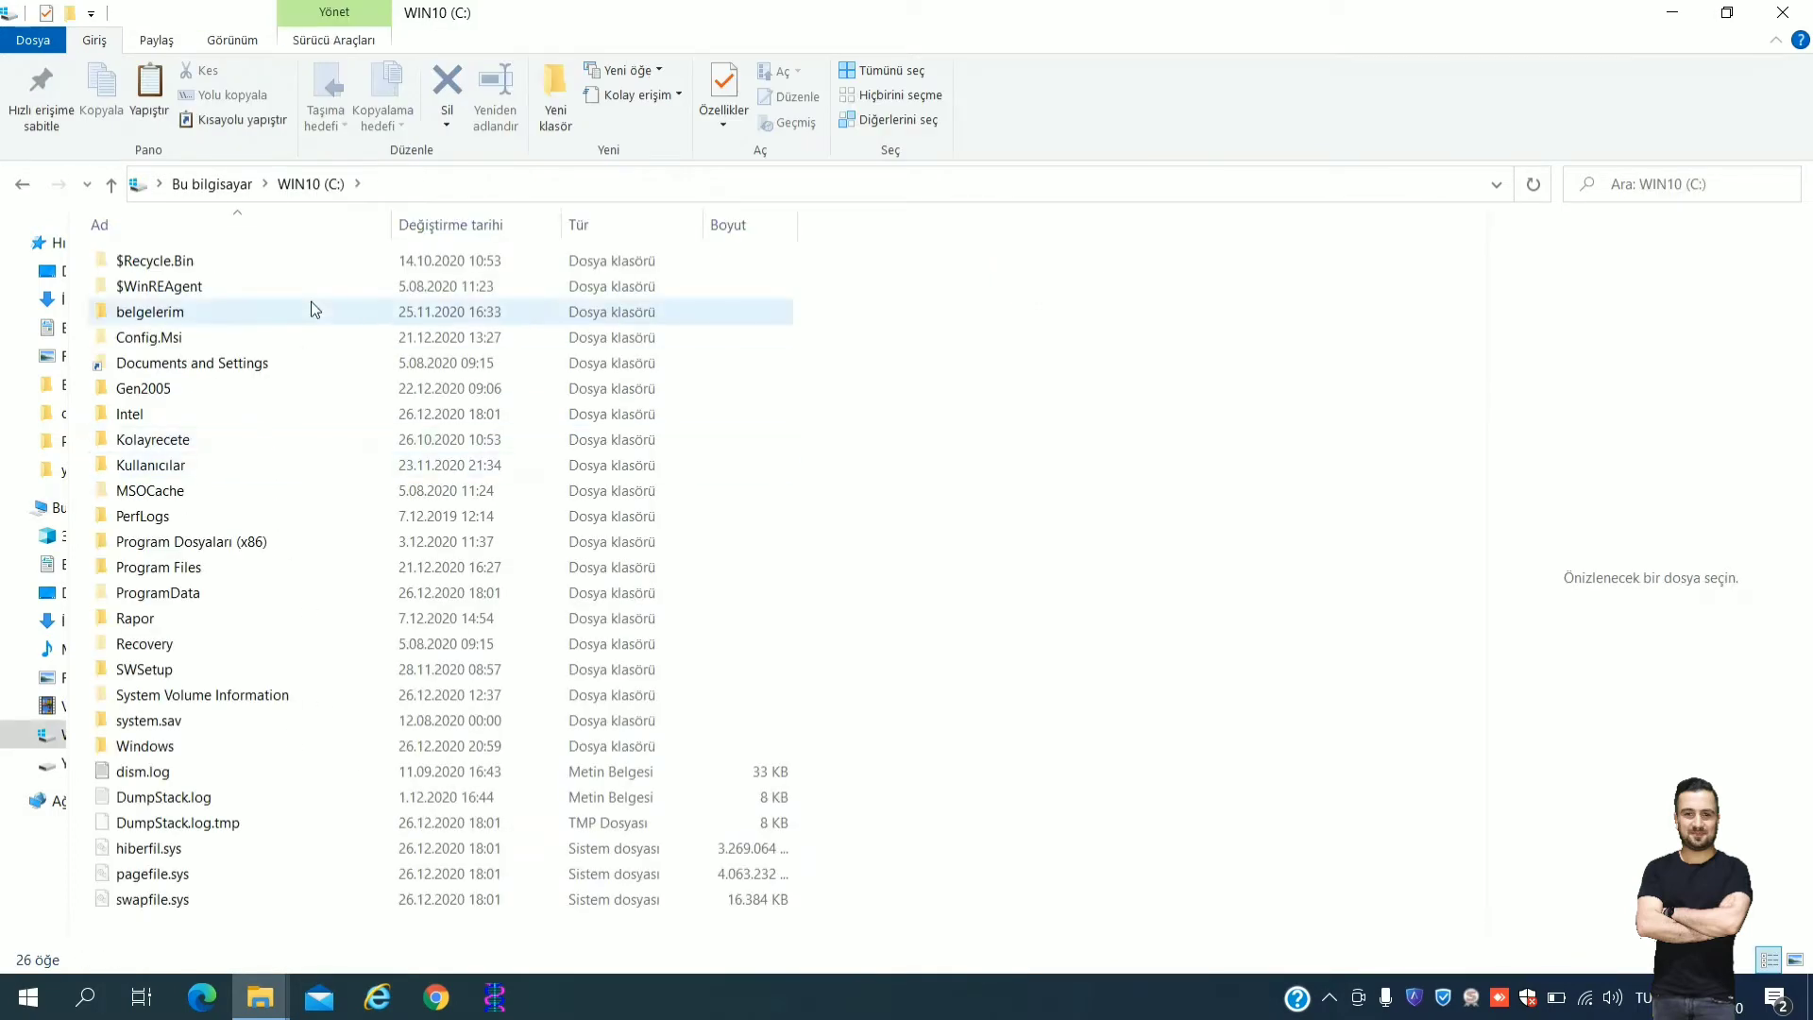
pyautogui.doubleClick(151, 746)
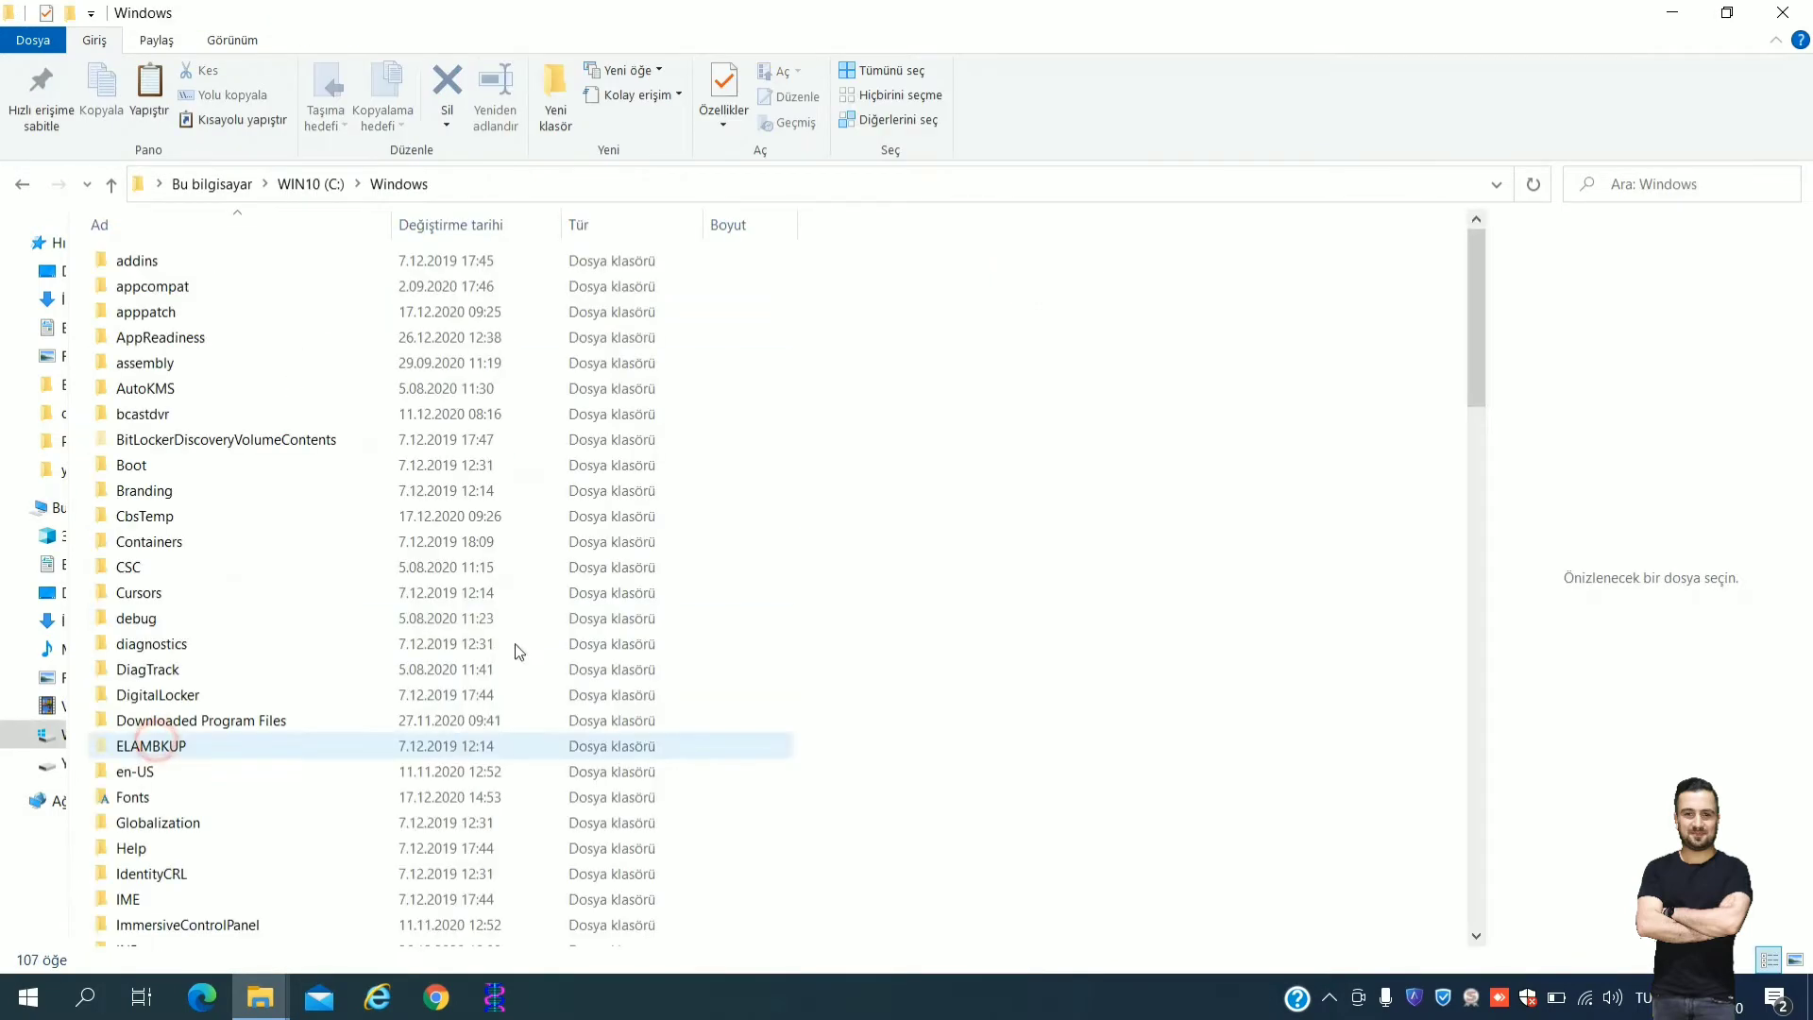
pyautogui.click(293, 469)
pyautogui.write('pr')
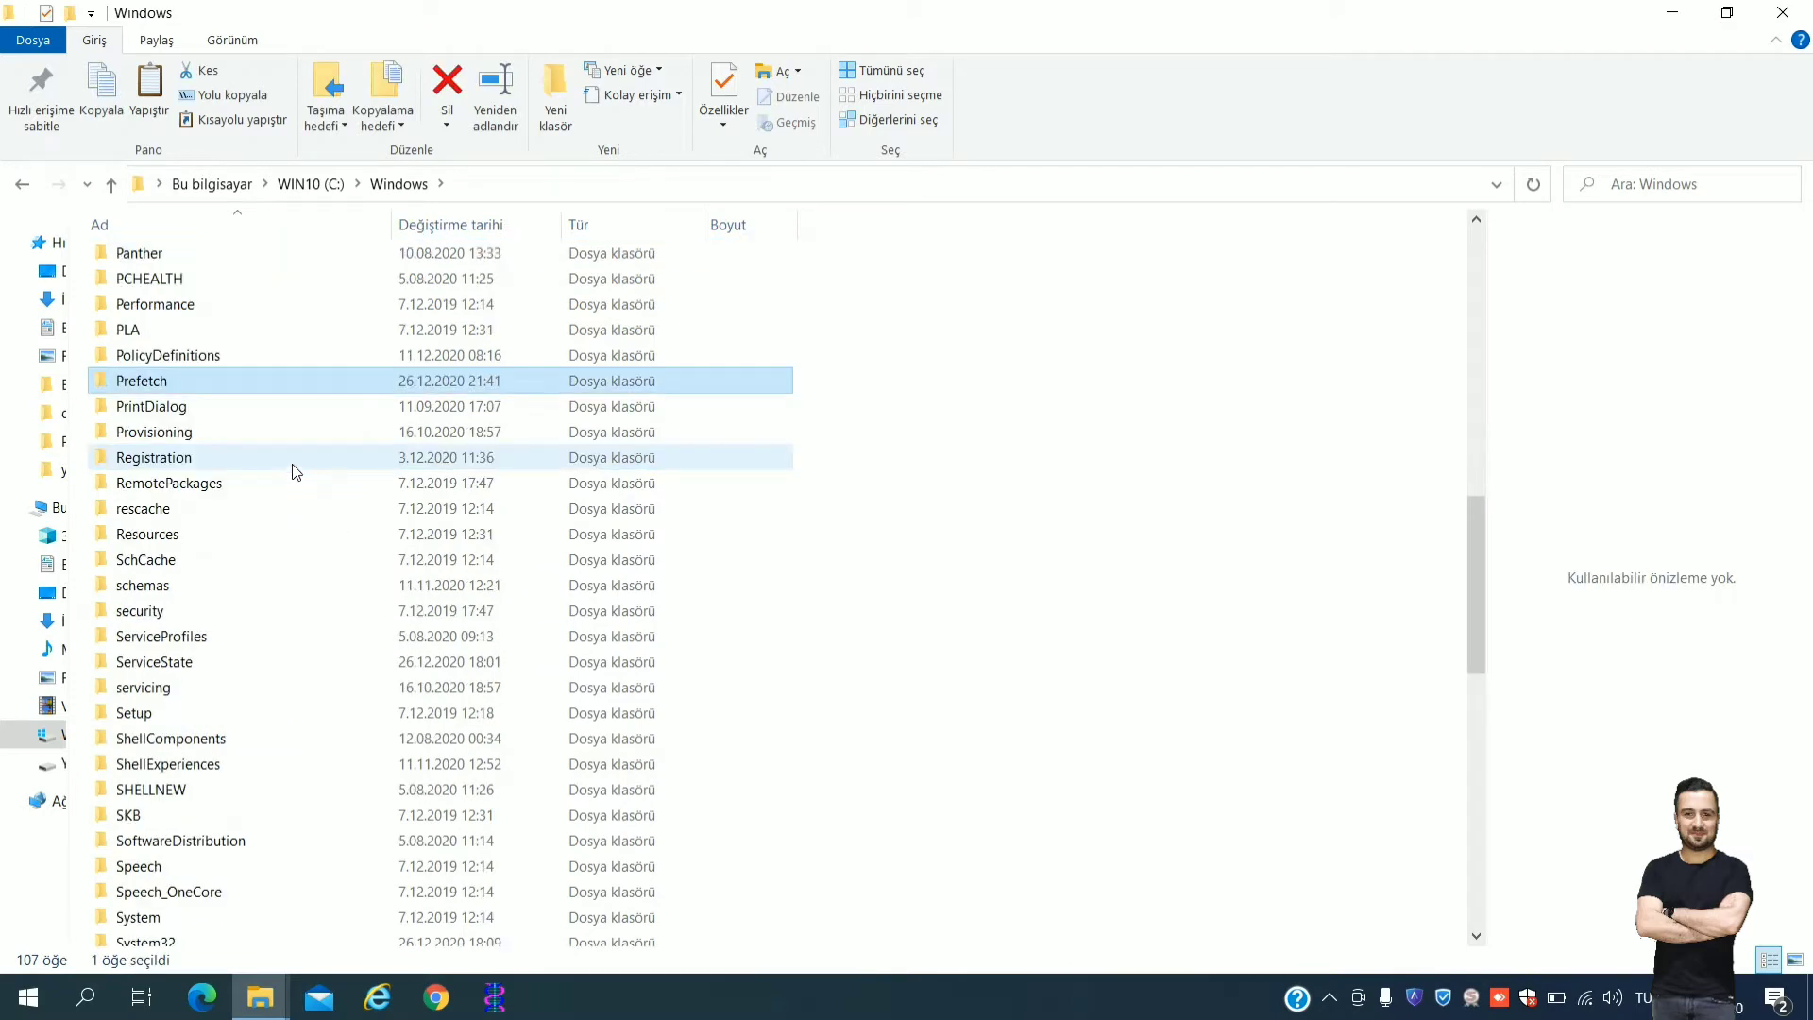
pyautogui.doubleClick(216, 383)
# - Delete everything in the Prefetch folder, skipping all items that are in use
pyautogui.click(253, 496)
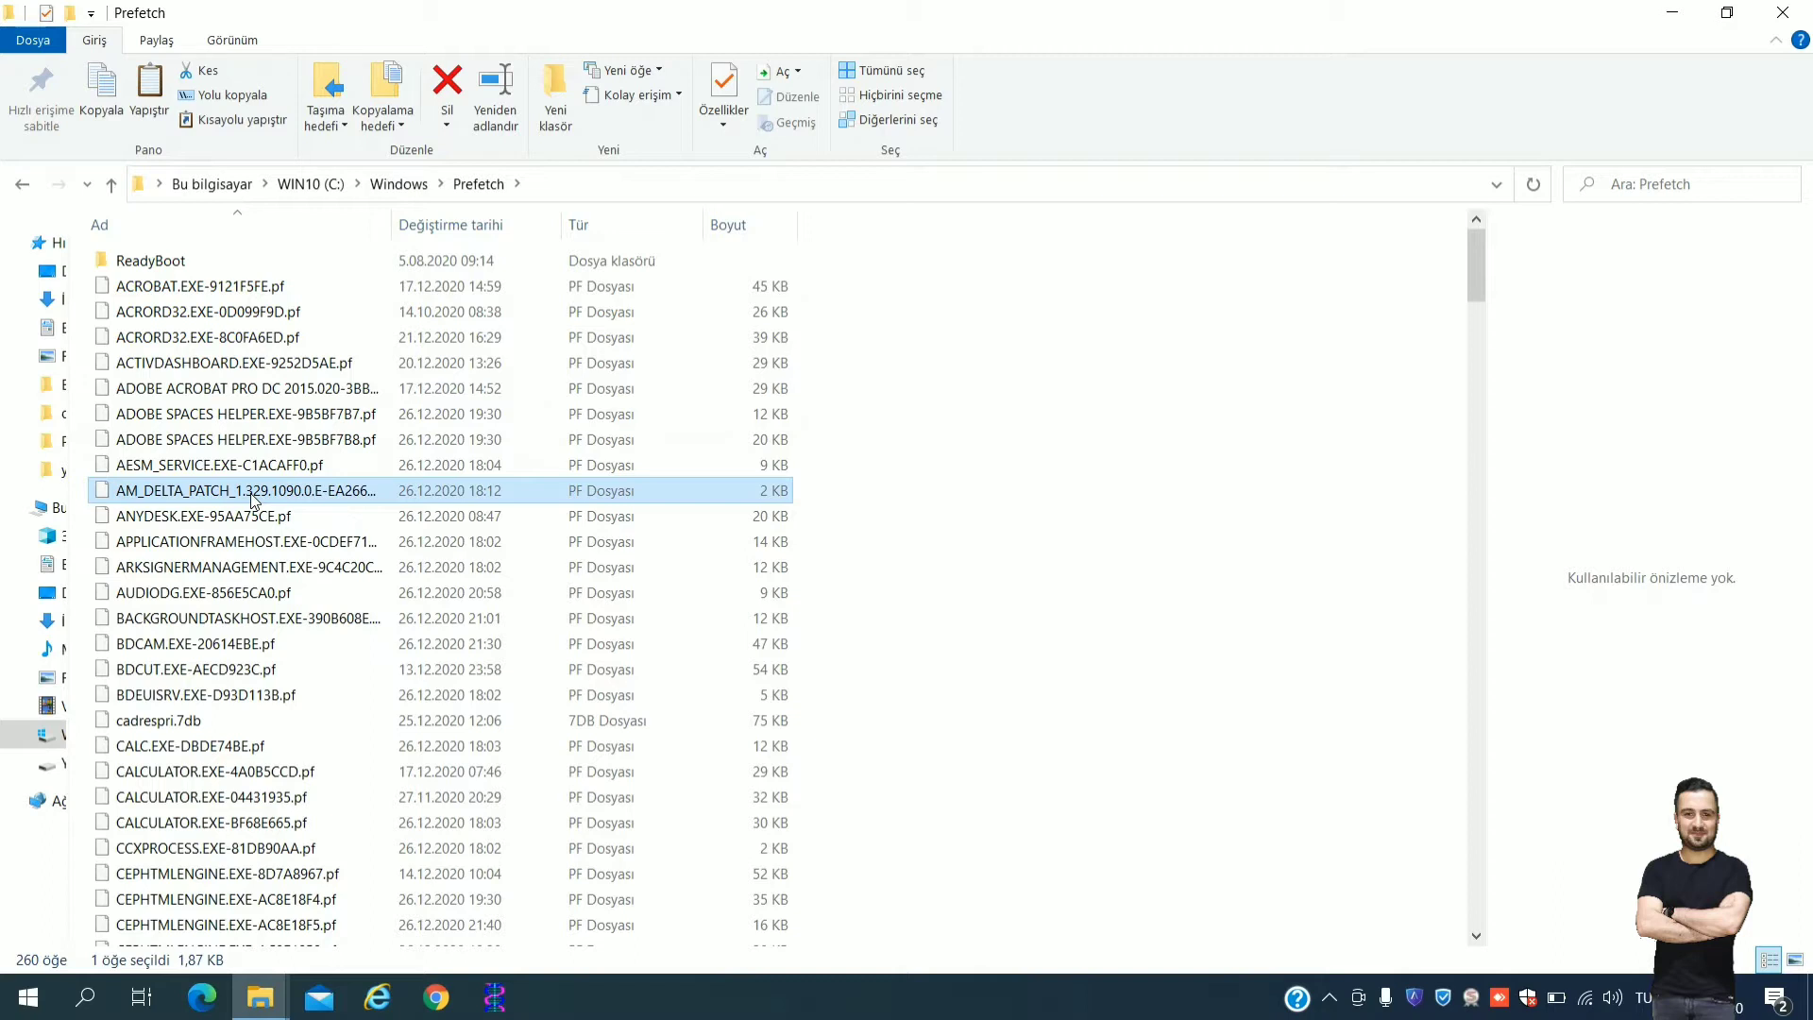
pyautogui.hotkey('ctrl', 'a')
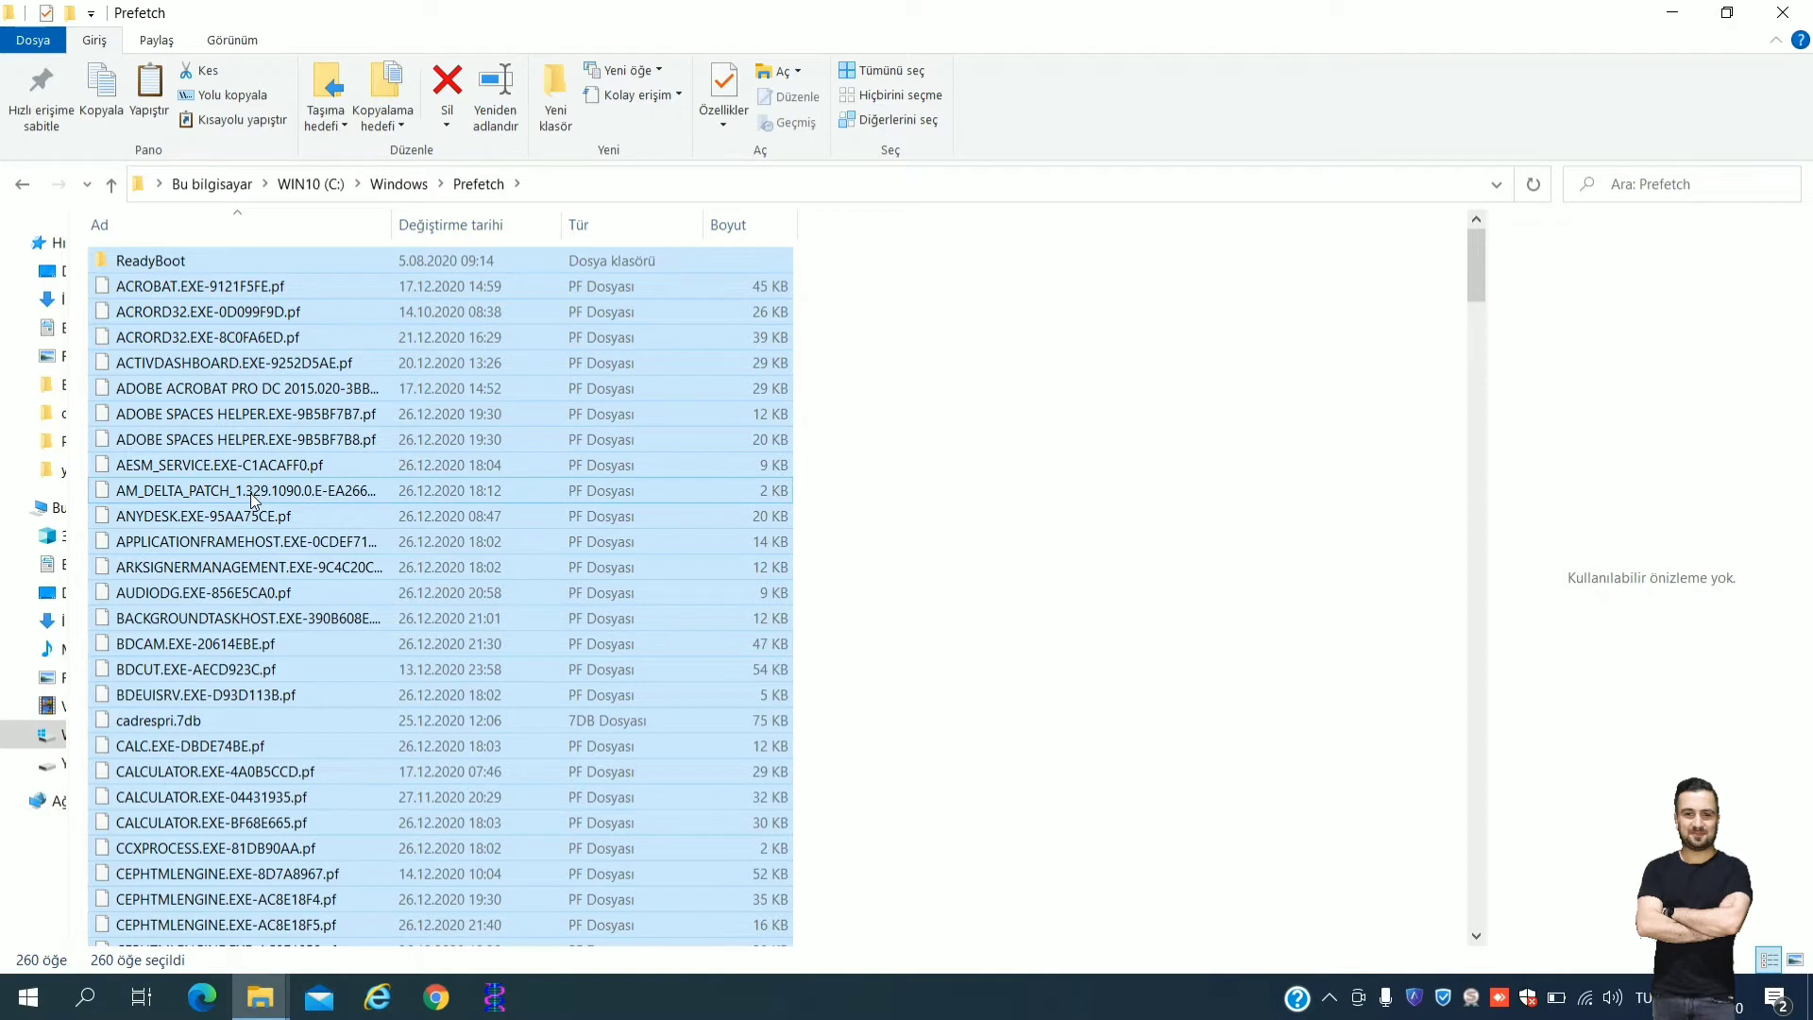
pyautogui.press('Delete')
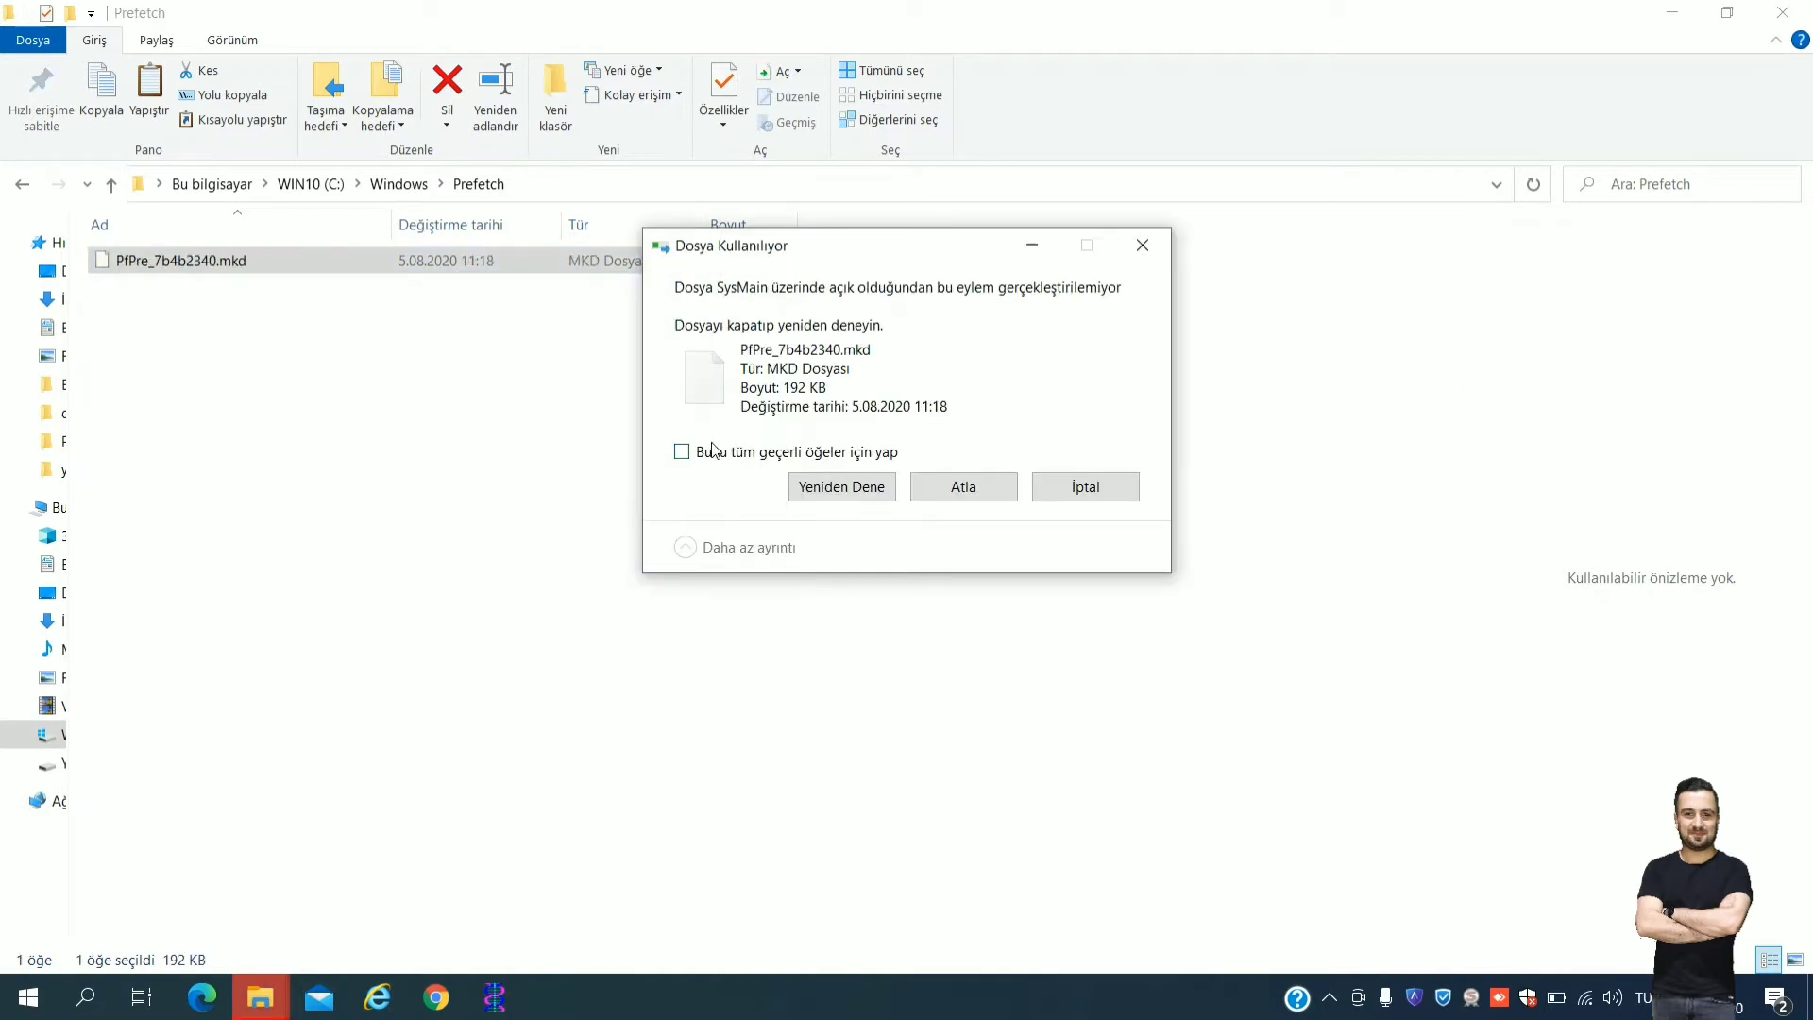
pyautogui.click(715, 452)
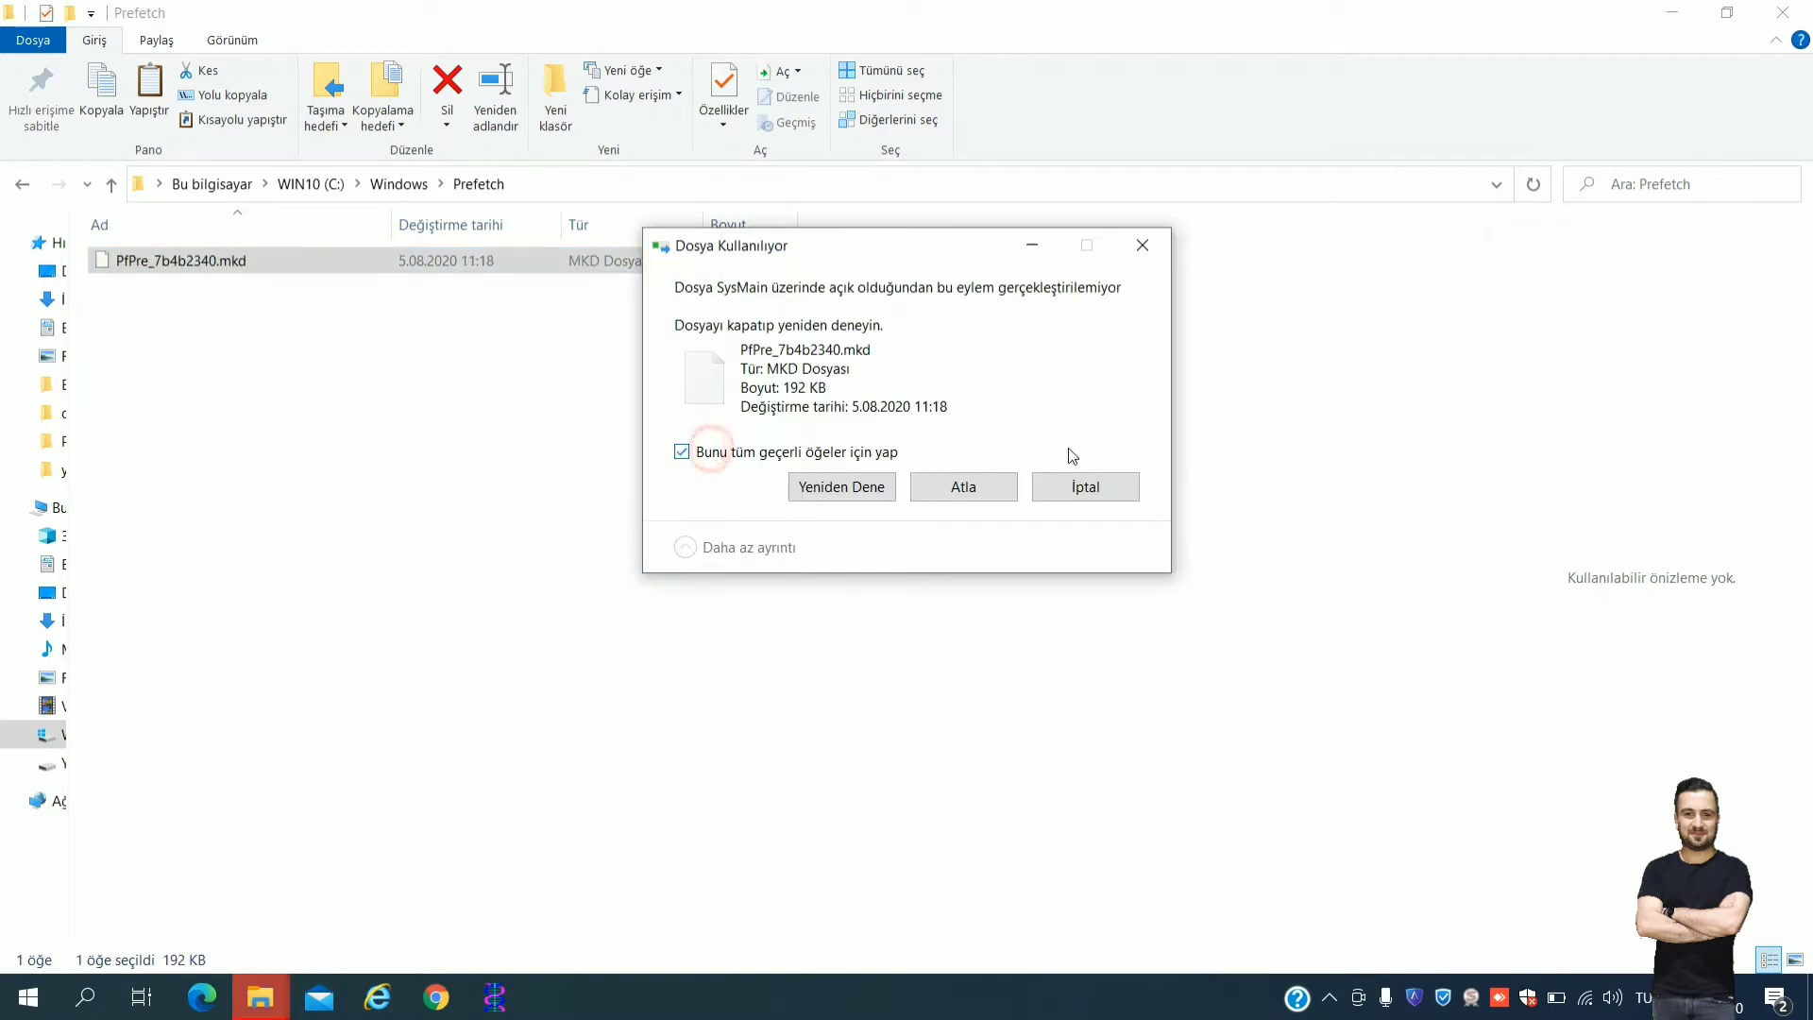
pyautogui.click(974, 489)
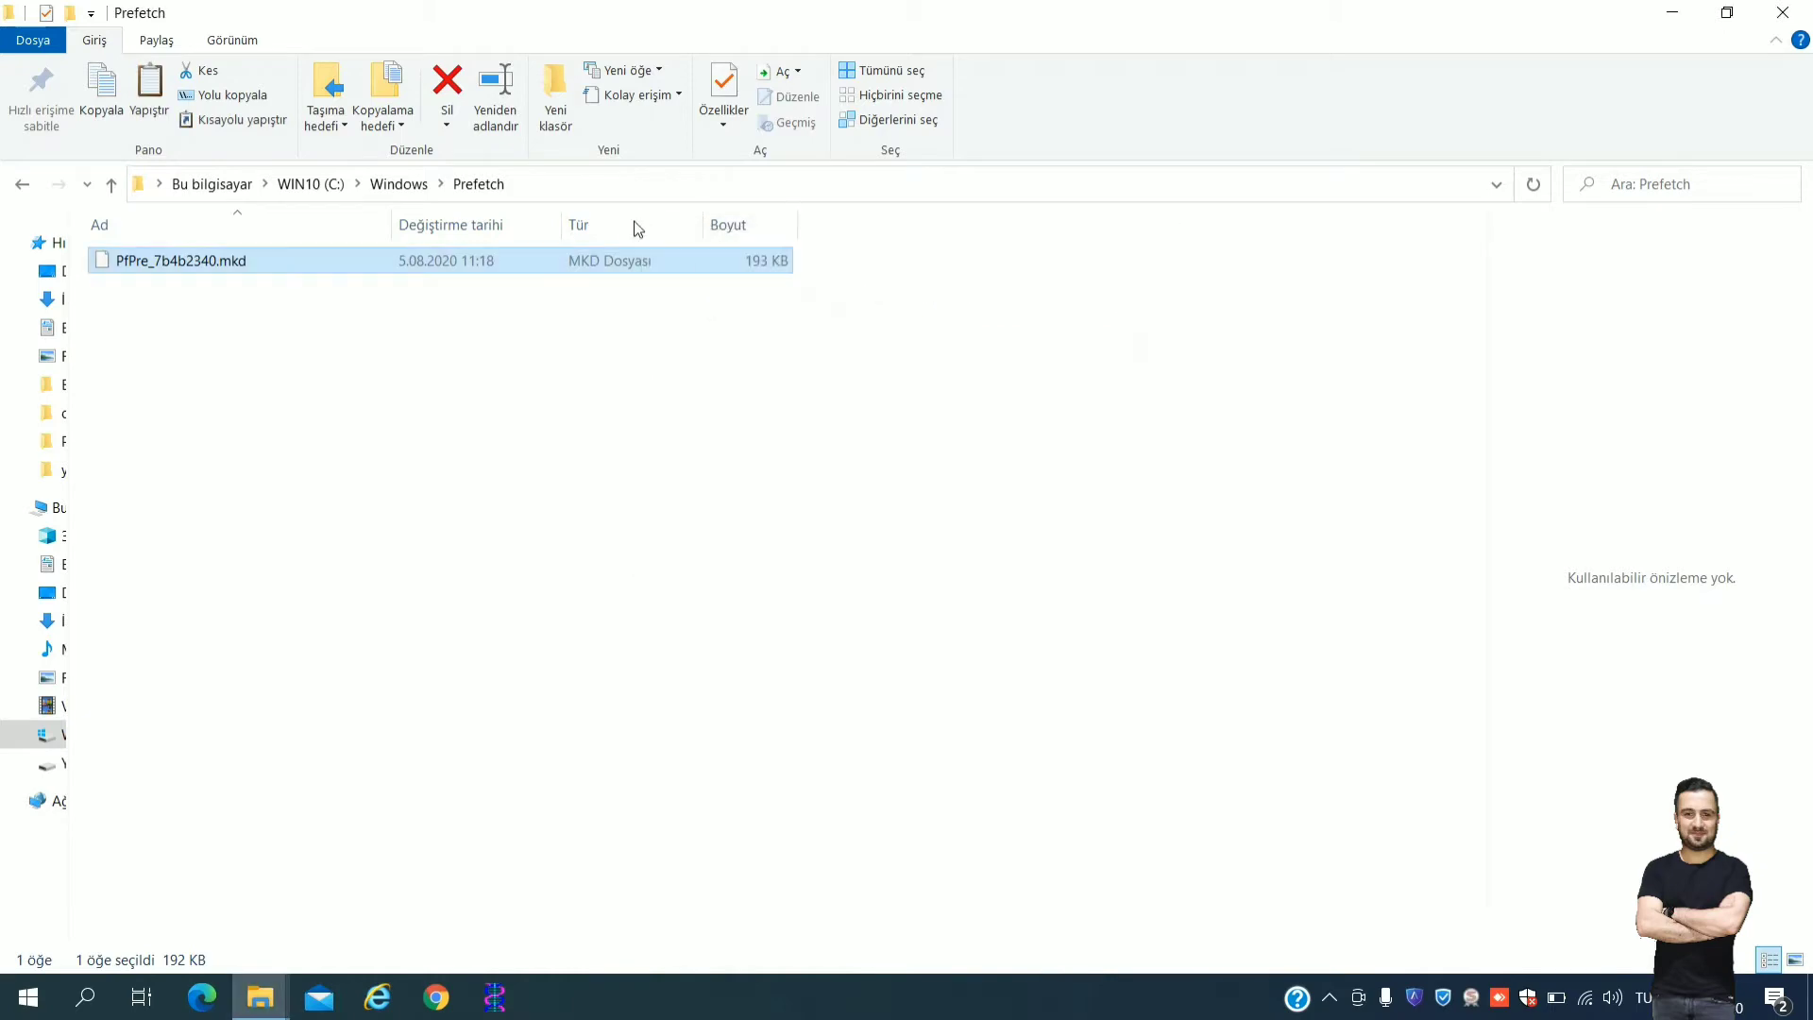
# - Go back to the Windows folder and open its Temp subfolder
pyautogui.click(401, 186)
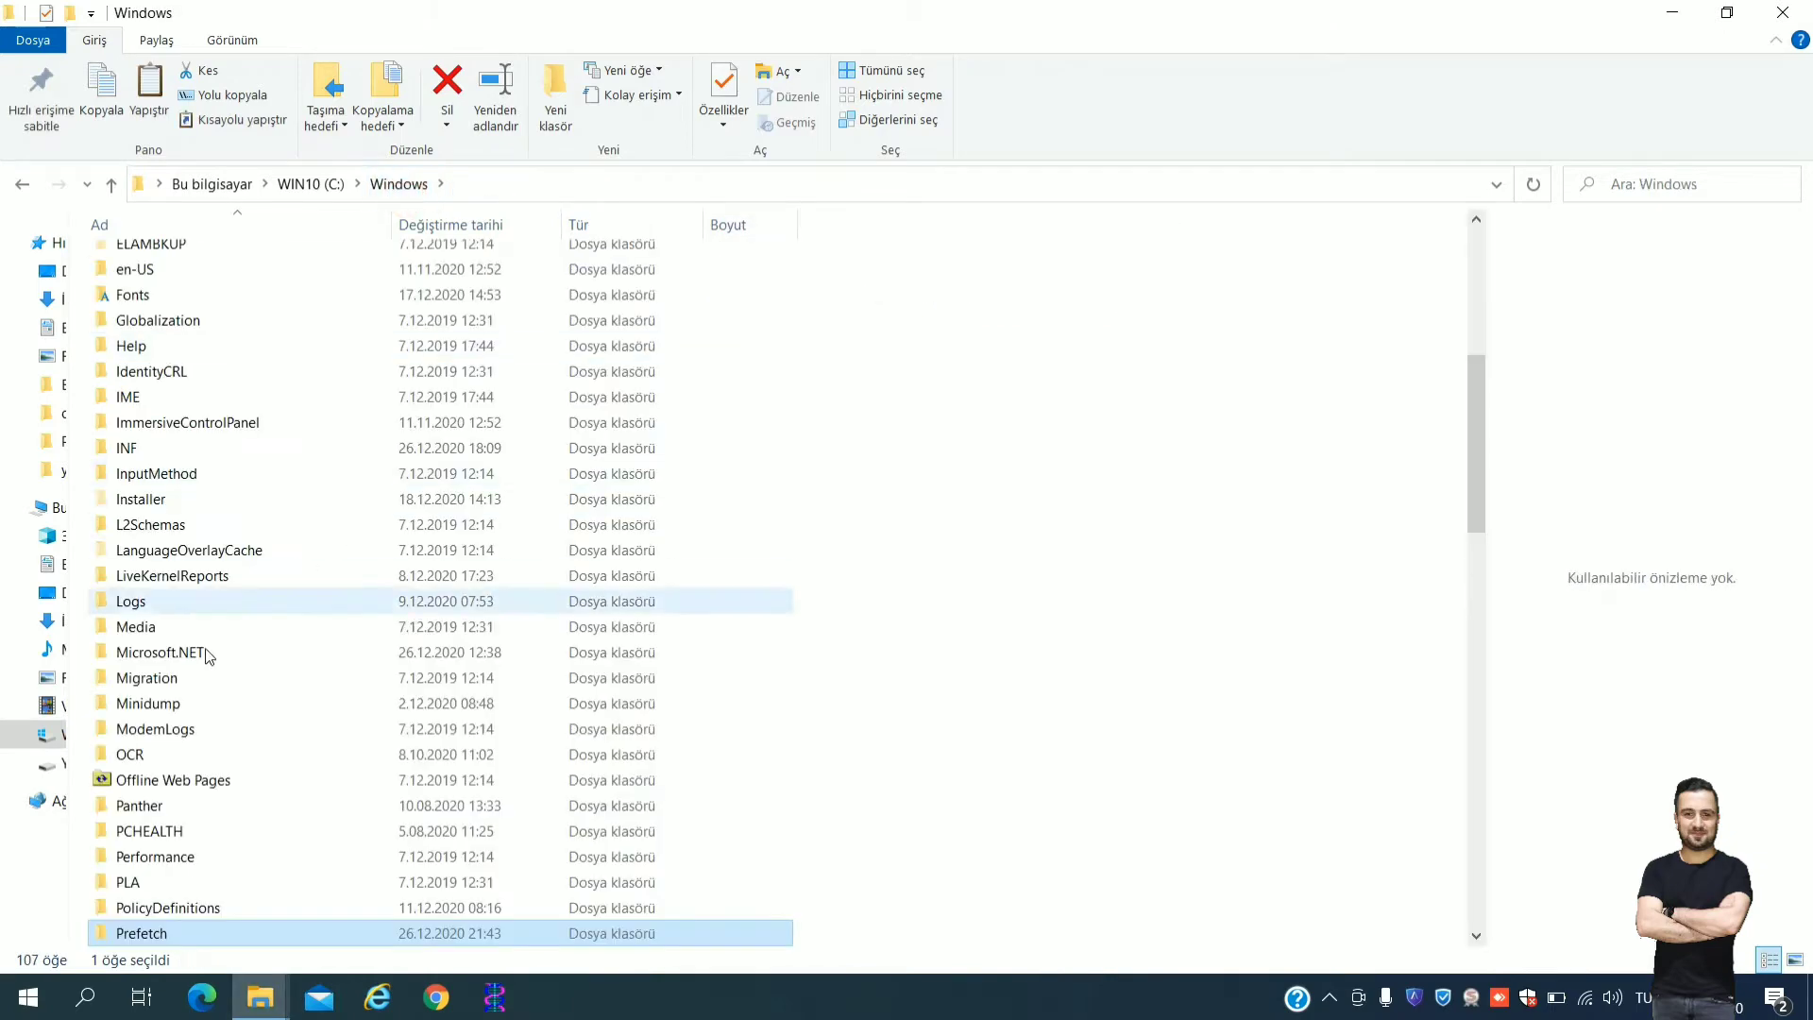
pyautogui.scroll(-3, 202, 720)
pyautogui.scroll(-3, 203, 850)
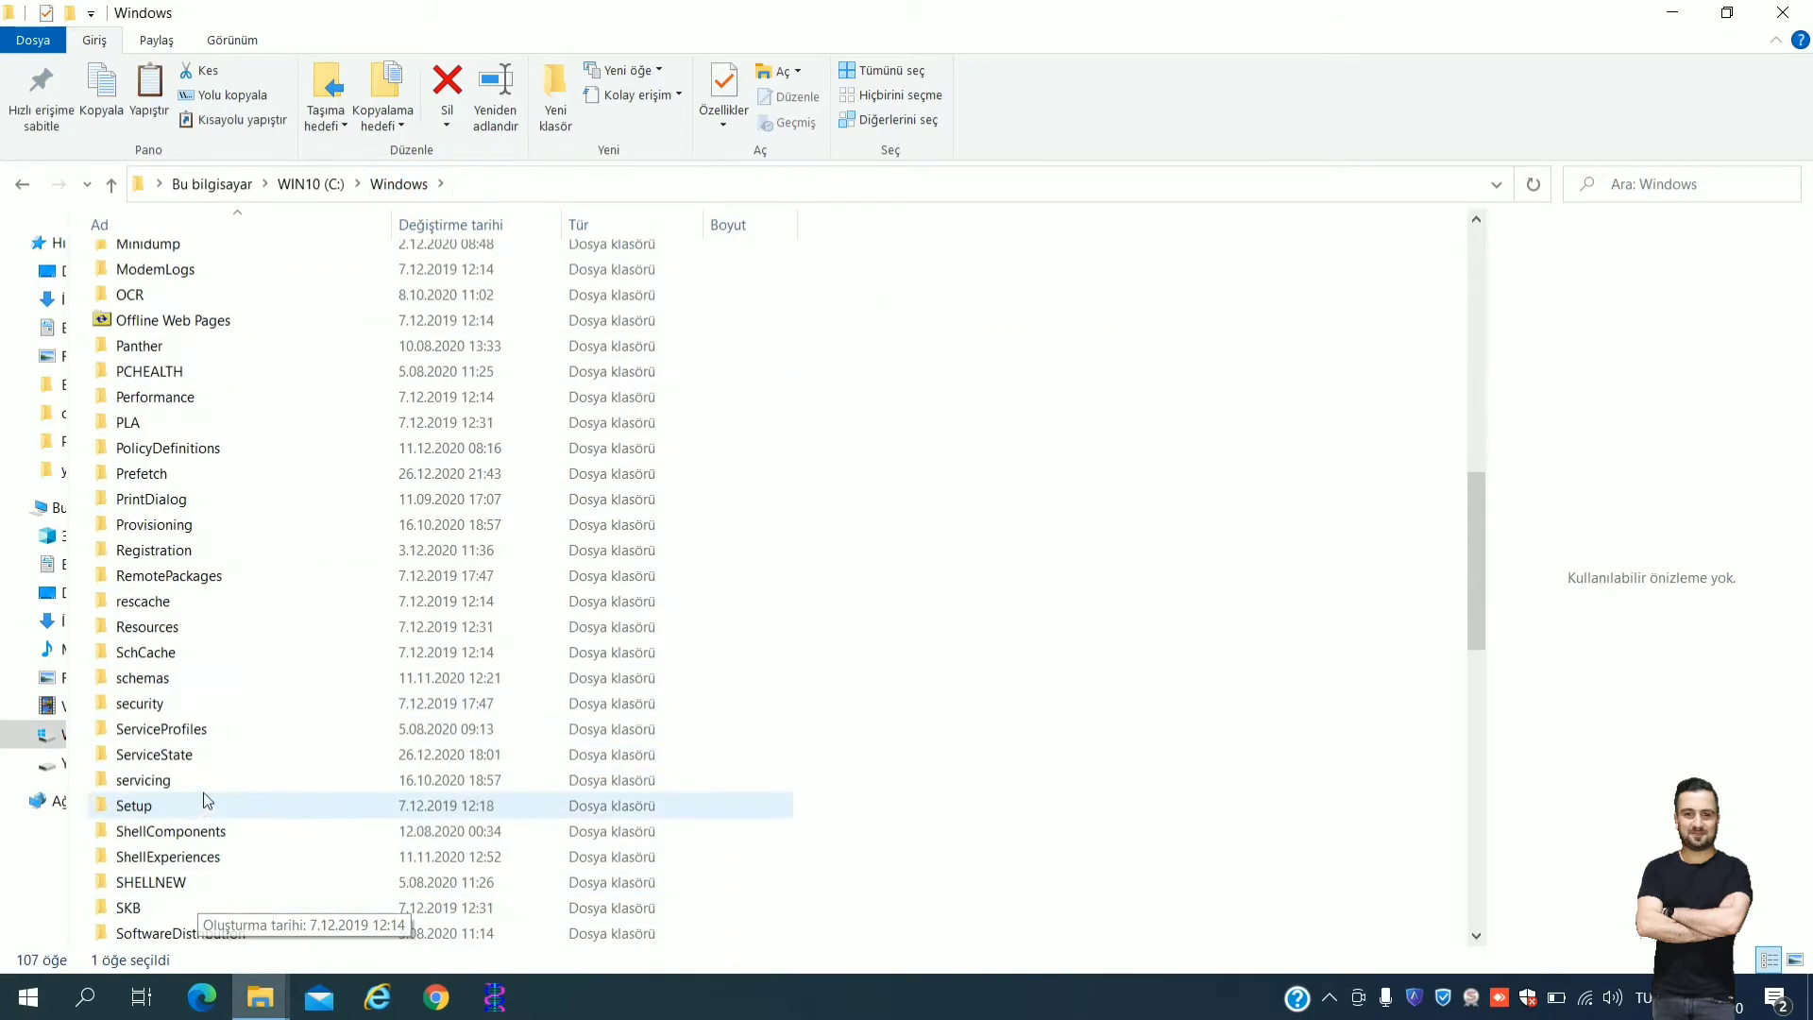
pyautogui.scroll(-12, 195, 699)
pyautogui.click(157, 304)
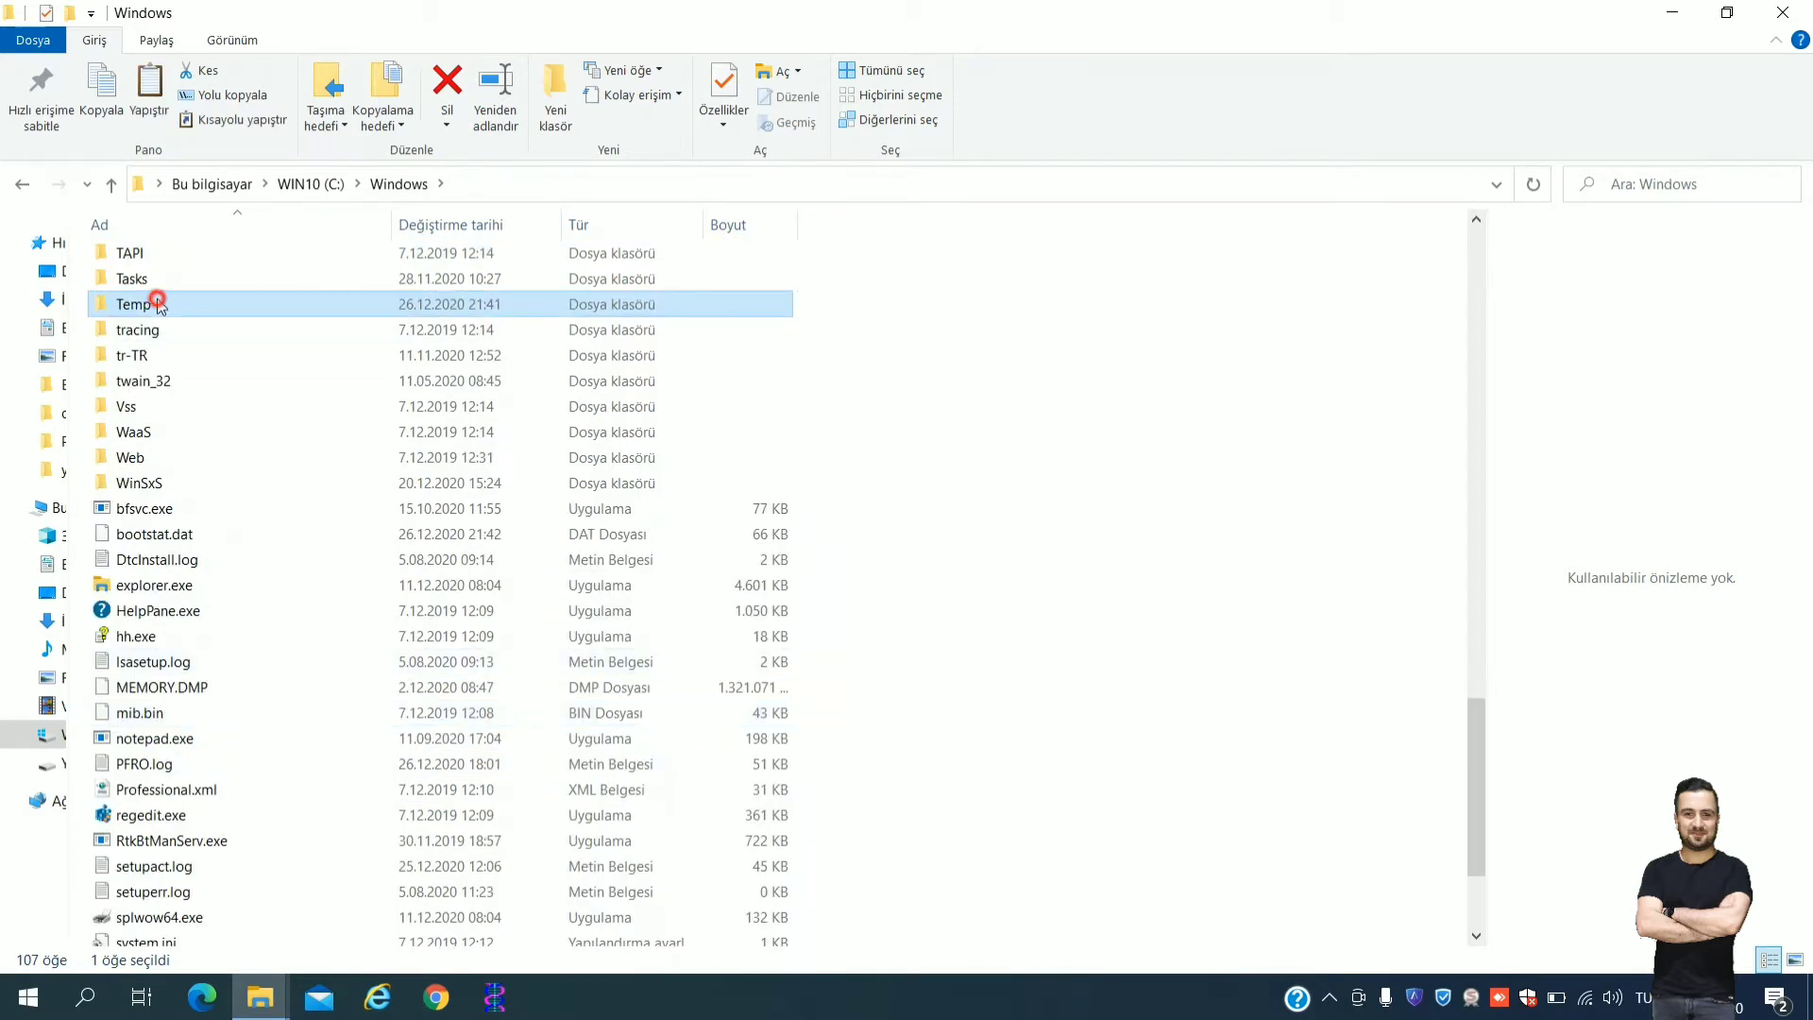
pyautogui.doubleClick(157, 303)
# - Delete all contents of the Windows Temp folder, skipping every item that is in use
pyautogui.click(189, 441)
pyautogui.hotkey('ctrl', 'a')
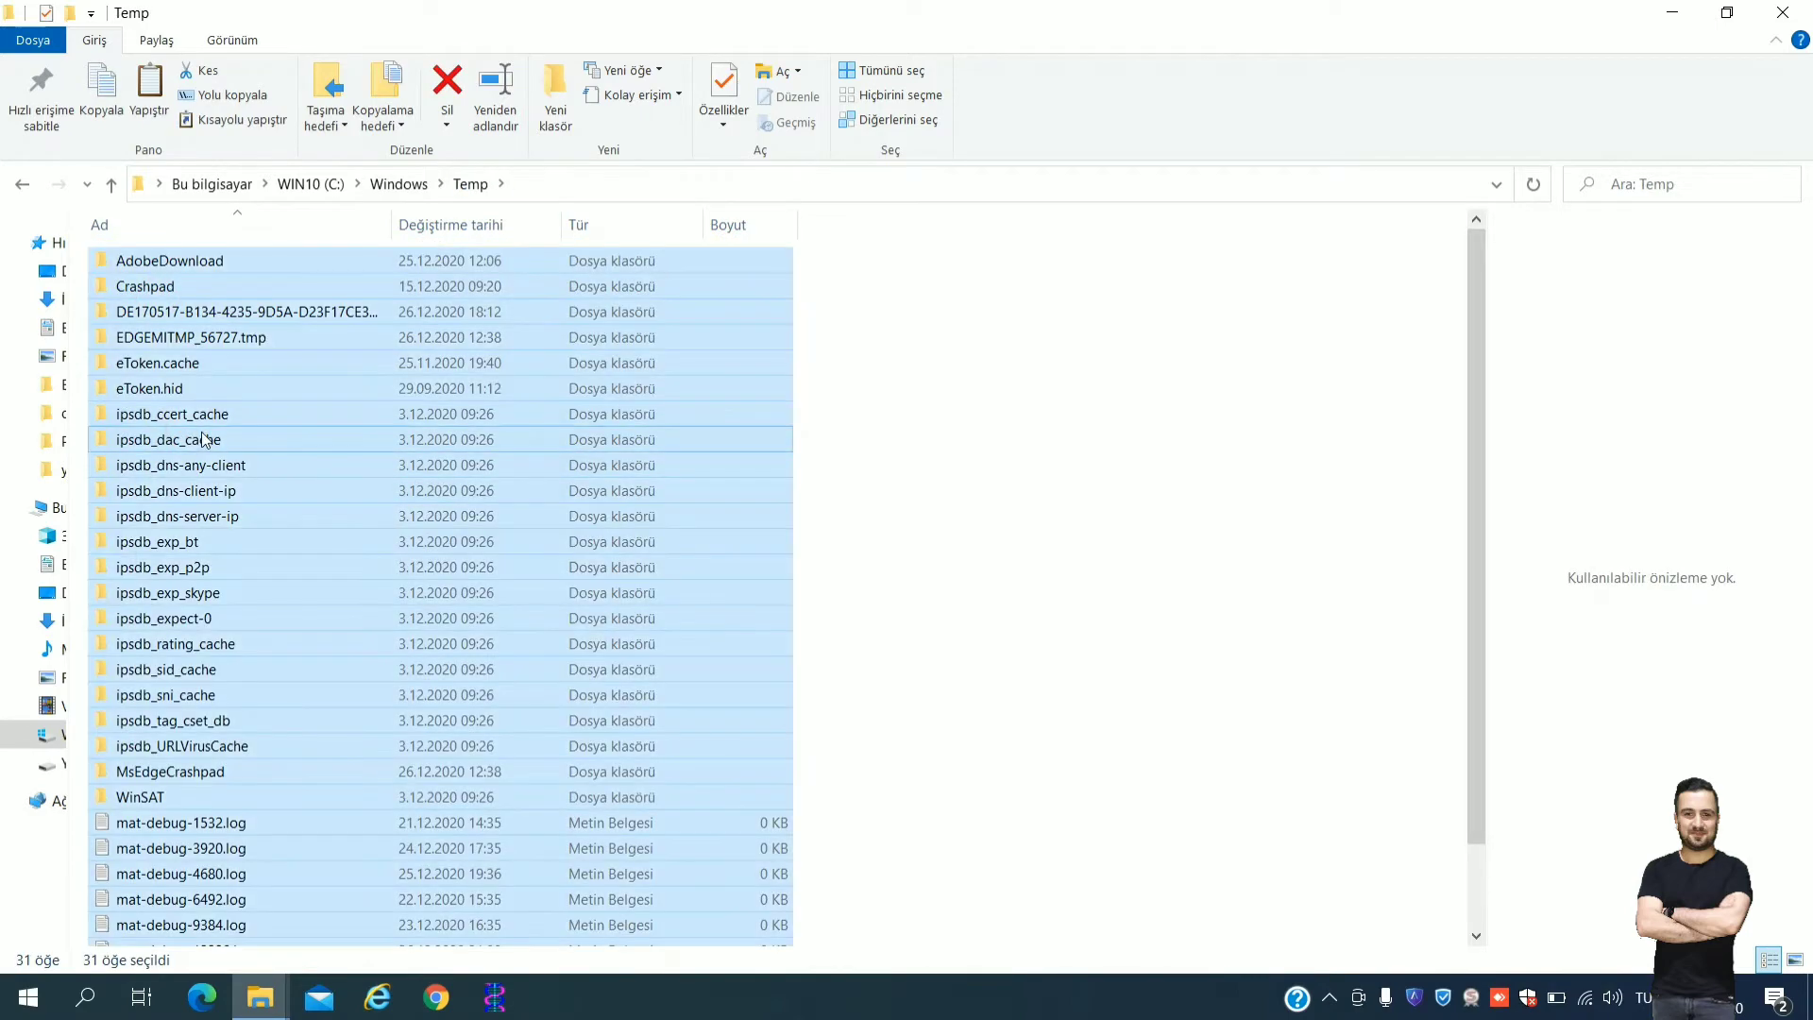
pyautogui.press('Delete')
pyautogui.press('Return')
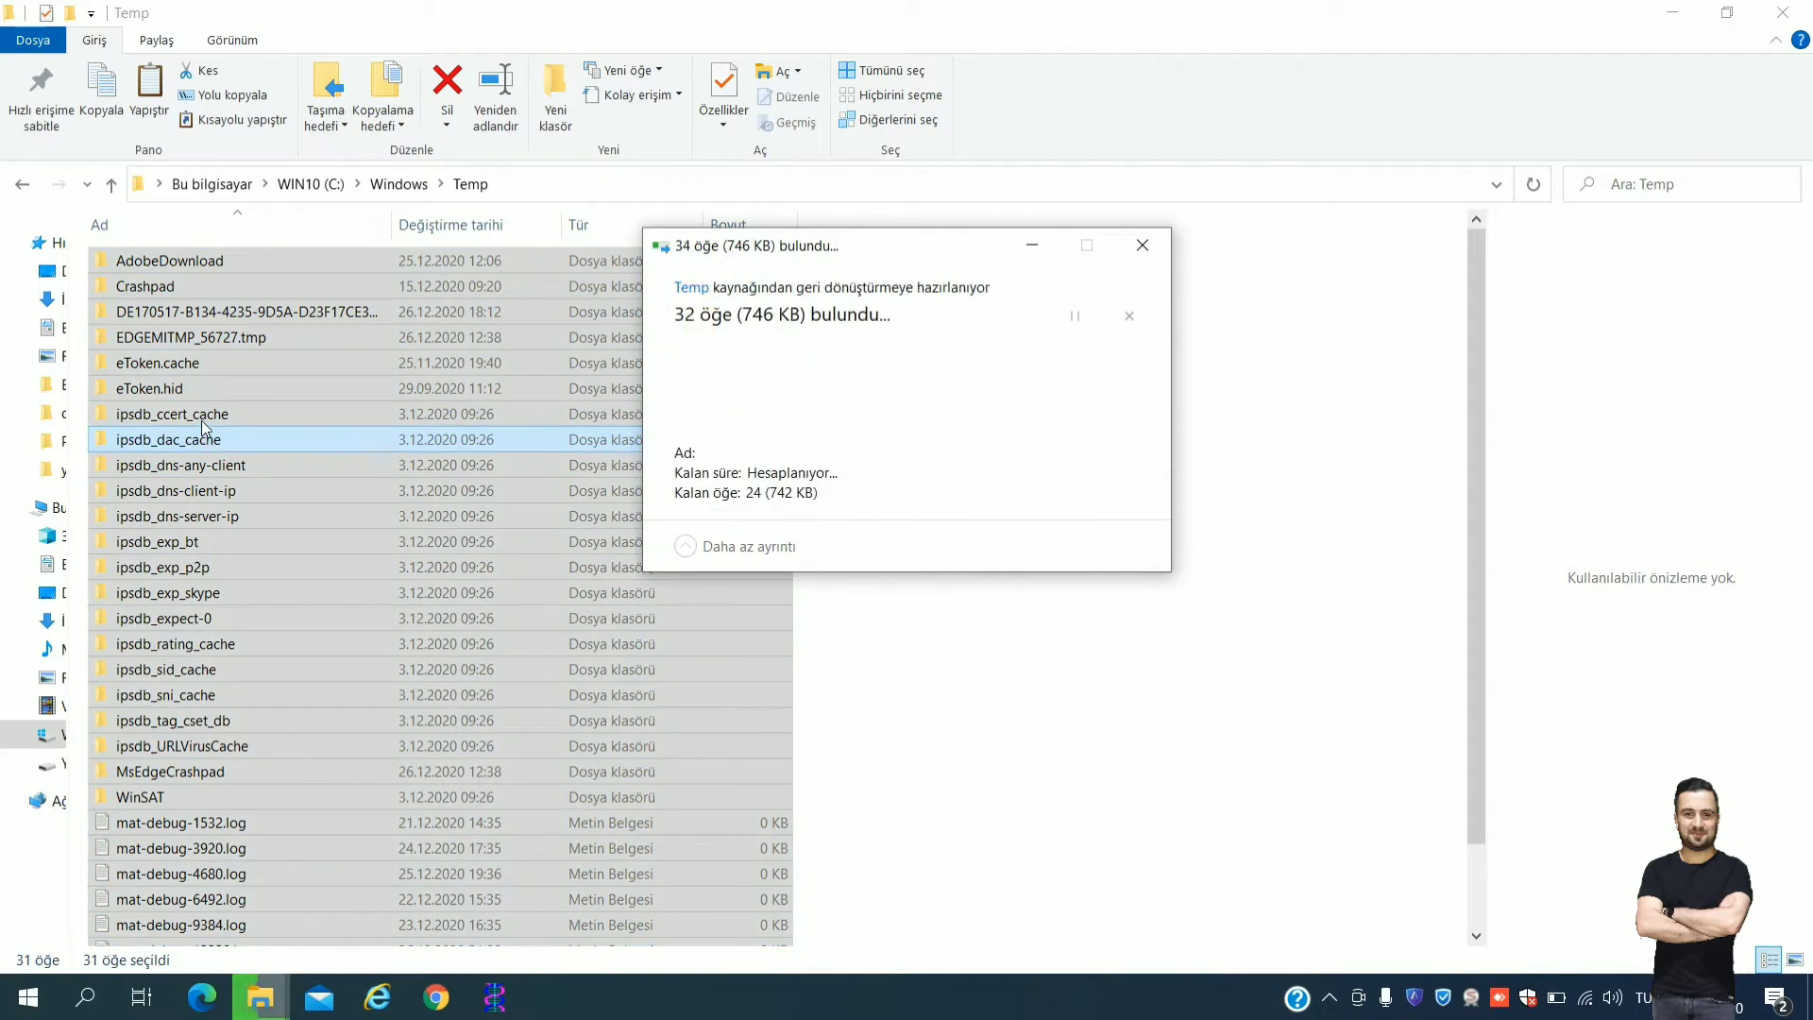
pyautogui.click(753, 459)
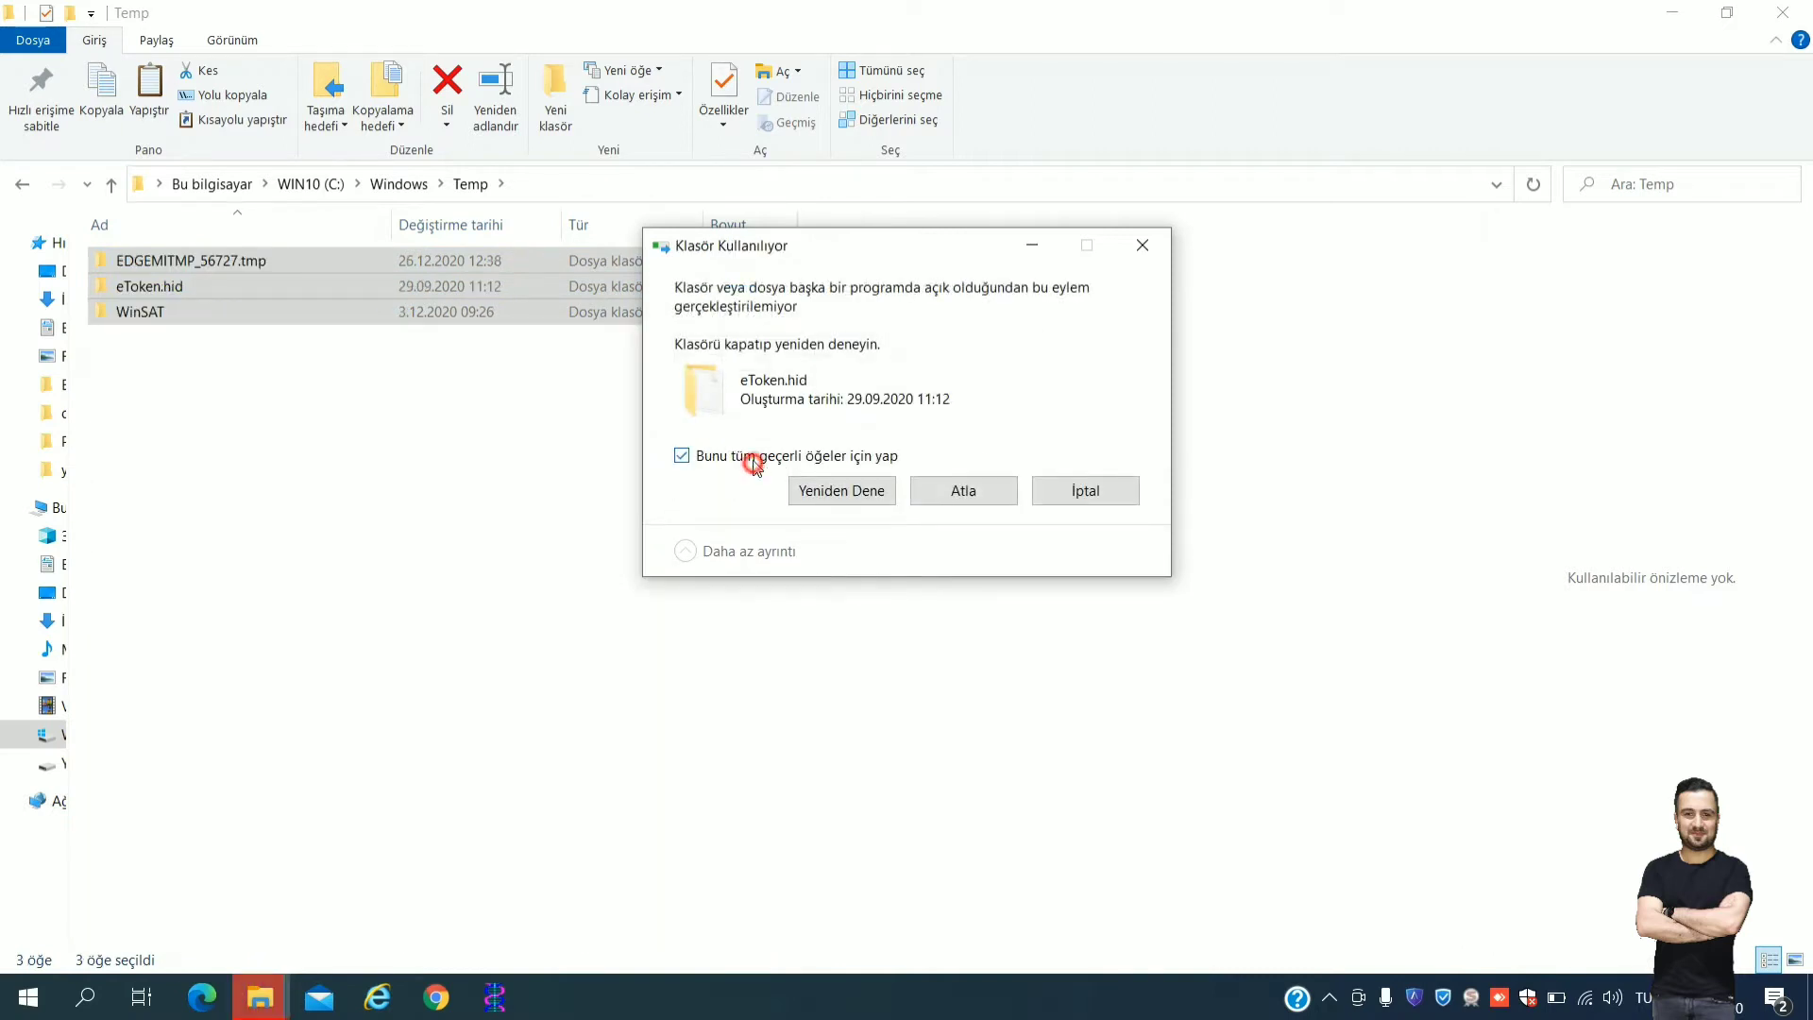
pyautogui.click(962, 485)
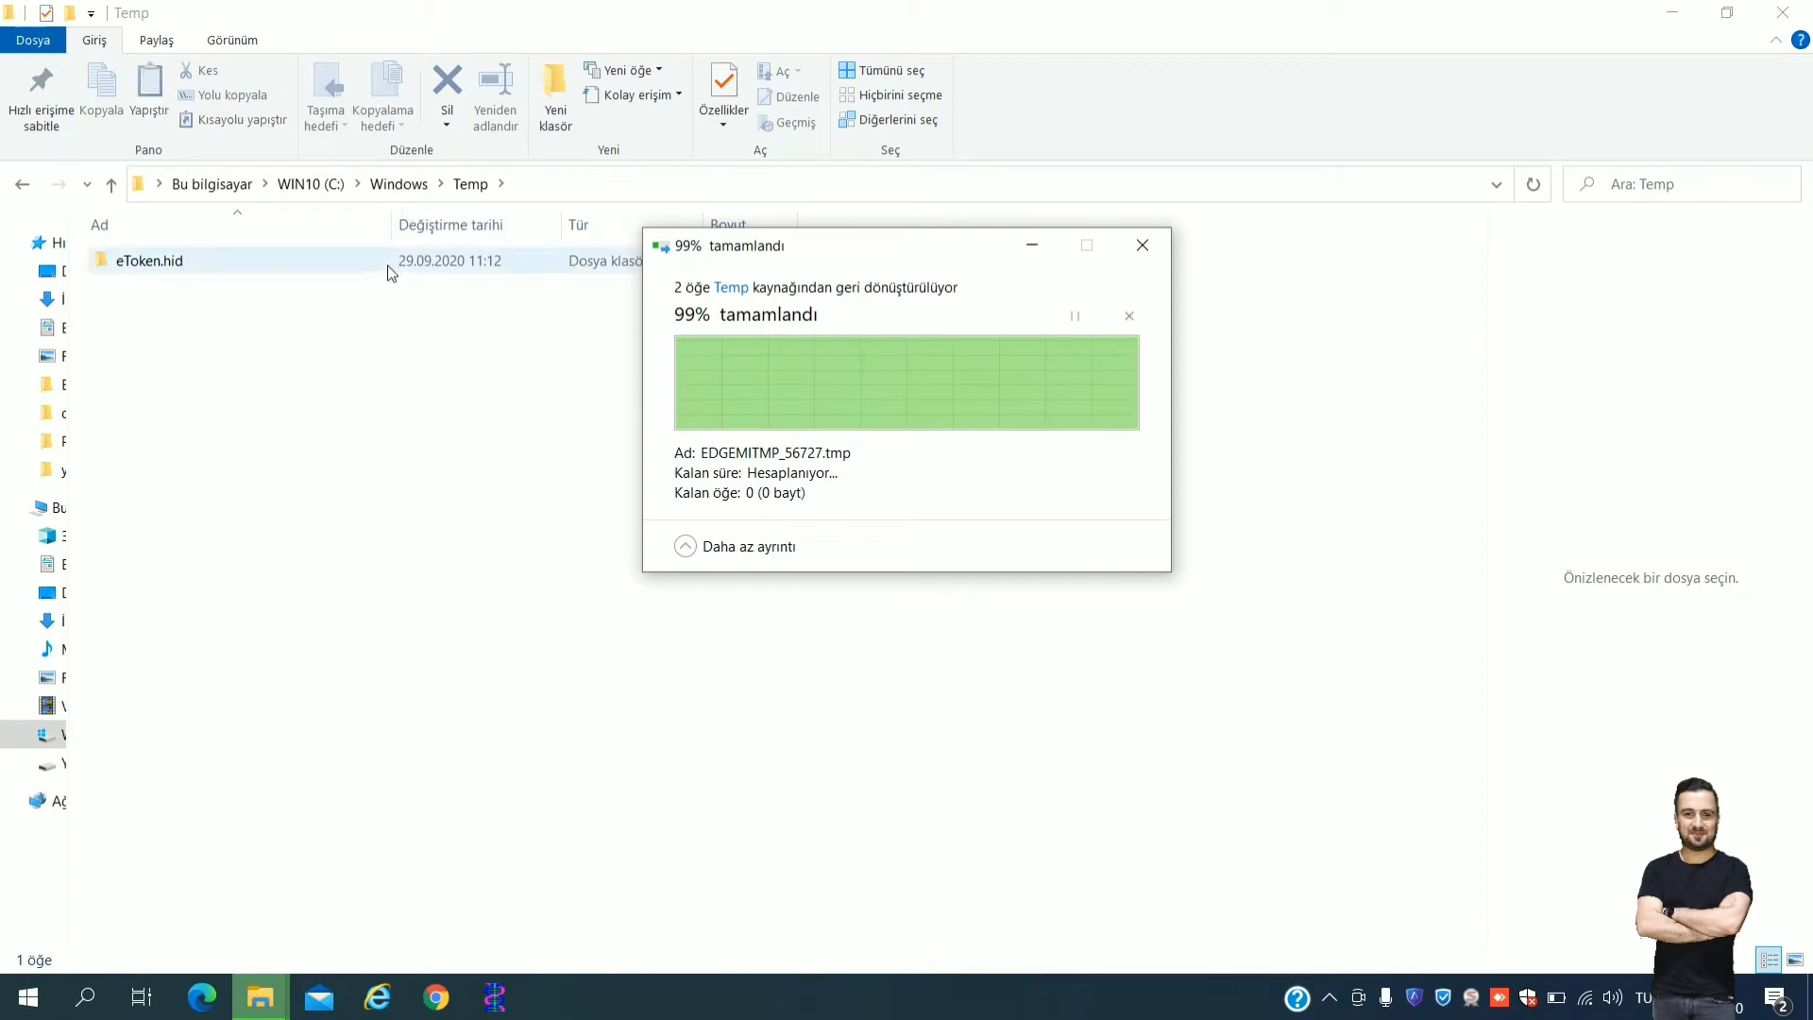
# - Return to the root of drive C and open the user's temporary folder by running %temp%
pyautogui.click(395, 183)
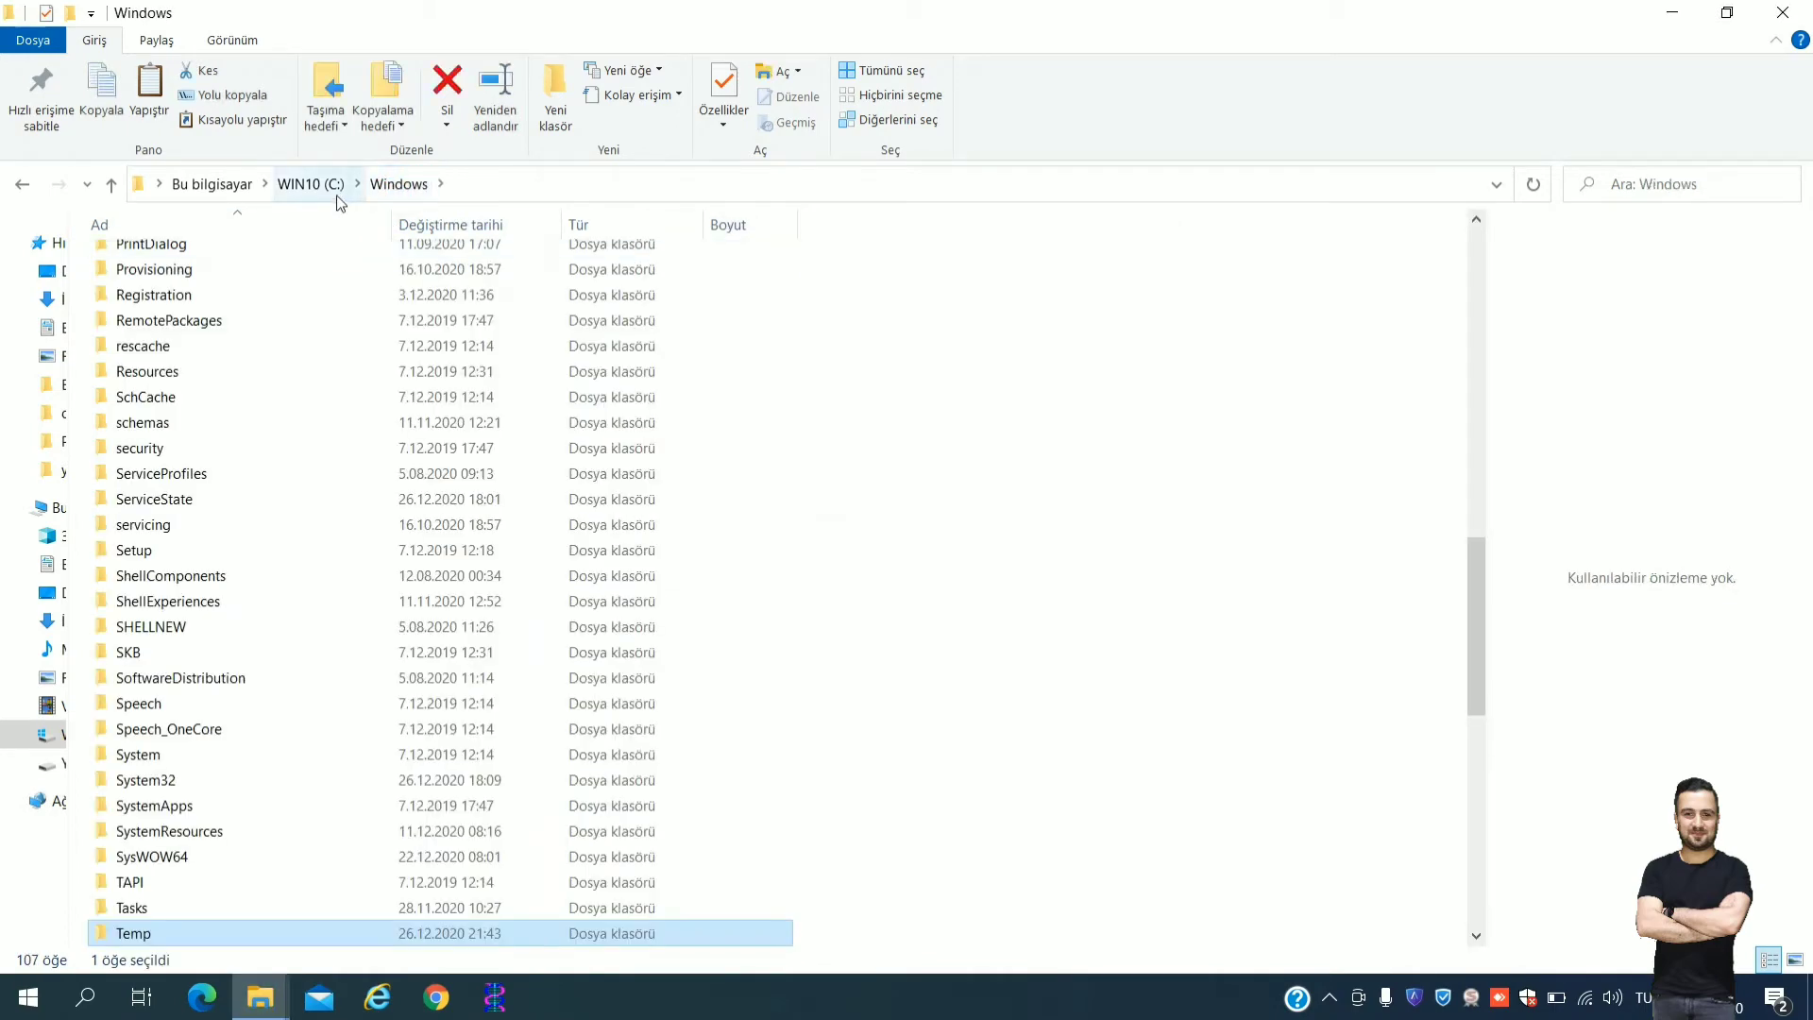
pyautogui.click(330, 184)
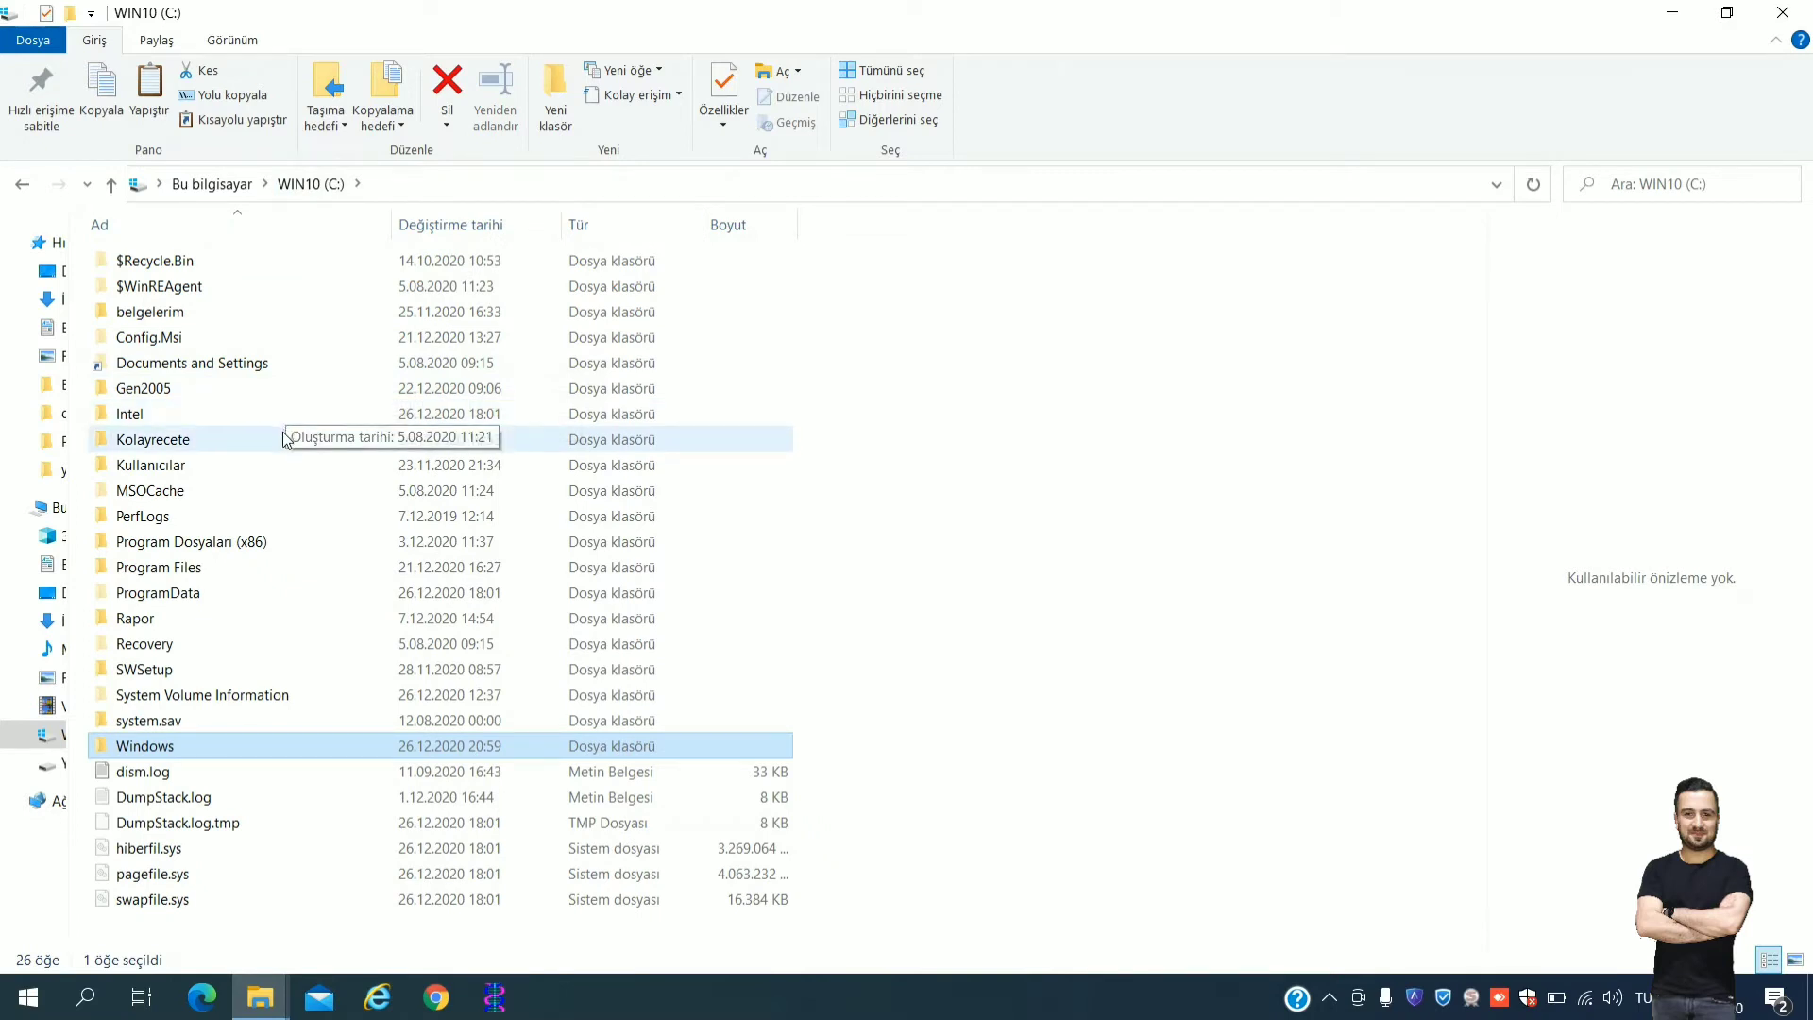
pyautogui.press('super+r')
pyautogui.write('%temp%')
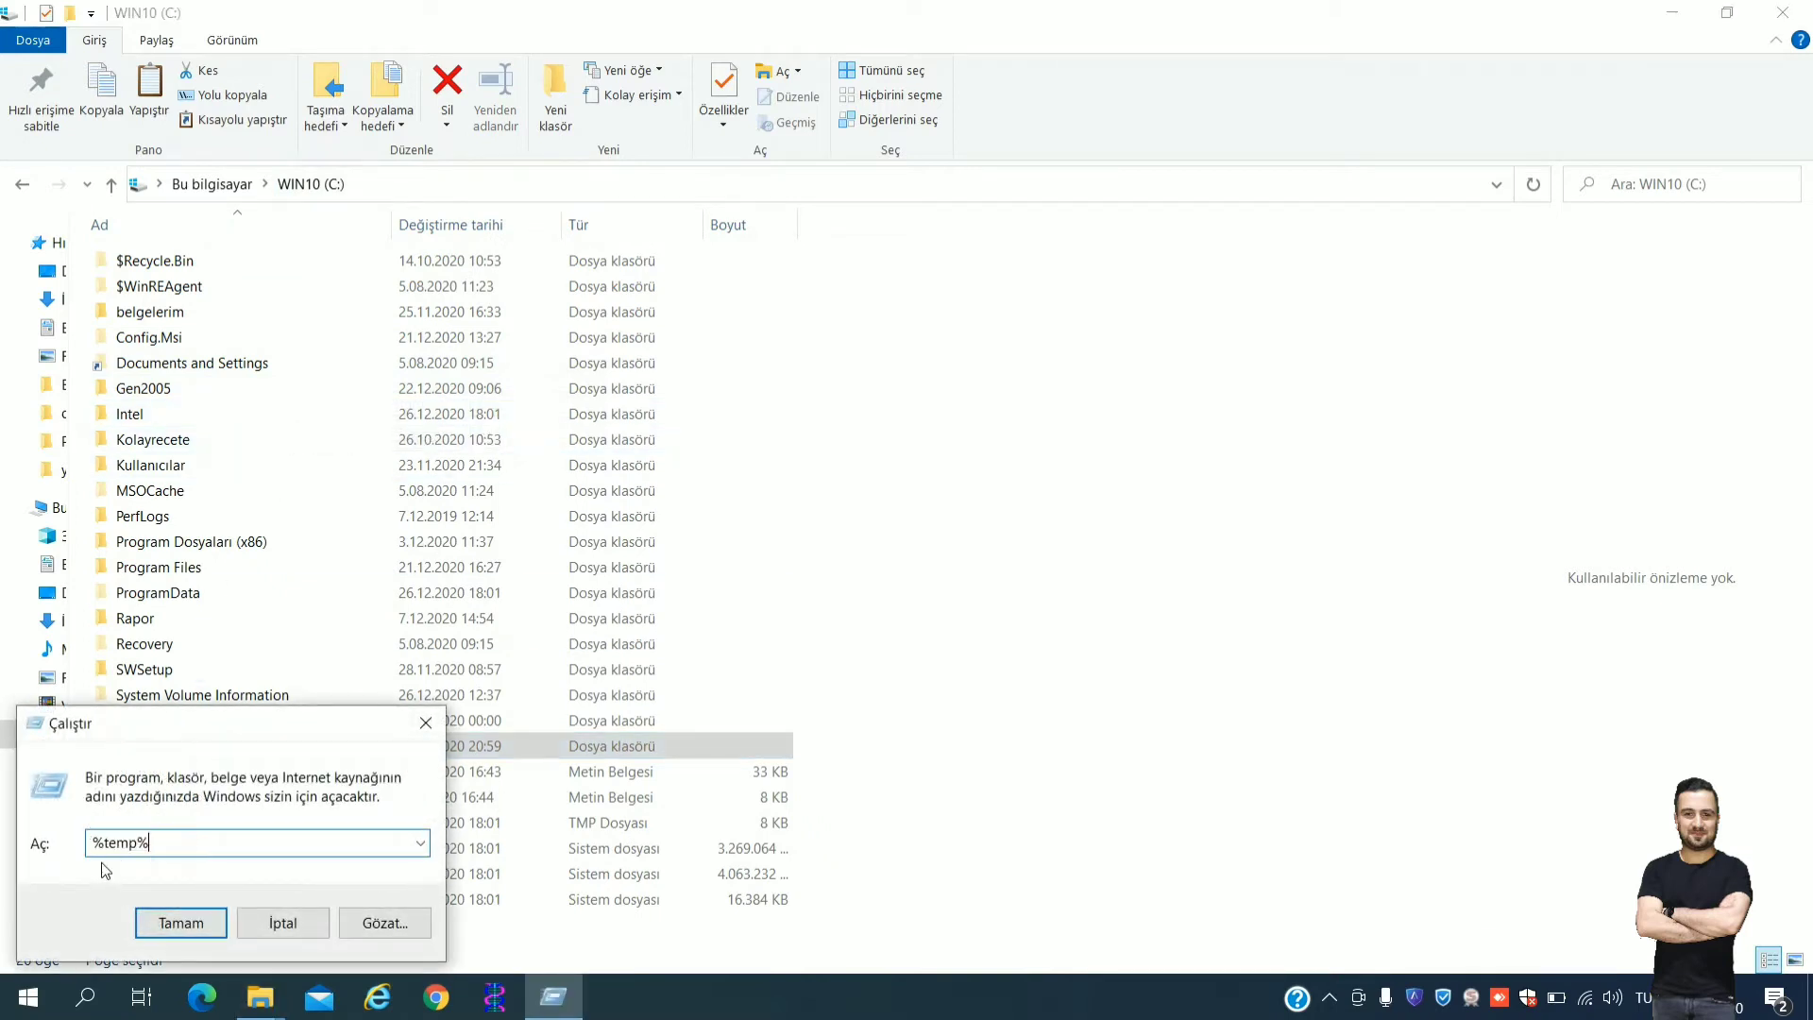
pyautogui.click(180, 926)
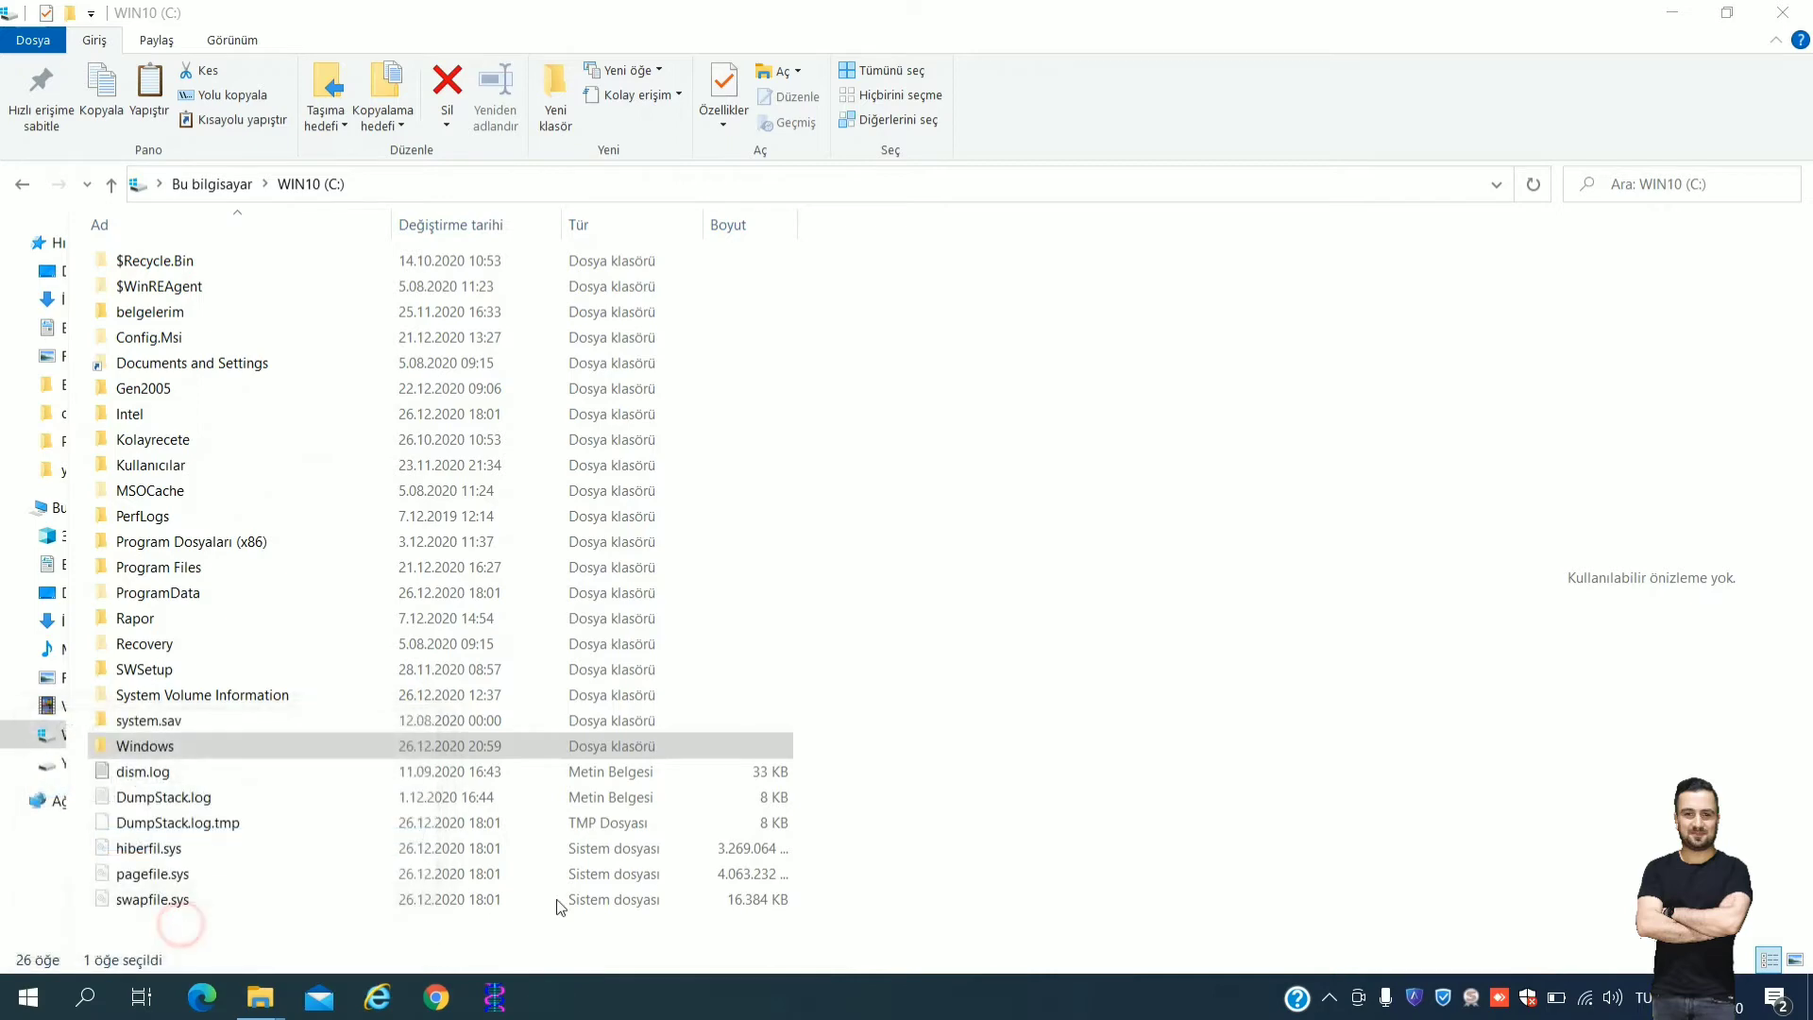
# - Examine each part of the user Temp folder's full path and the view options for hidden items
pyautogui.click(447, 188)
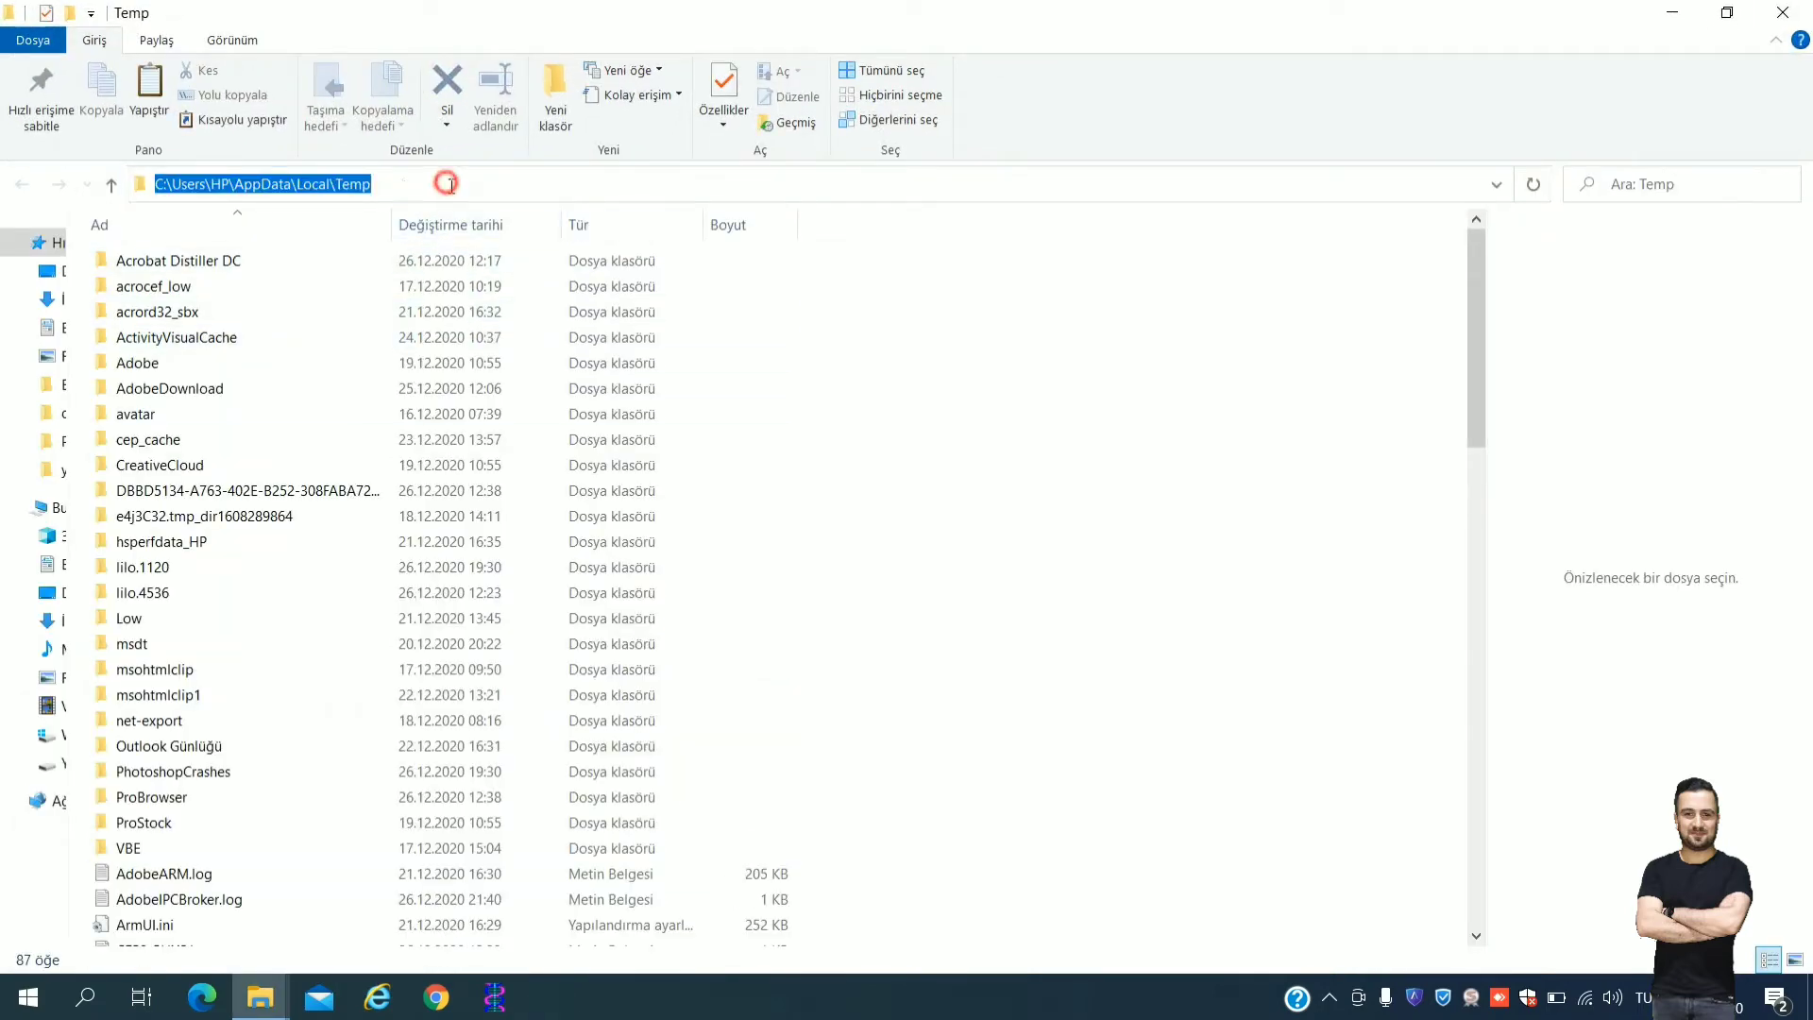
pyautogui.doubleClick(225, 183)
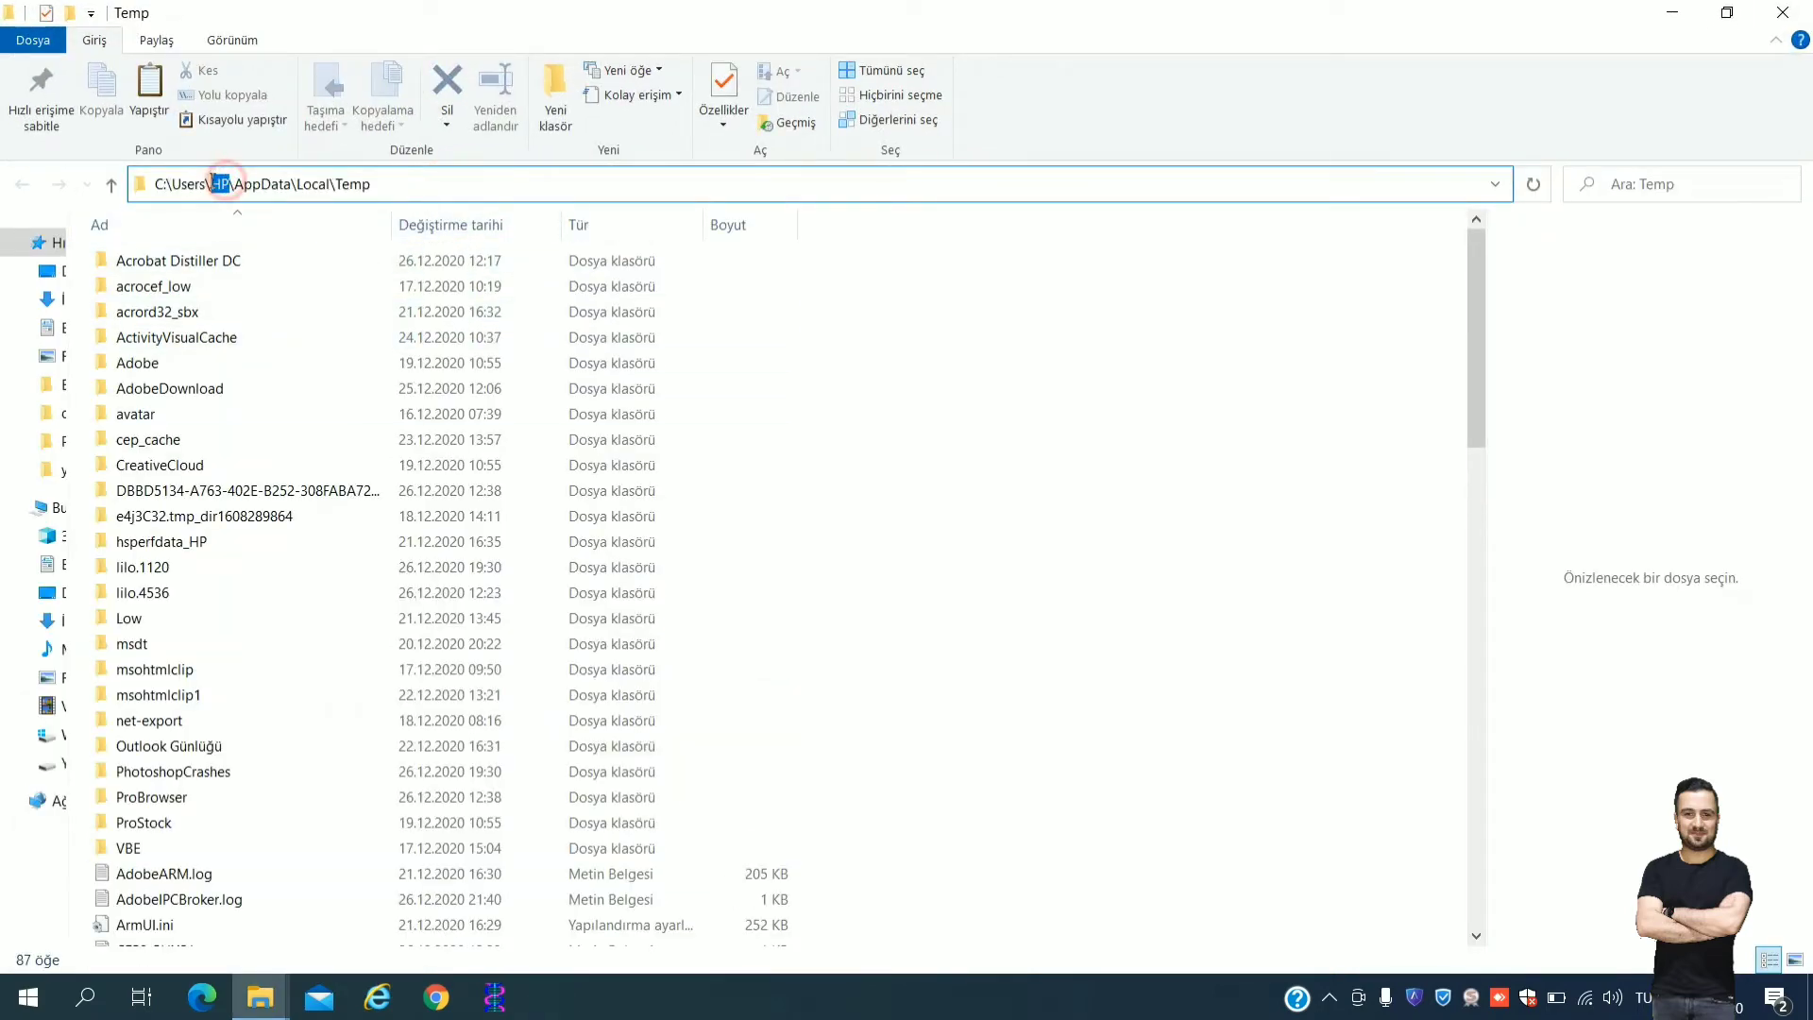
pyautogui.doubleClick(274, 184)
pyautogui.doubleClick(314, 184)
pyautogui.moveTo(342, 184); pyautogui.dragTo(371, 184)
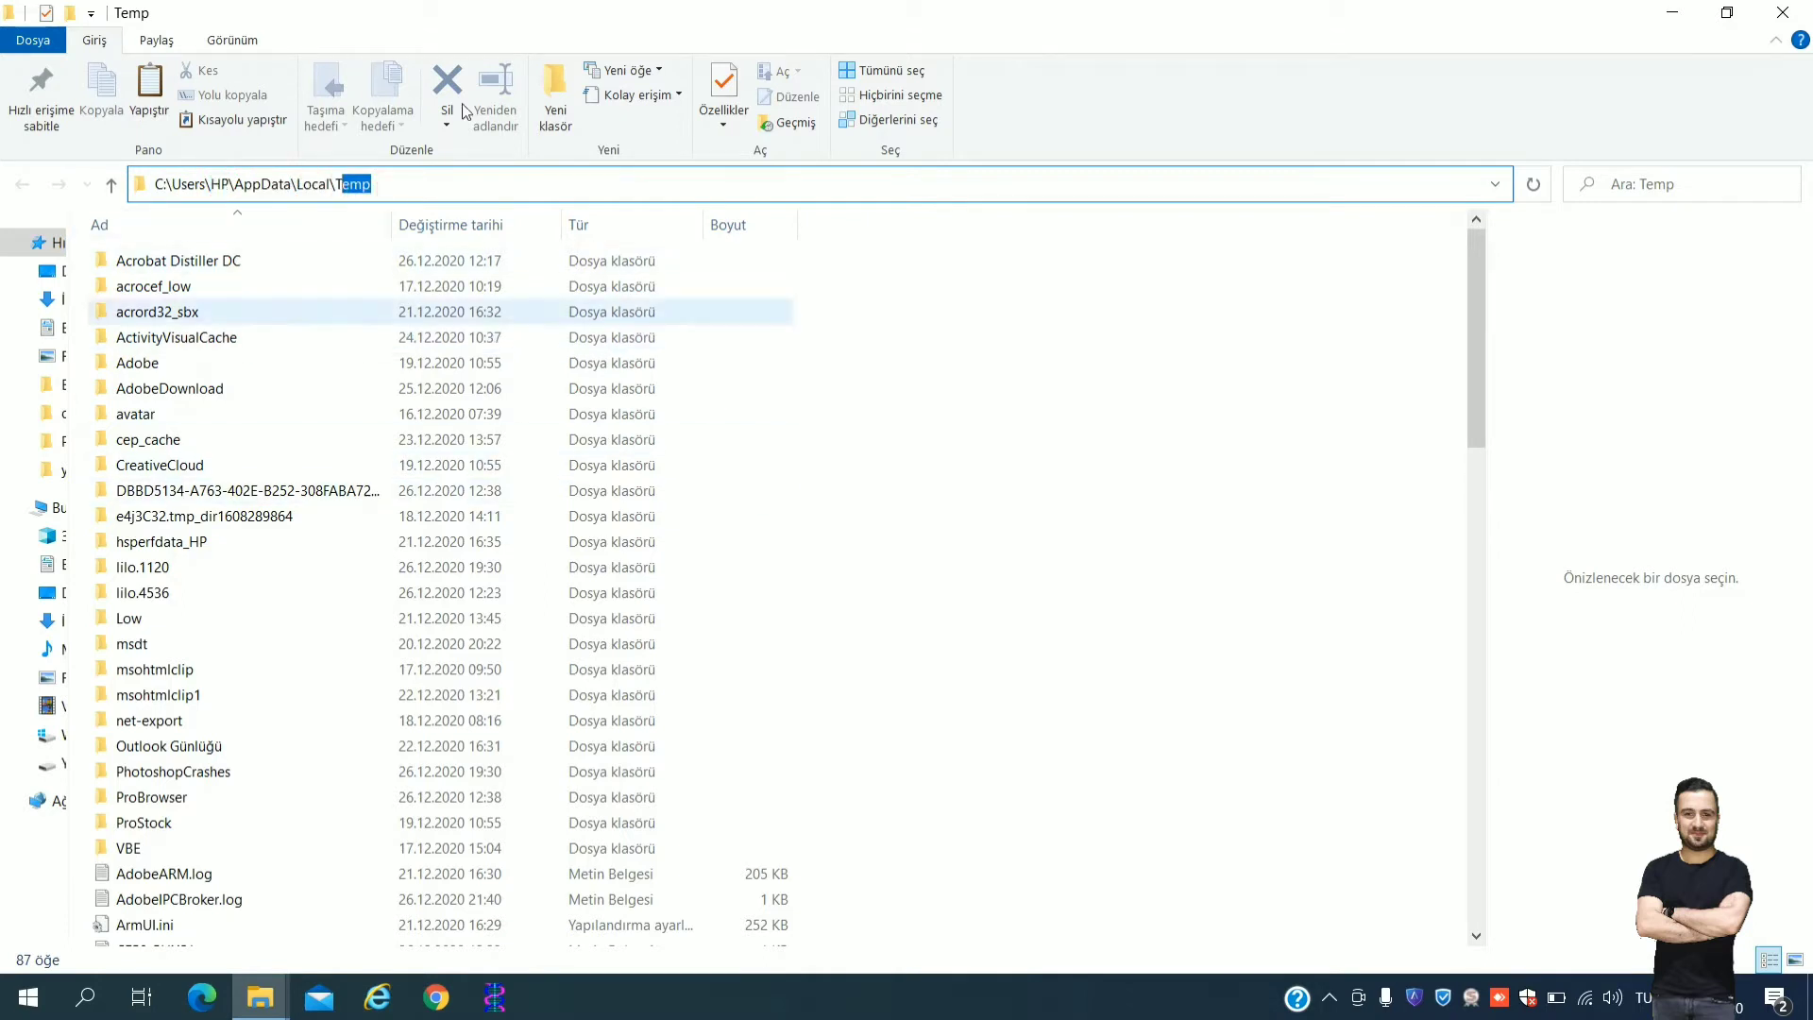
pyautogui.click(242, 41)
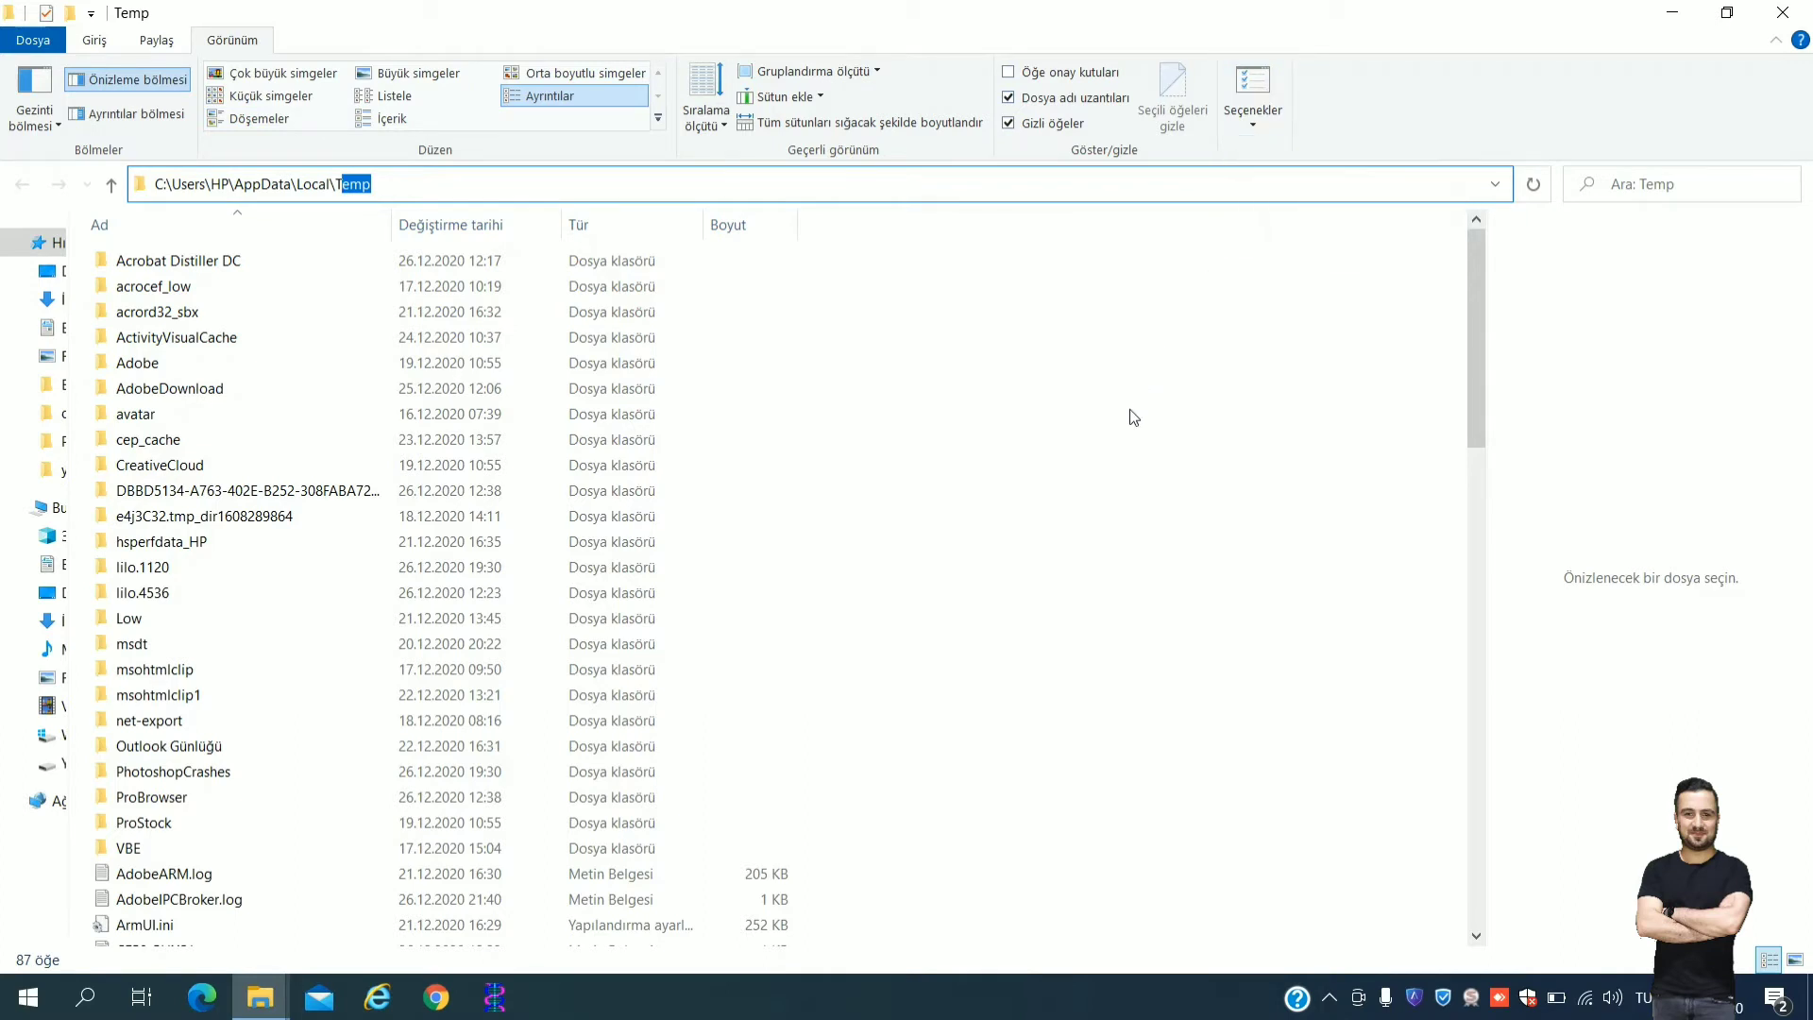
# - Delete everything in the user's local Temp folder, skipping all files that are in use
pyautogui.click(193, 465)
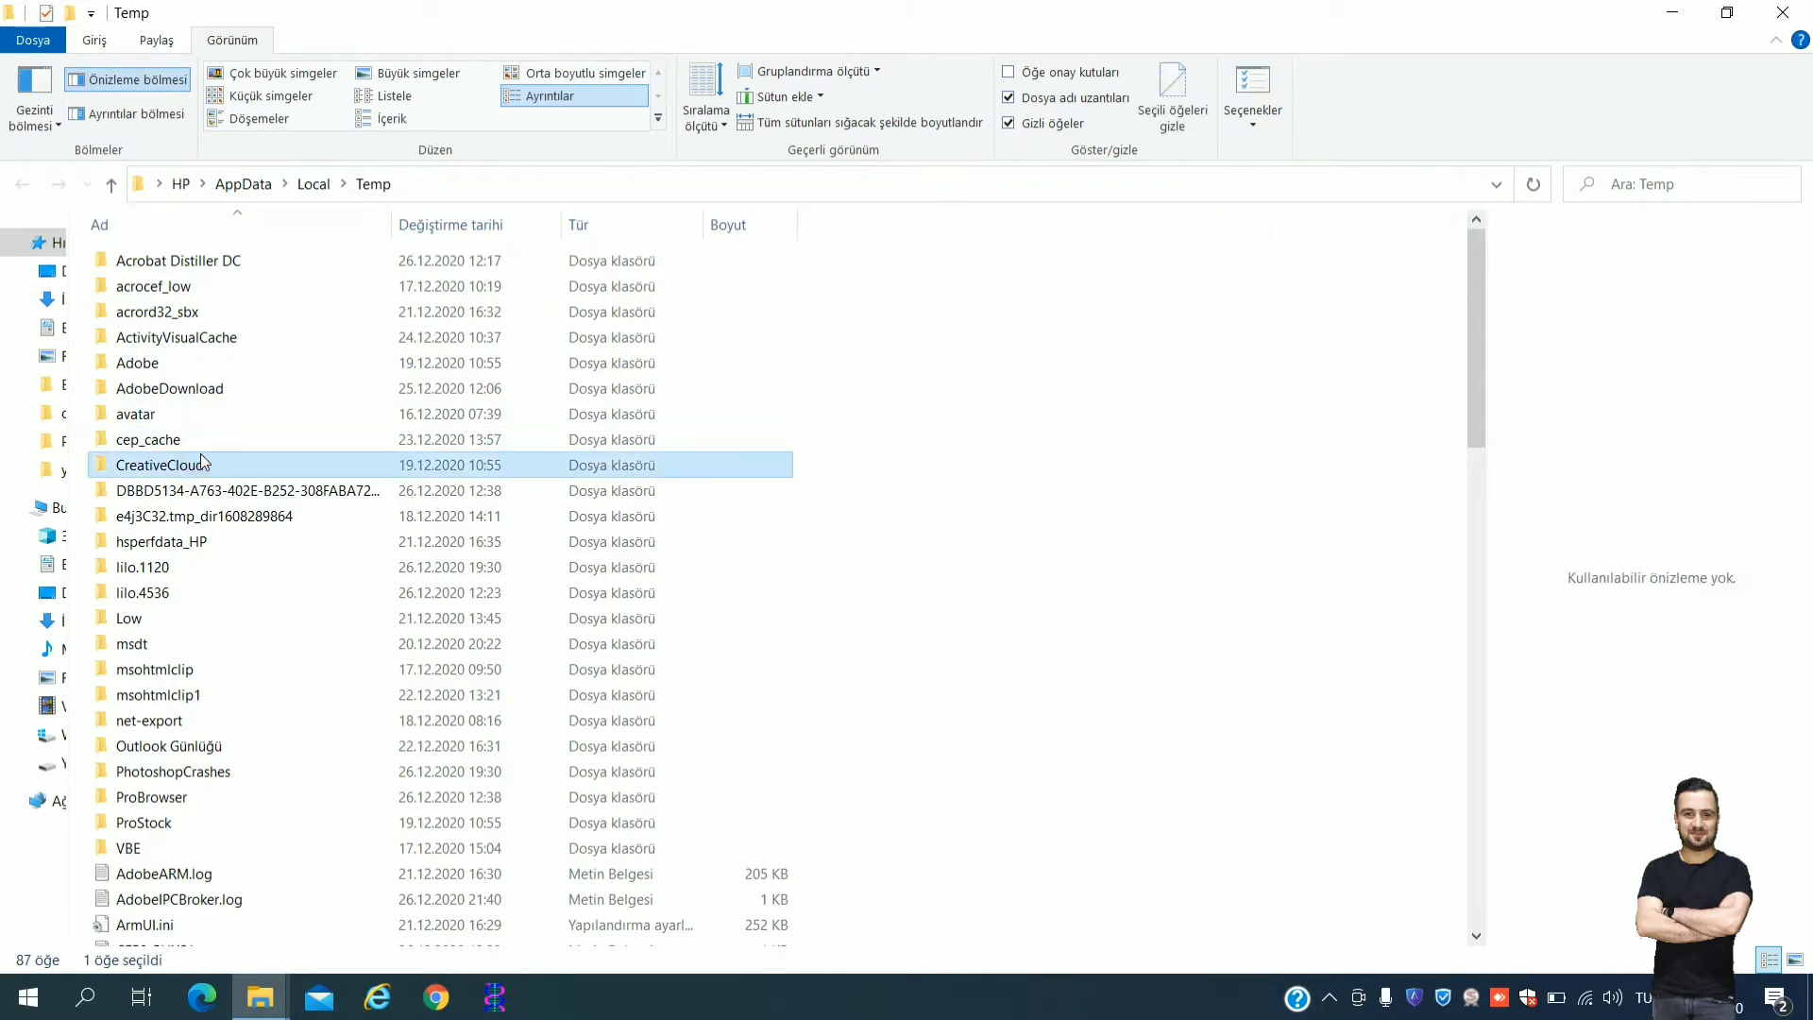
pyautogui.hotkey('ctrl', 'a')
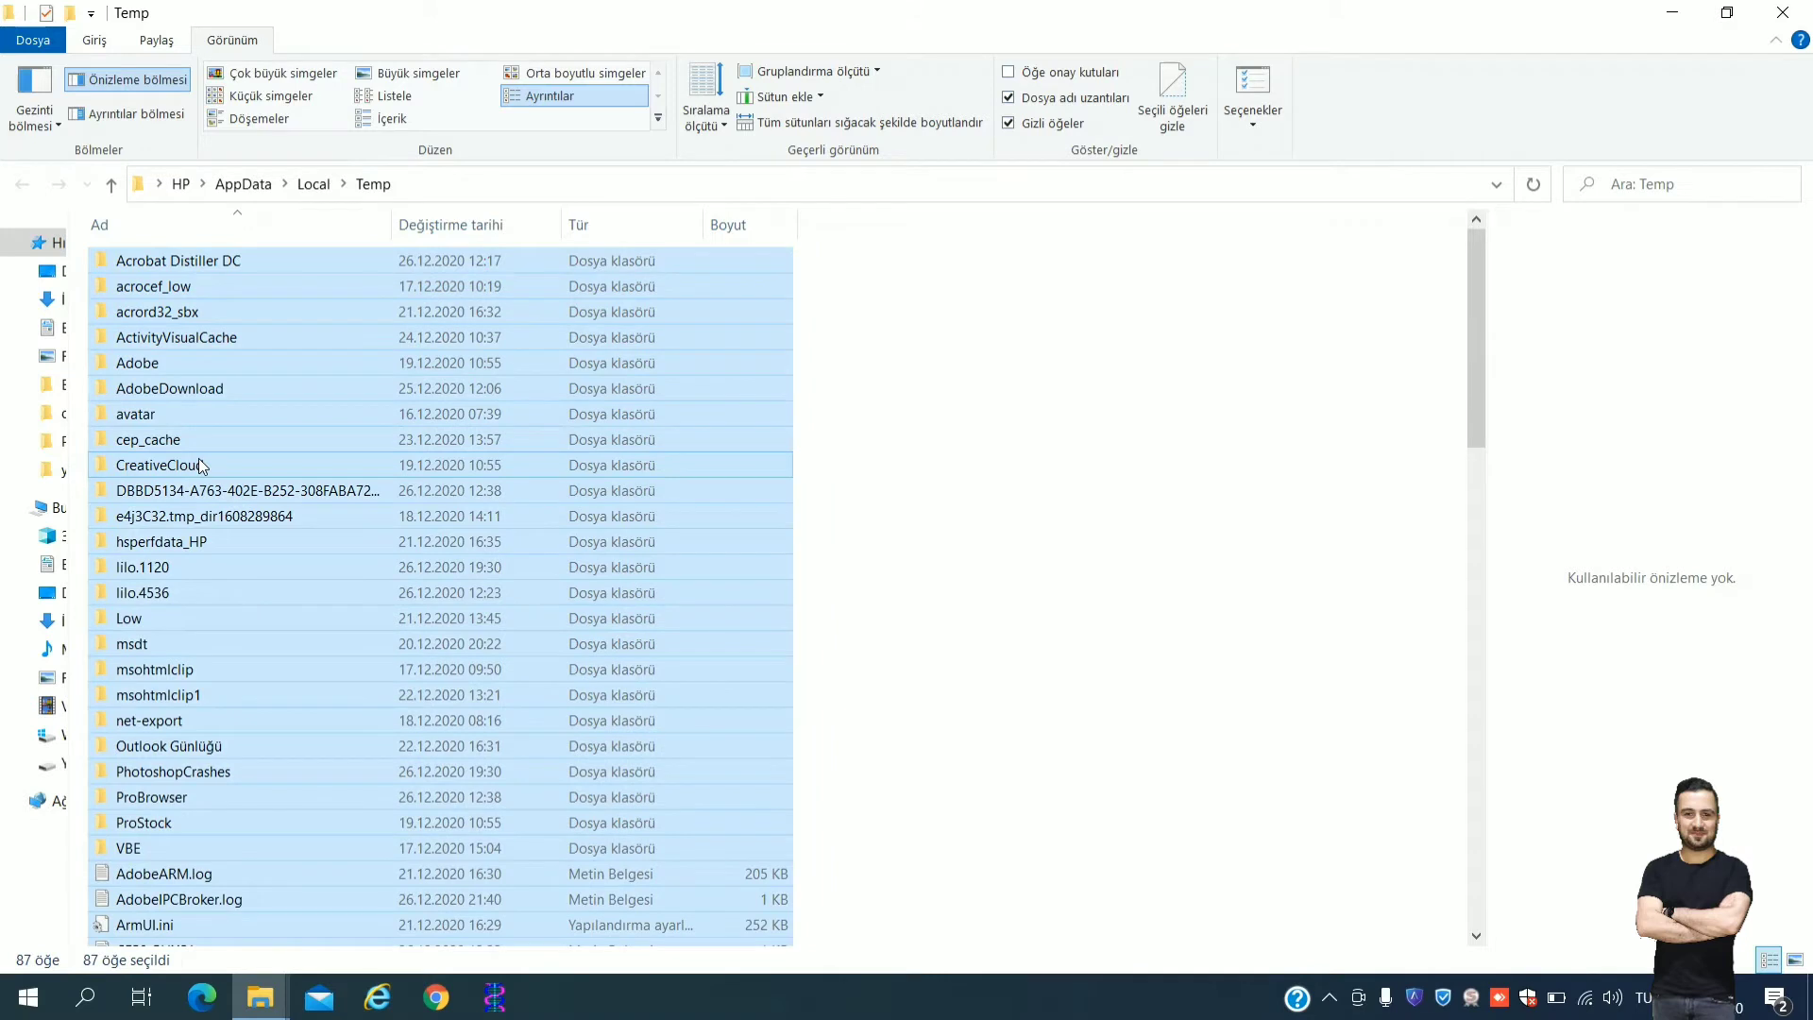
pyautogui.press('Delete')
pyautogui.click(769, 470)
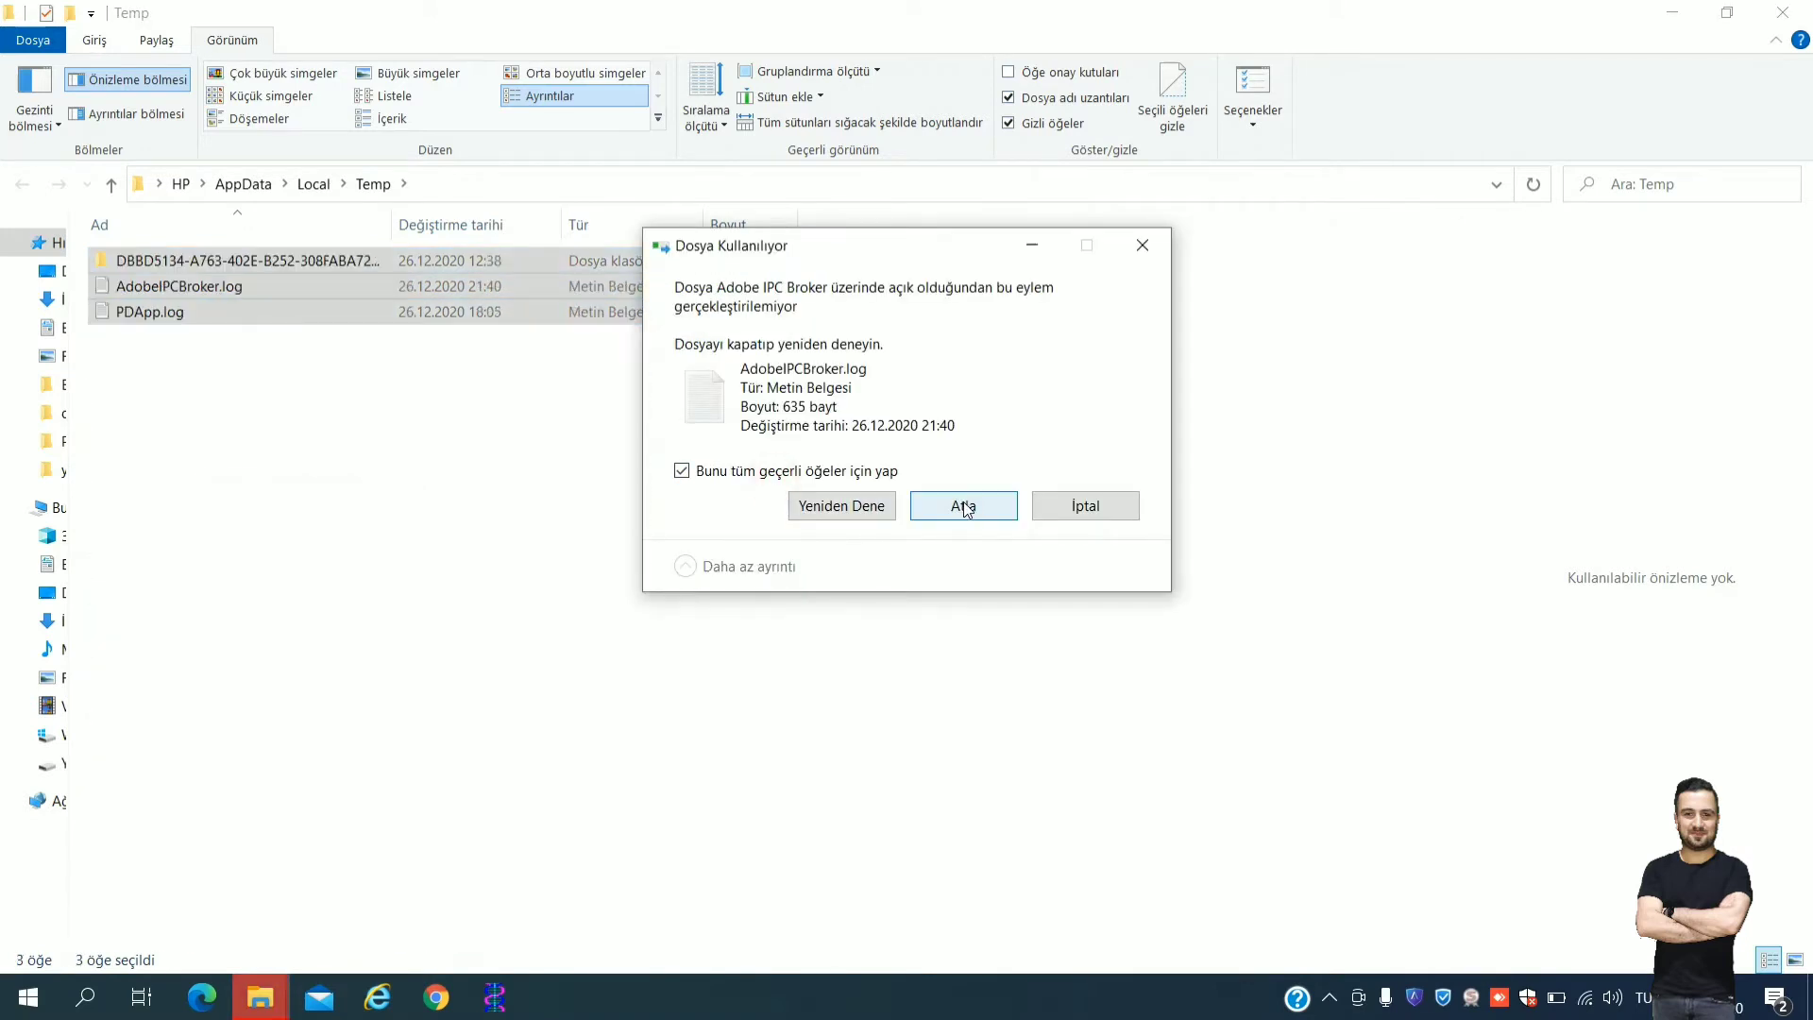
pyautogui.click(964, 506)
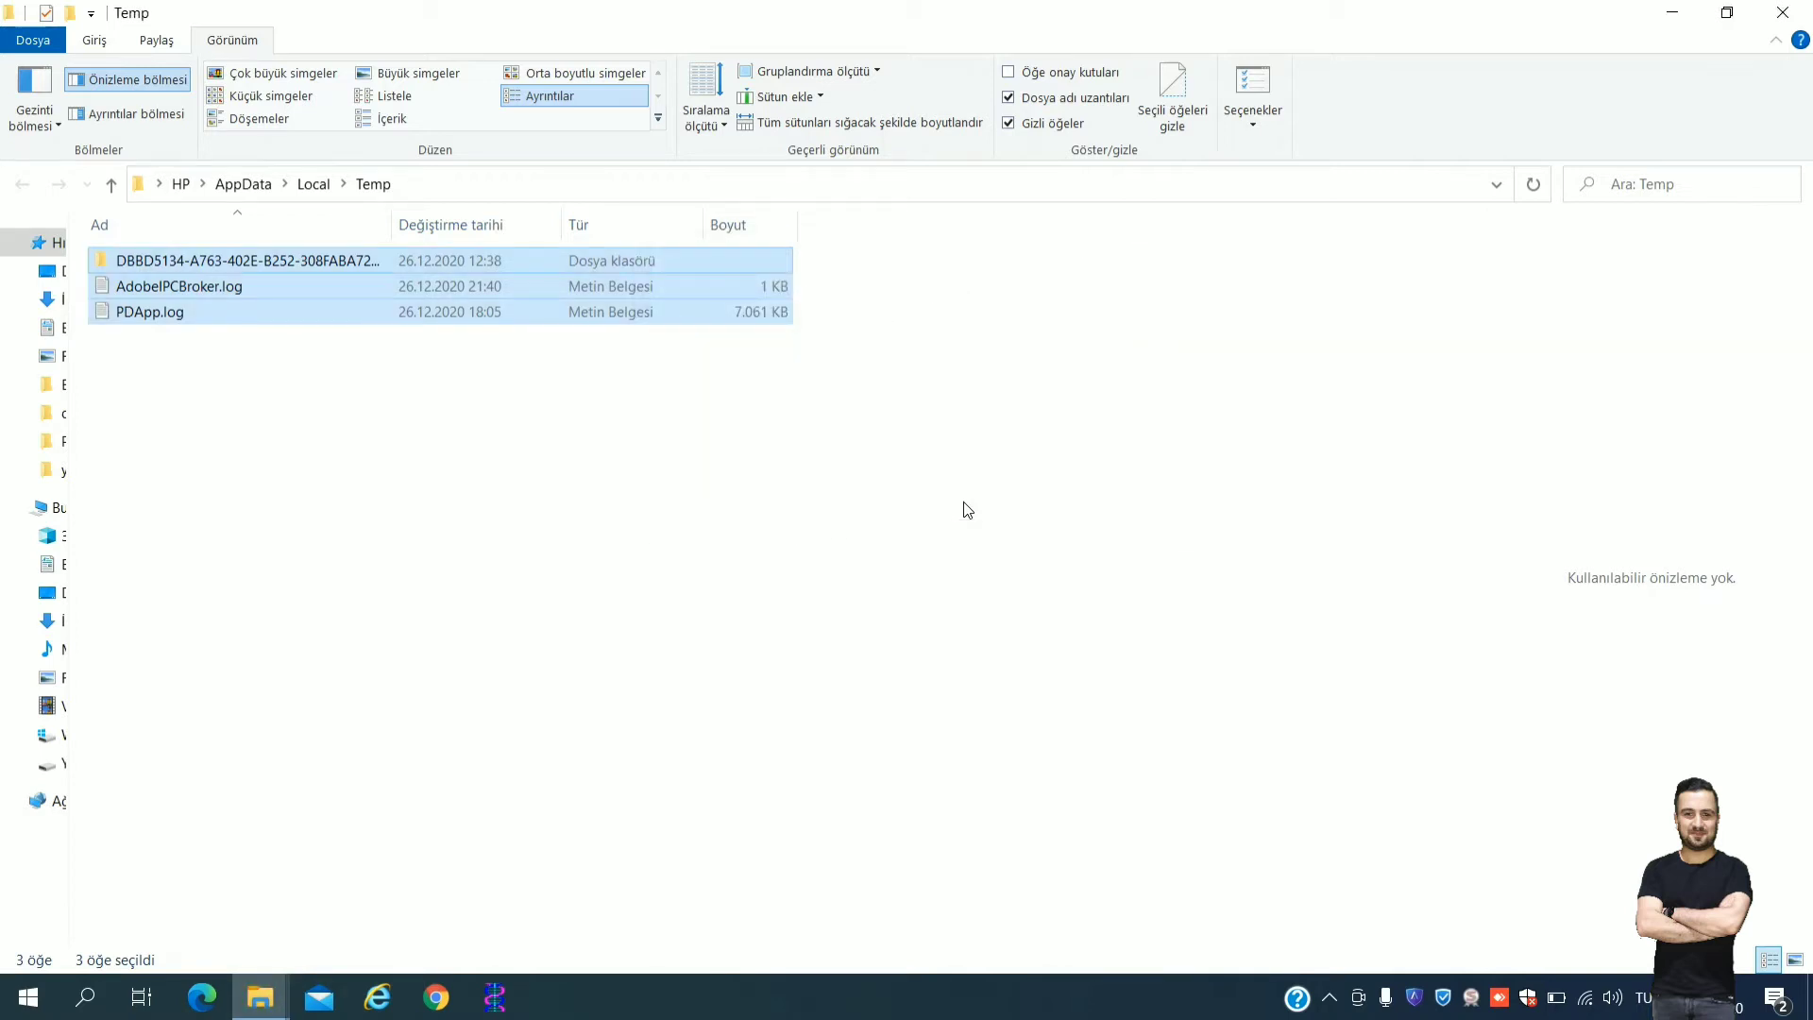
# - Open the root of drive C from This PC and select hiberfil.sys to check its size
pyautogui.click(181, 183)
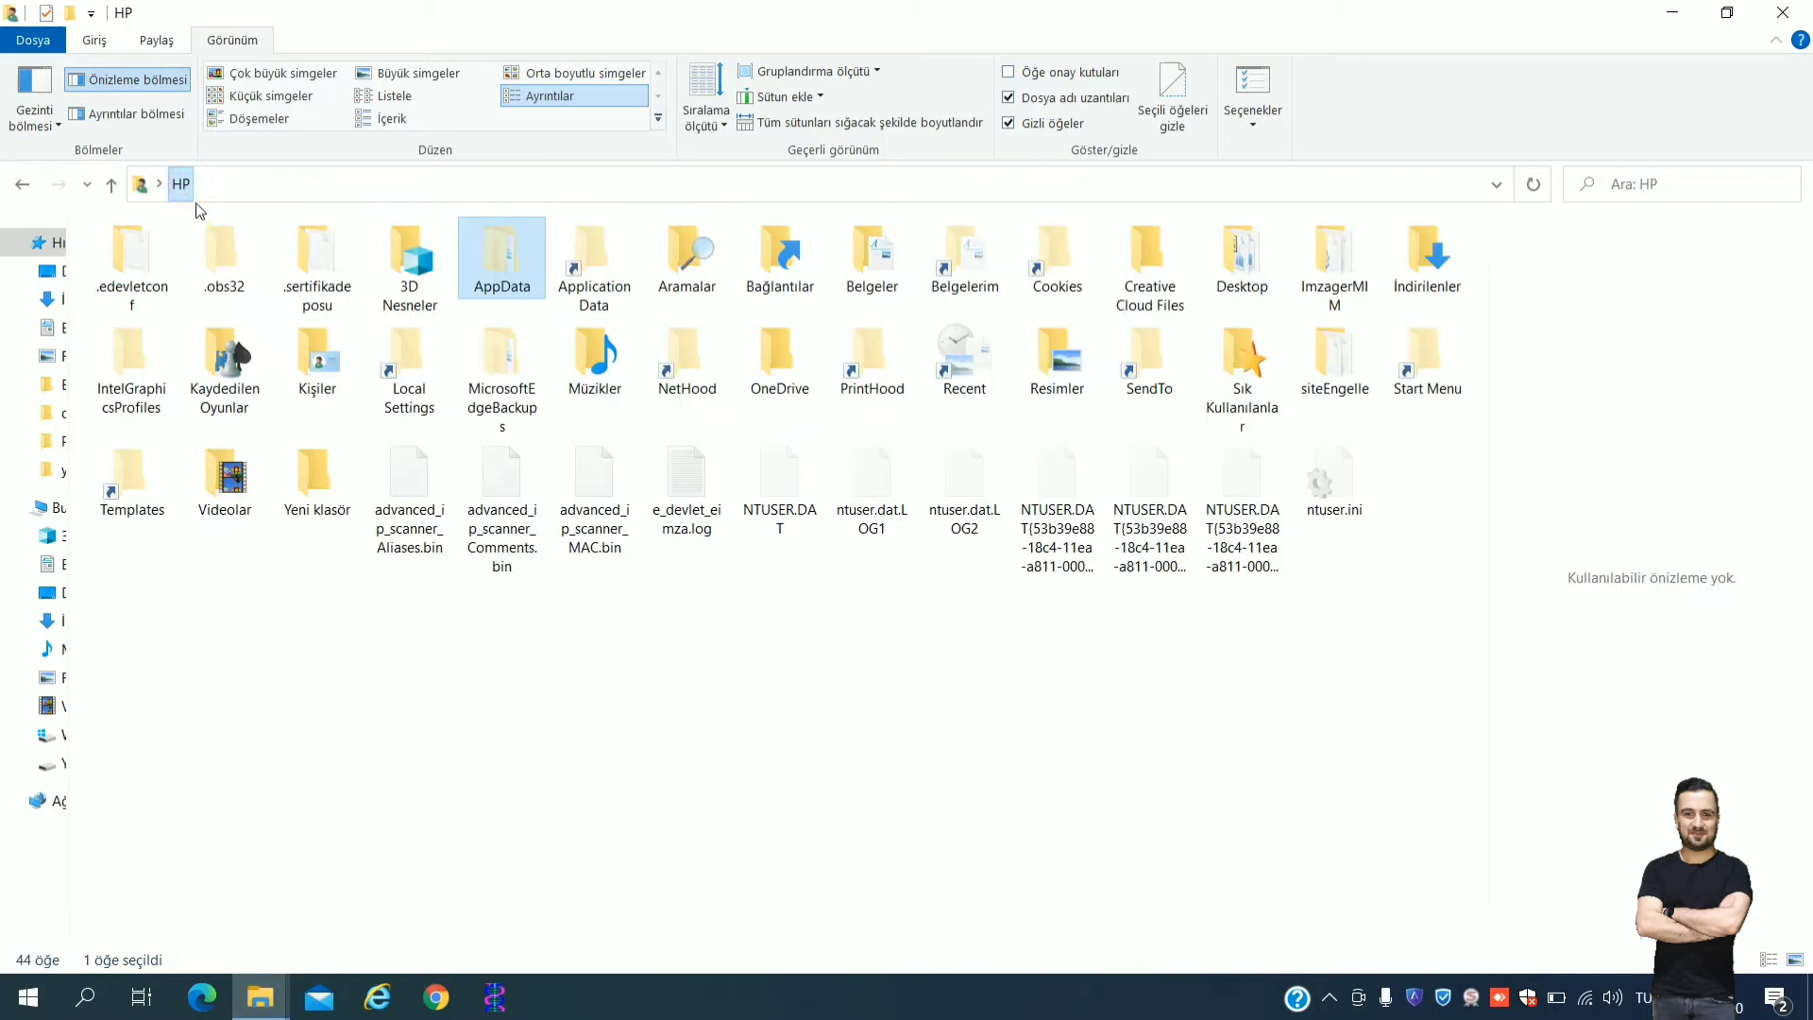
pyautogui.click(59, 508)
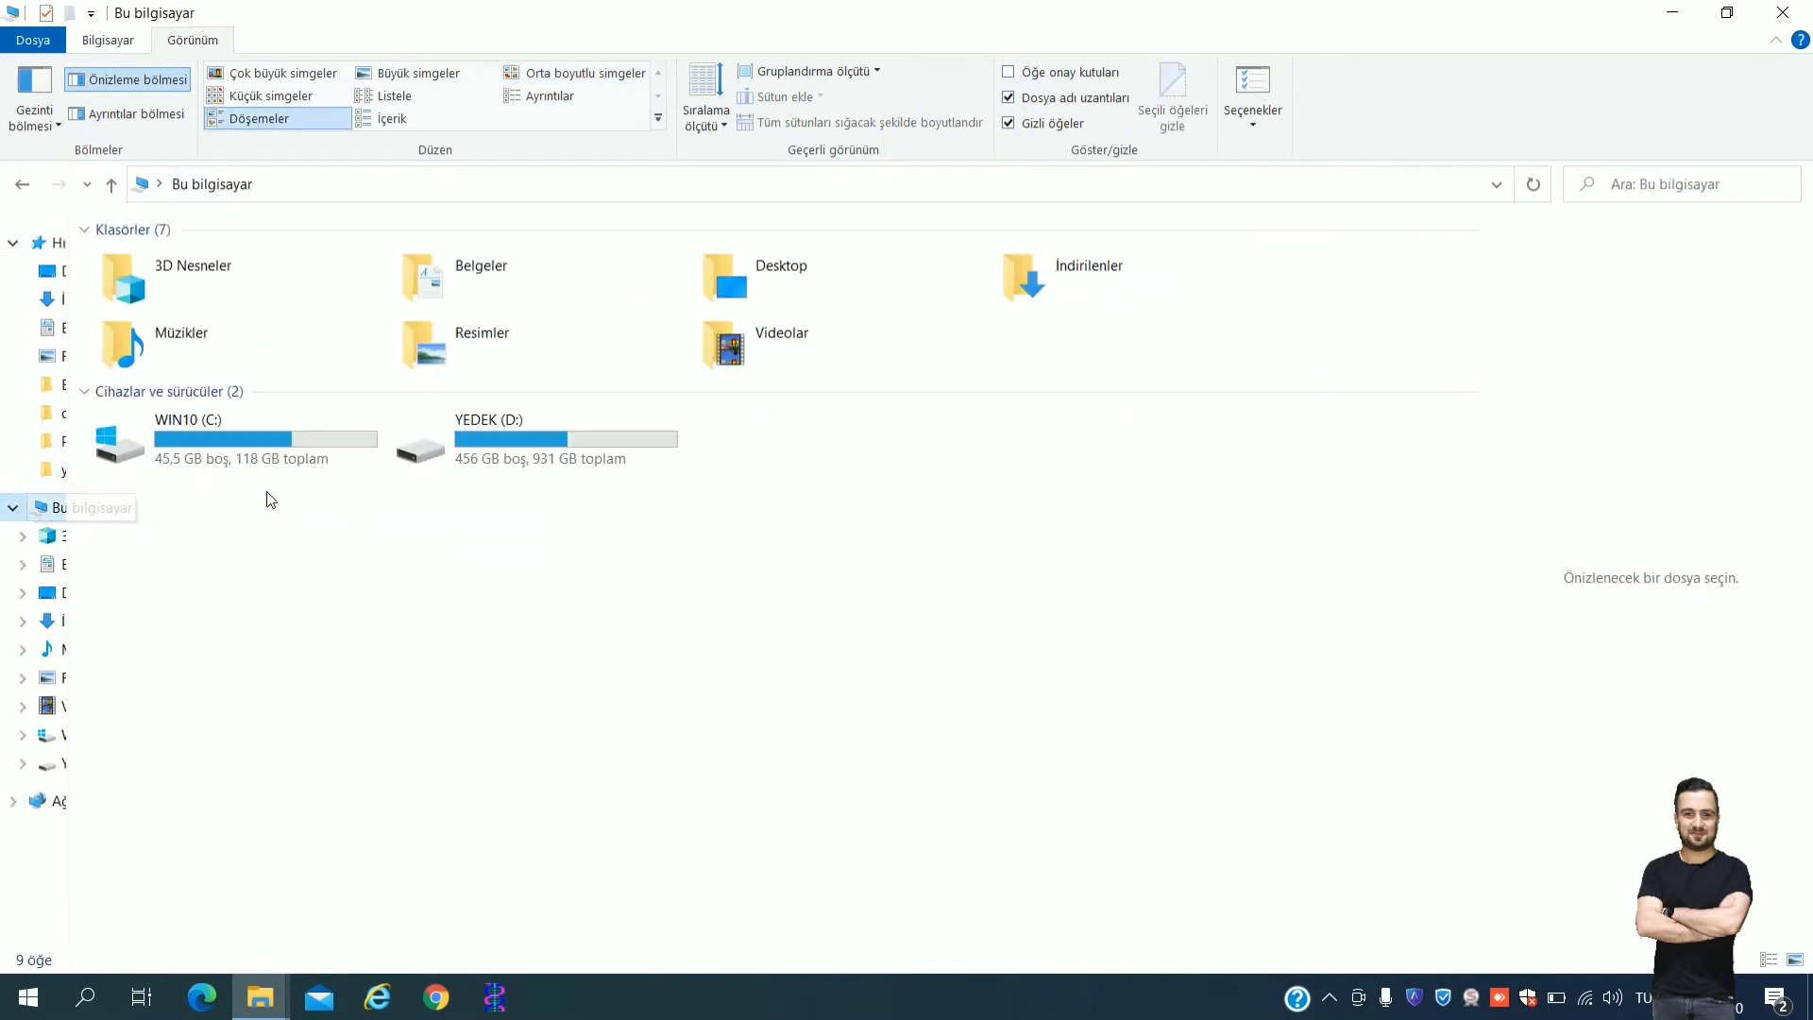
pyautogui.doubleClick(263, 435)
pyautogui.click(184, 849)
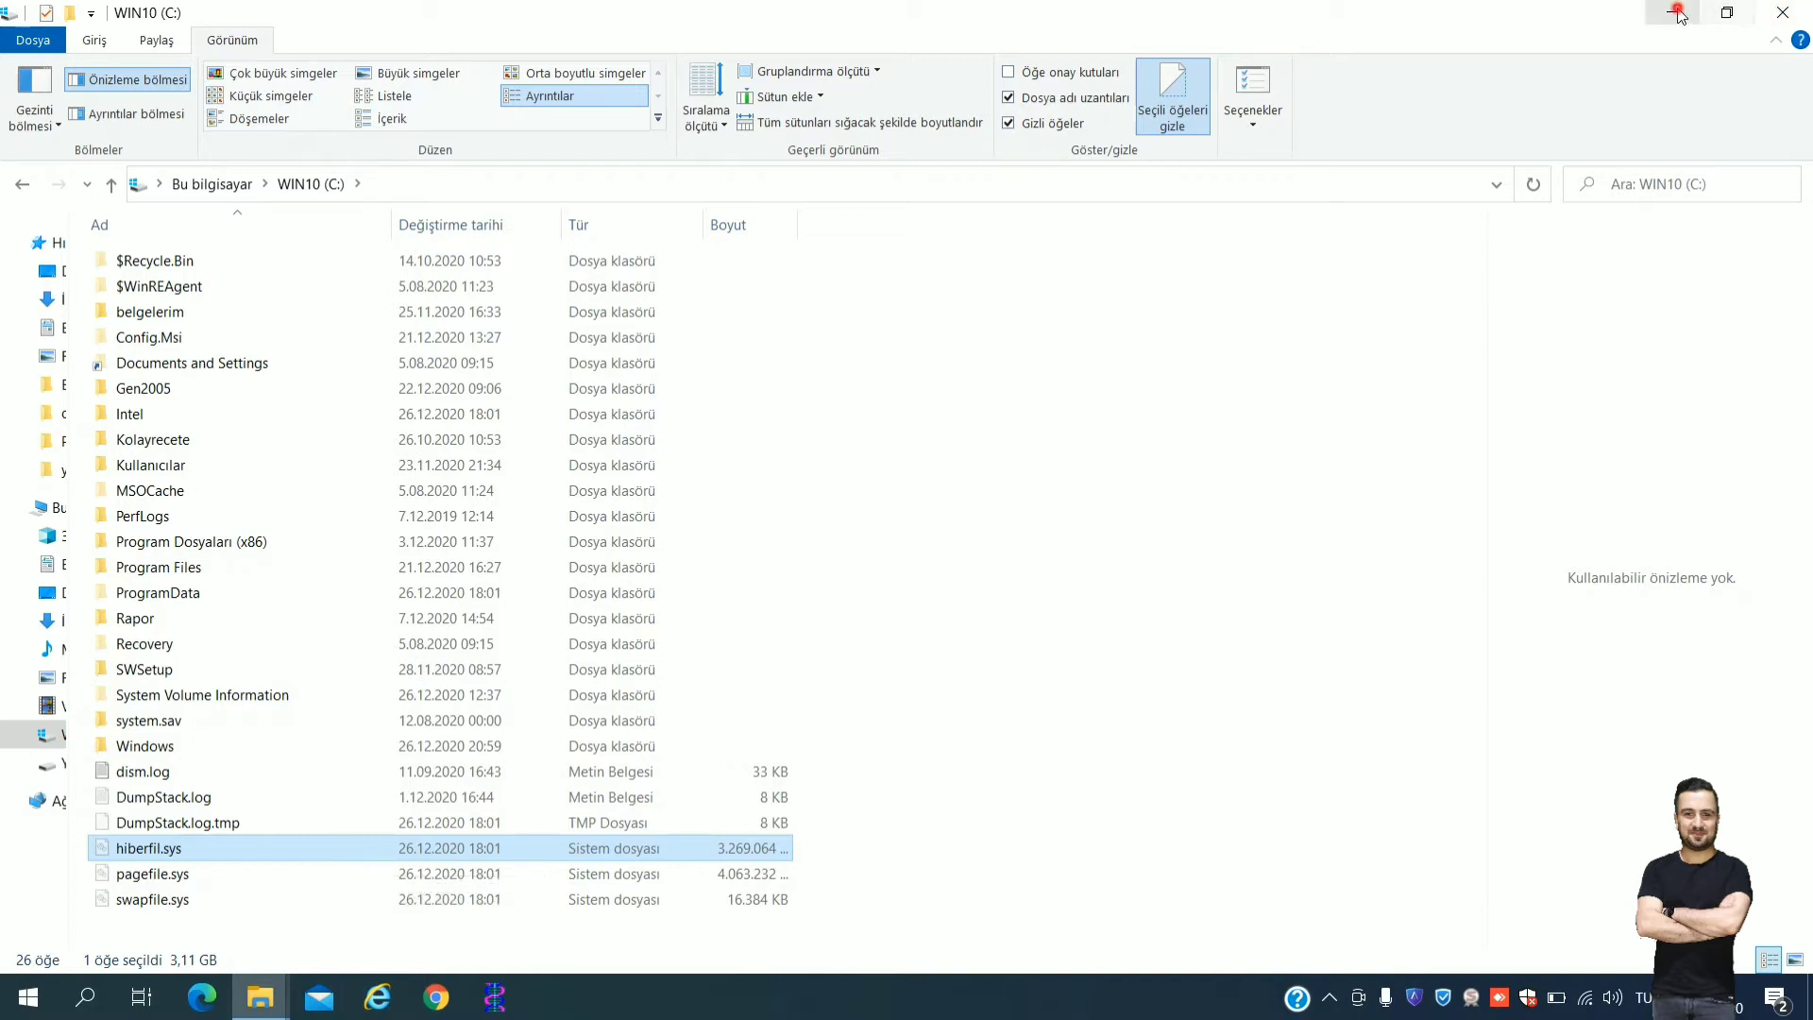
pyautogui.press('w')
pyautogui.click(95, 39)
# - Minimize the folder window and open the power button action settings through the computer's properties and additional power settings
pyautogui.click(1673, 13)
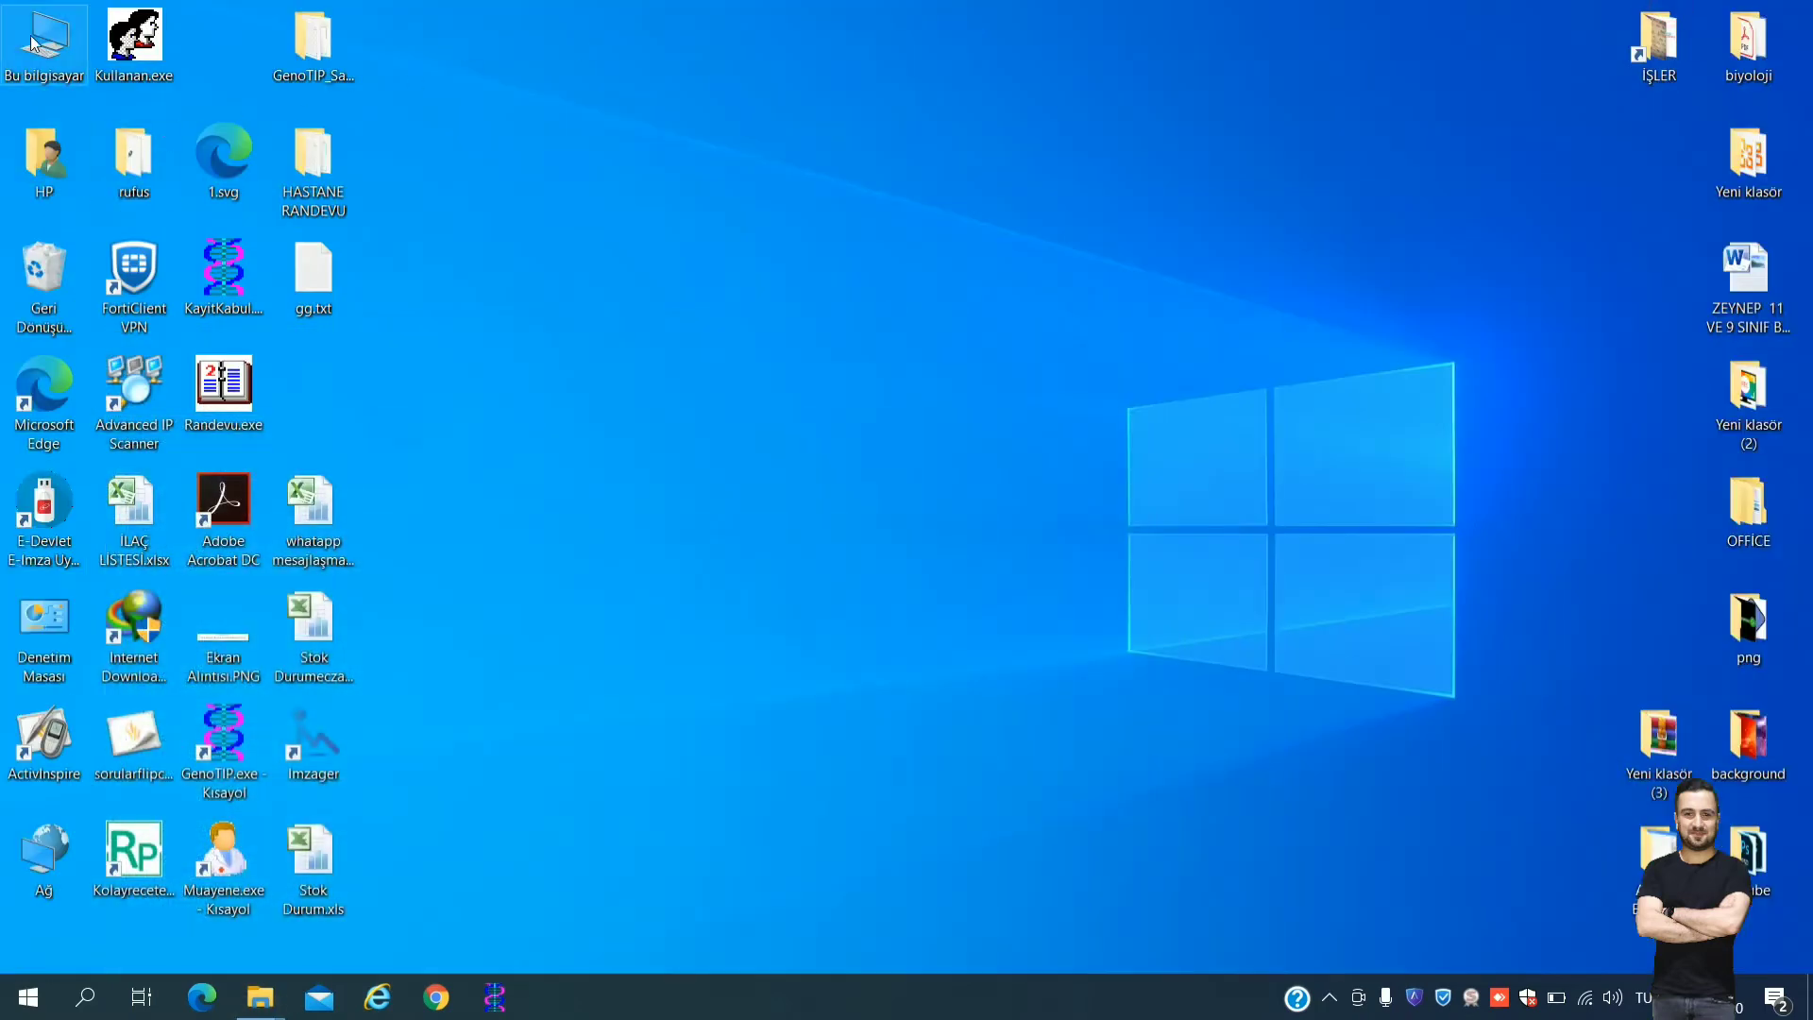
pyautogui.rightClick(28, 38)
pyautogui.click(159, 314)
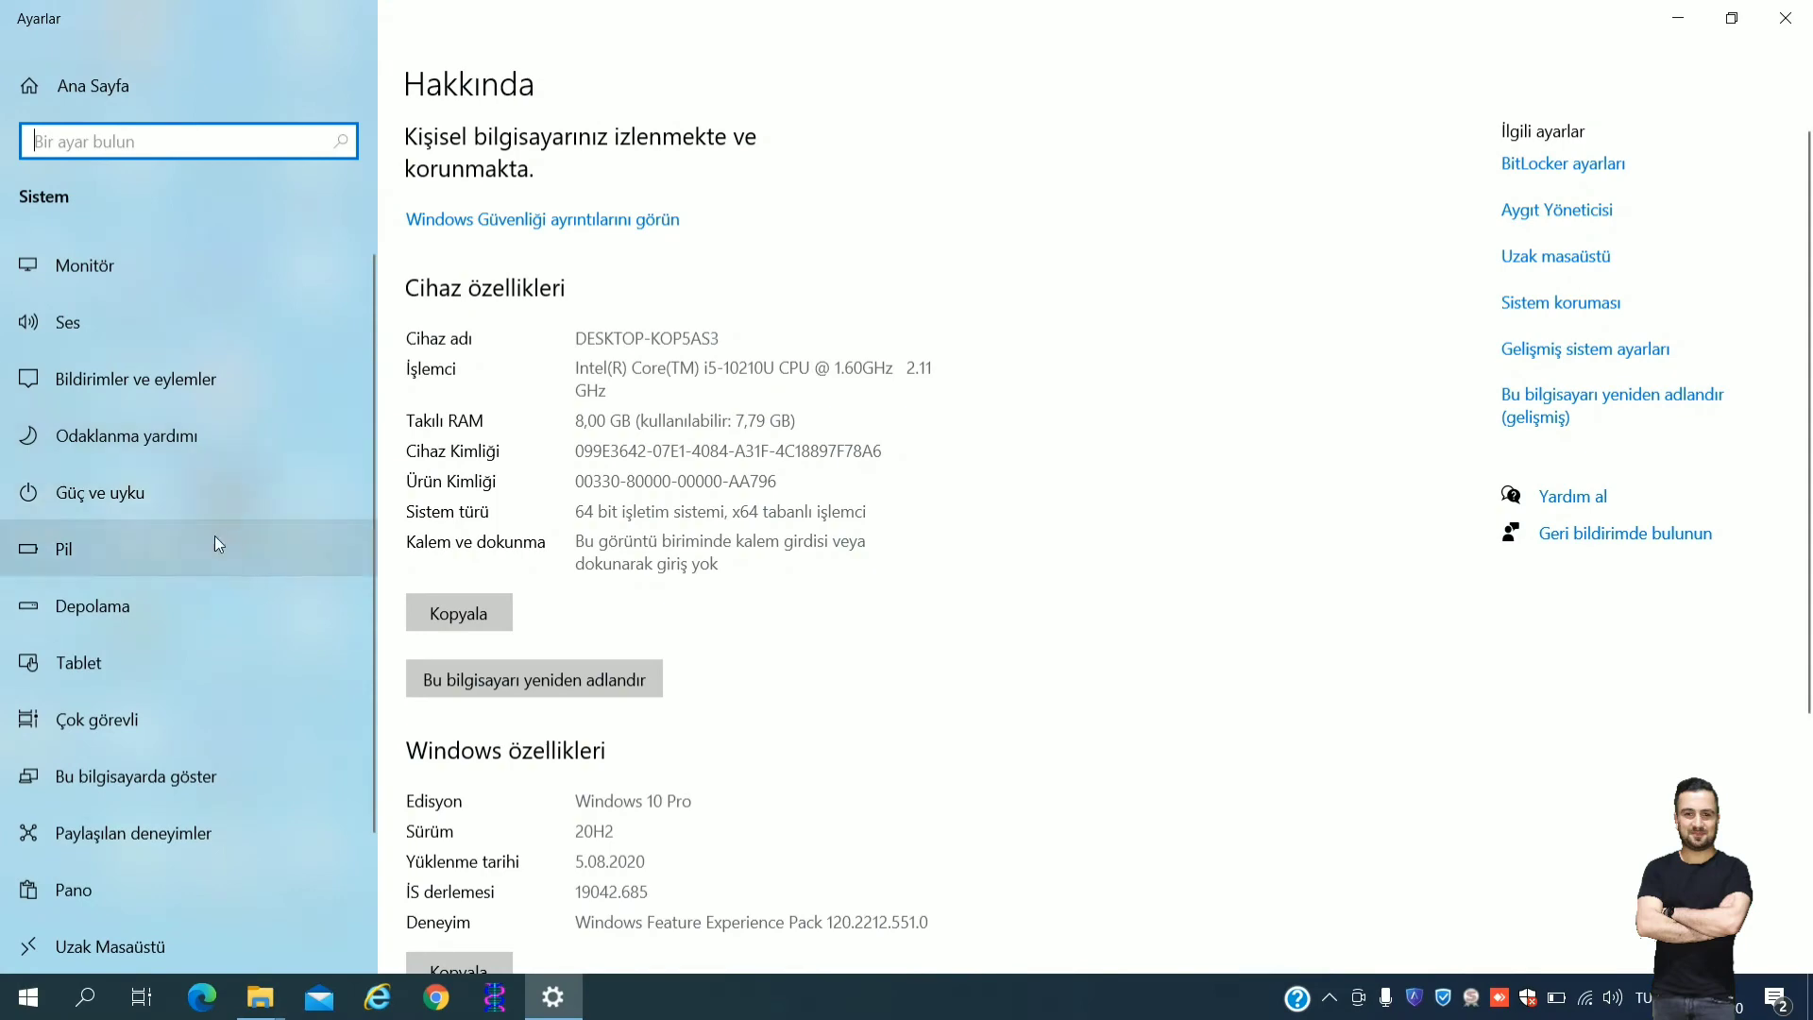
pyautogui.click(175, 497)
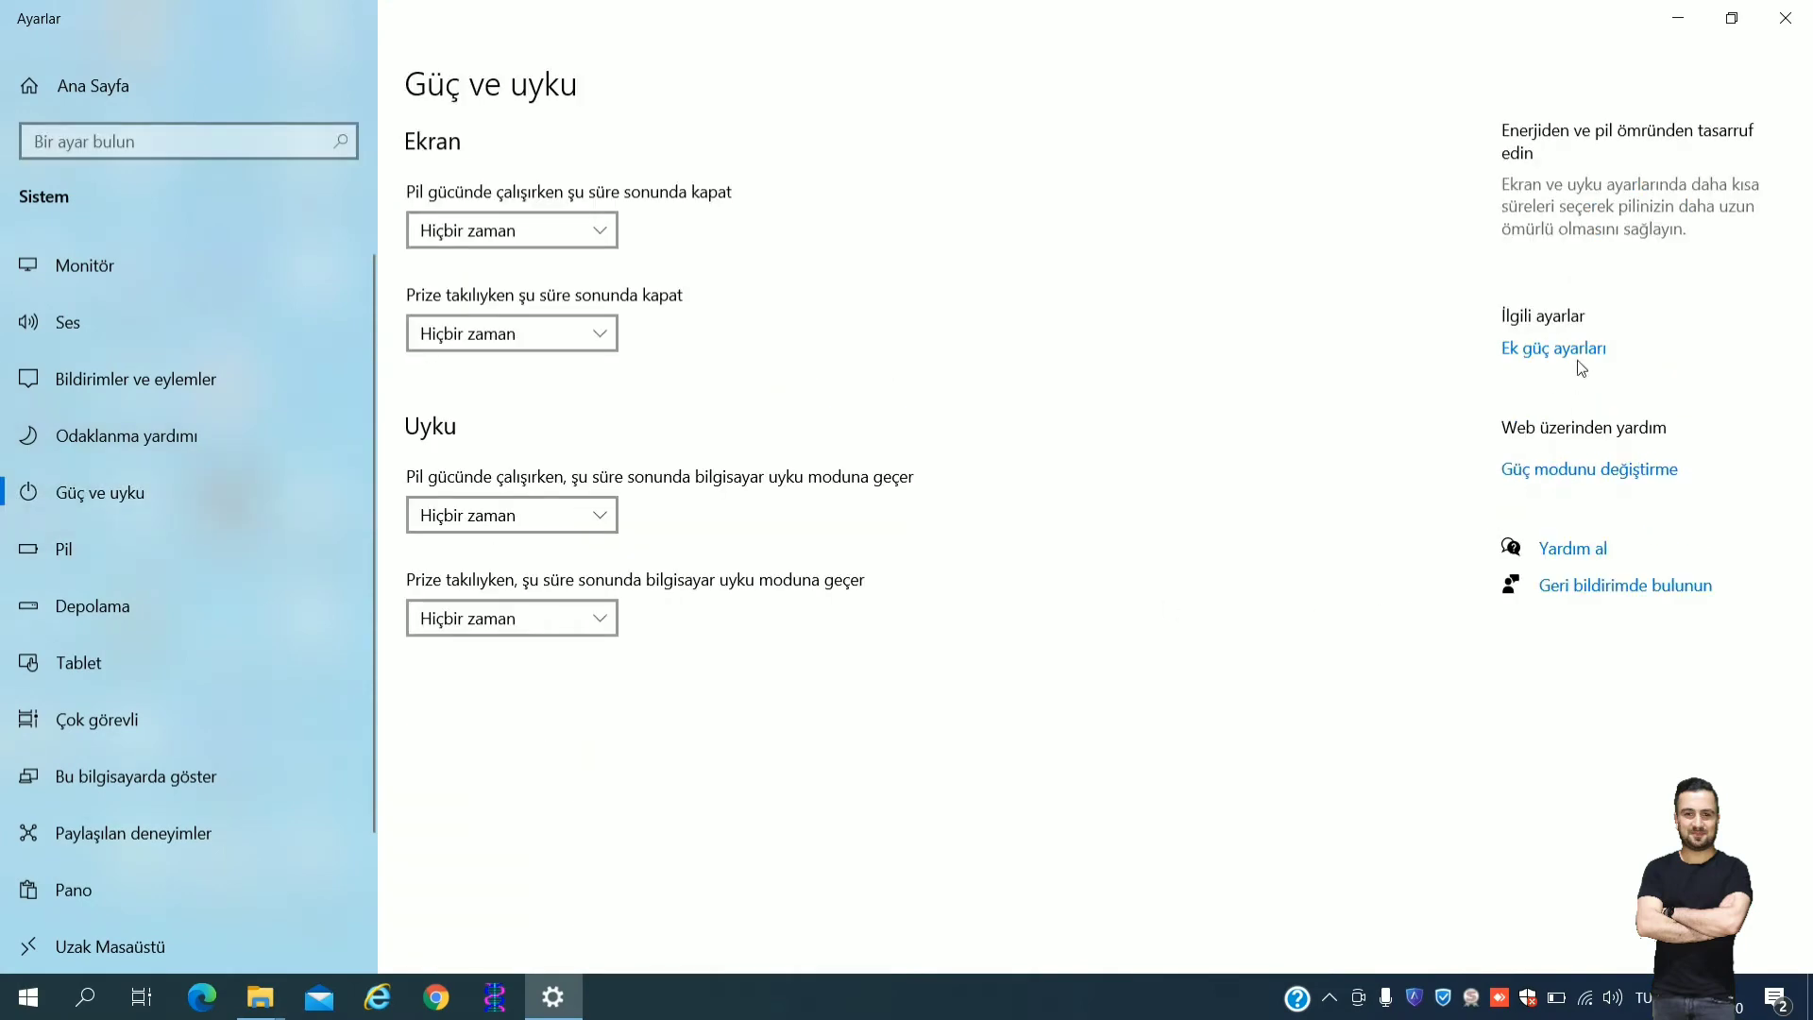
pyautogui.click(1575, 355)
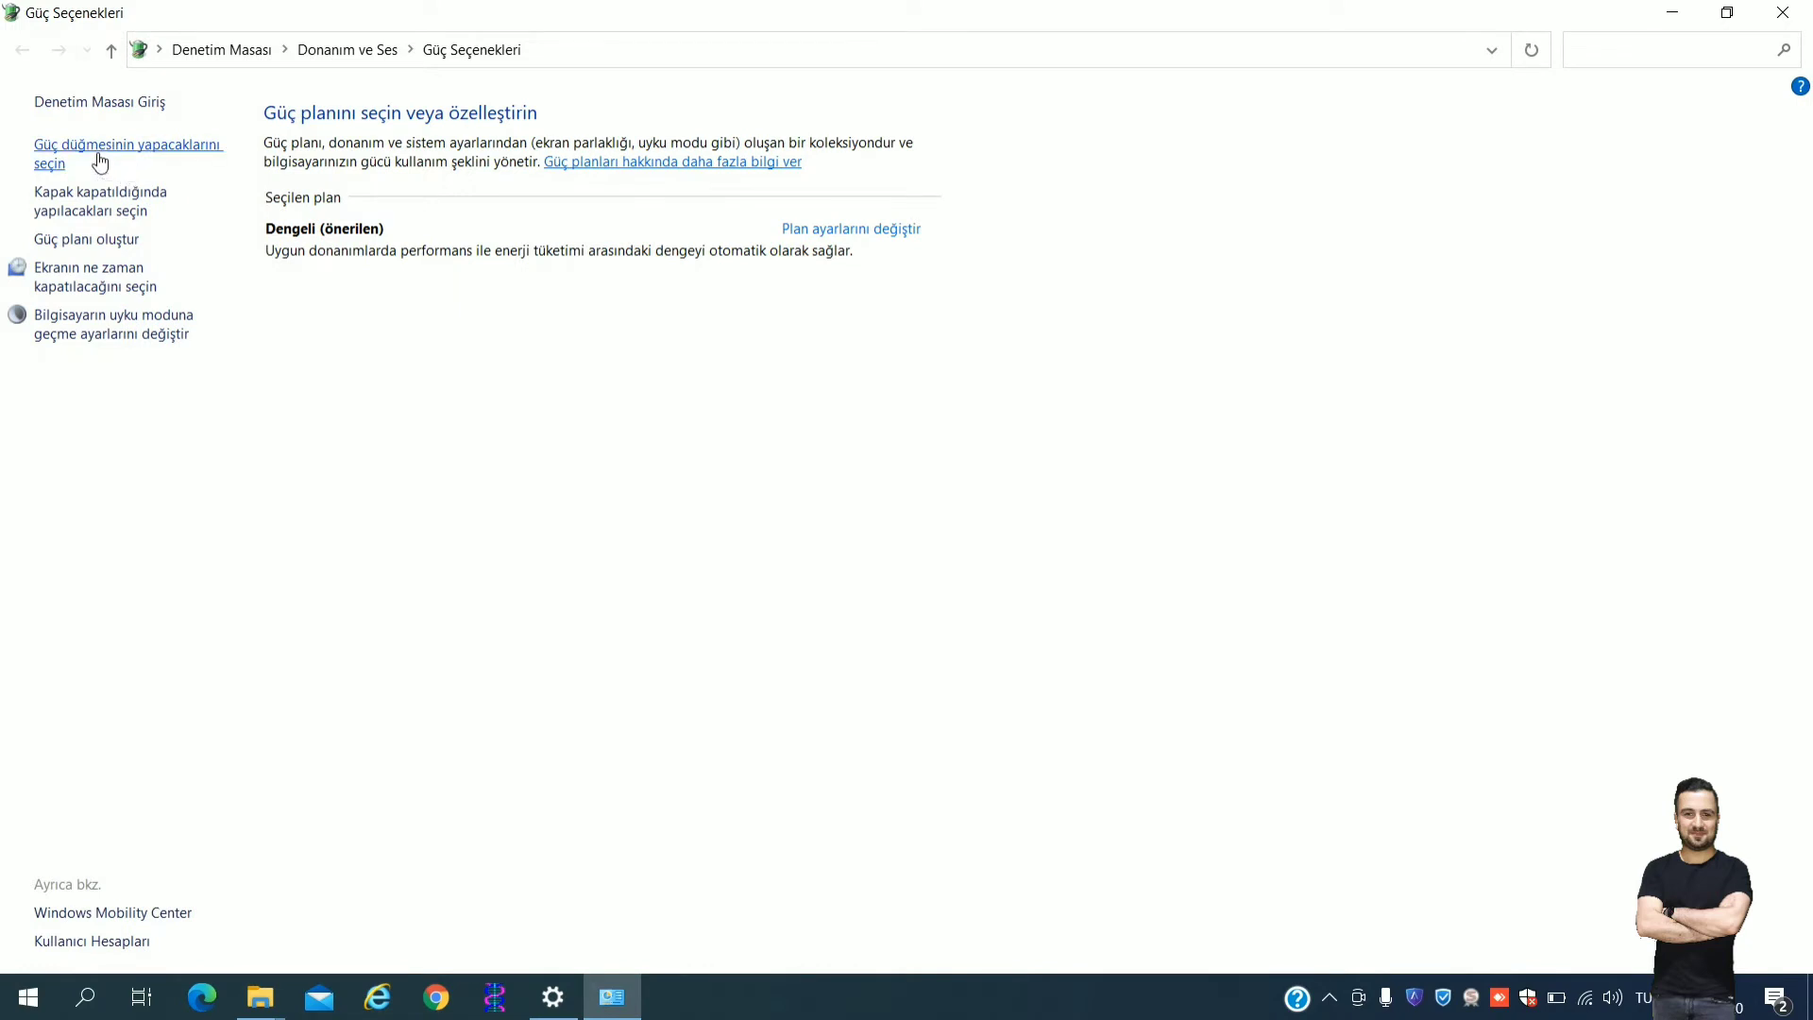
pyautogui.click(148, 150)
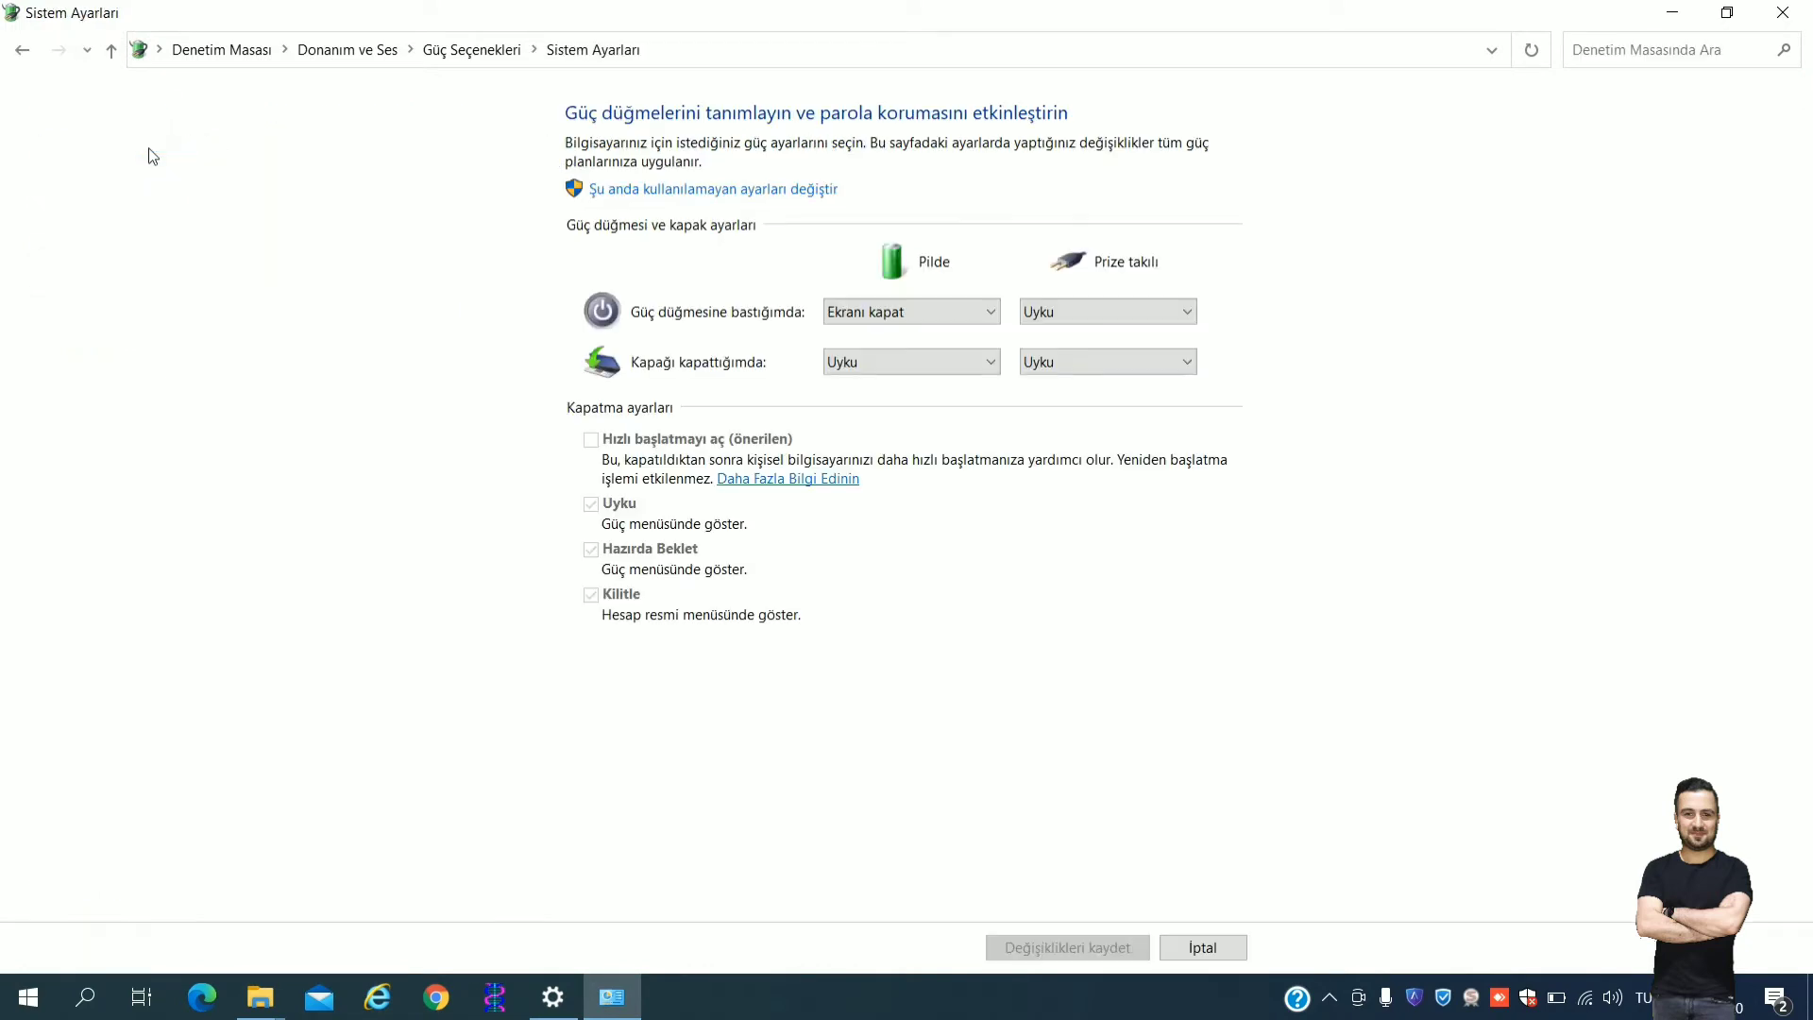
# - Unlock the unavailable shutdown settings, remove Sleep (Uyku) from the power menu, and save the changes
pyautogui.click(738, 192)
pyautogui.click(591, 476)
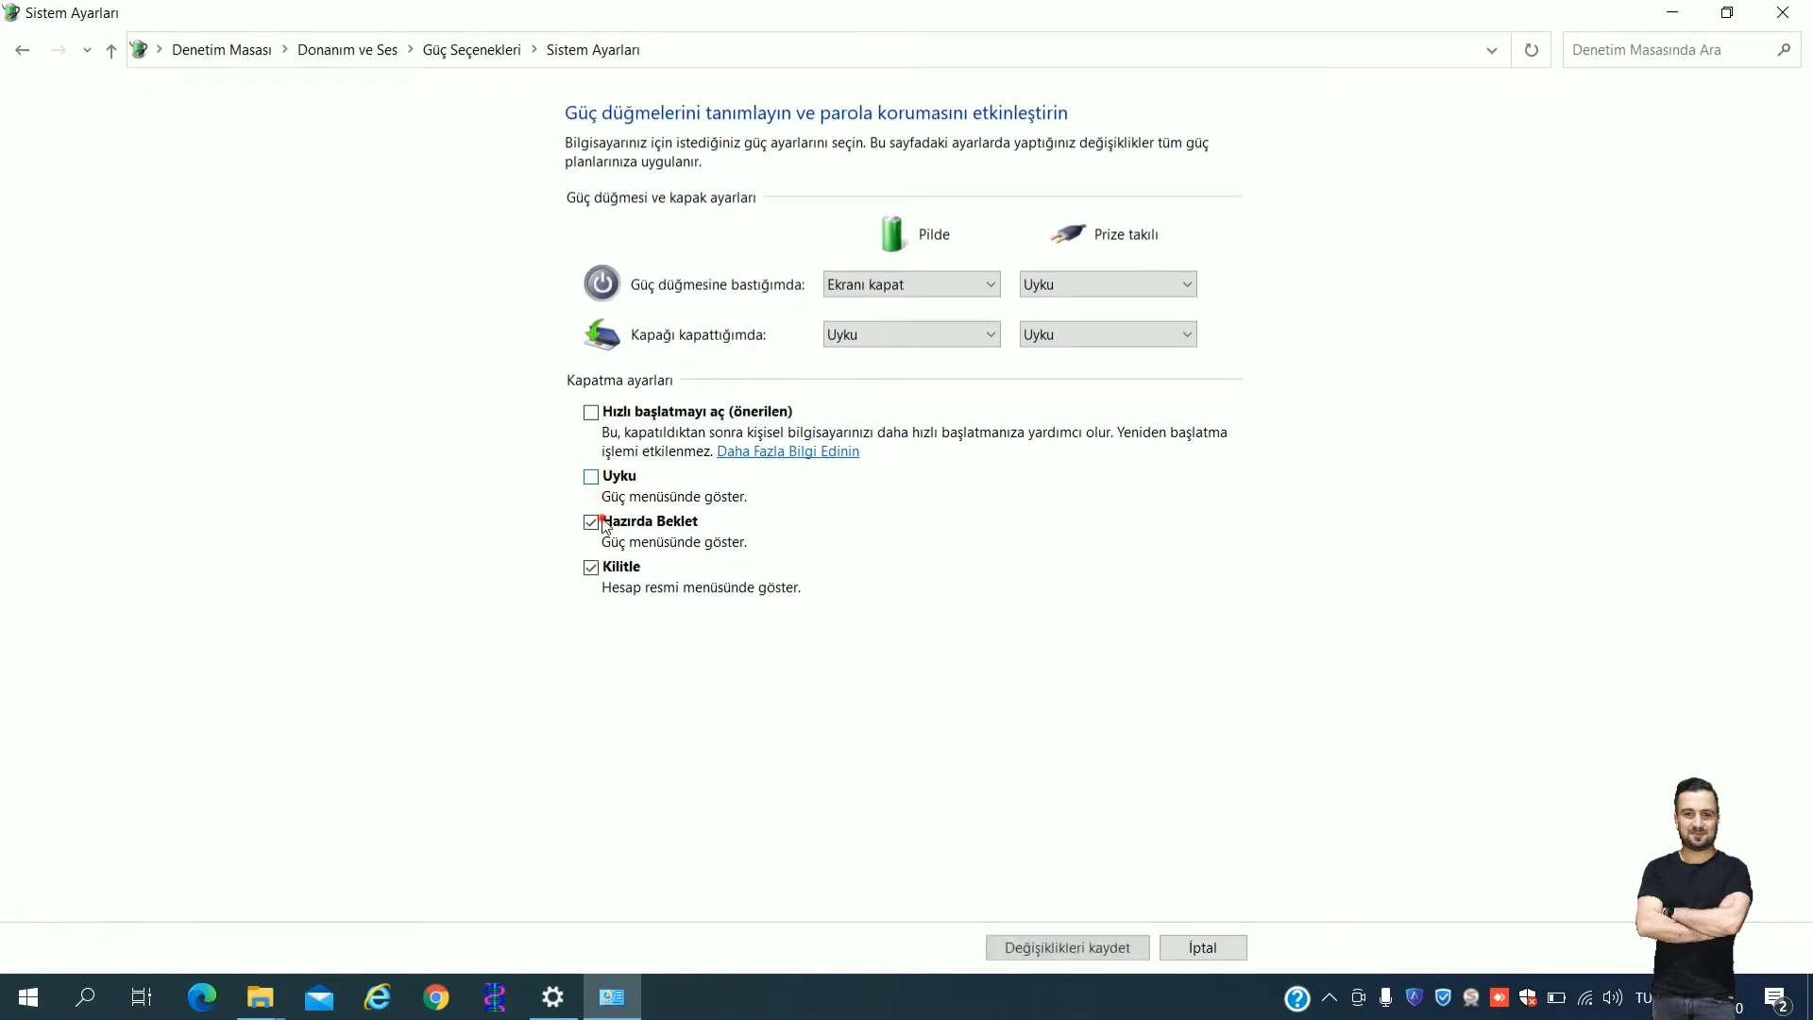
pyautogui.click(1093, 945)
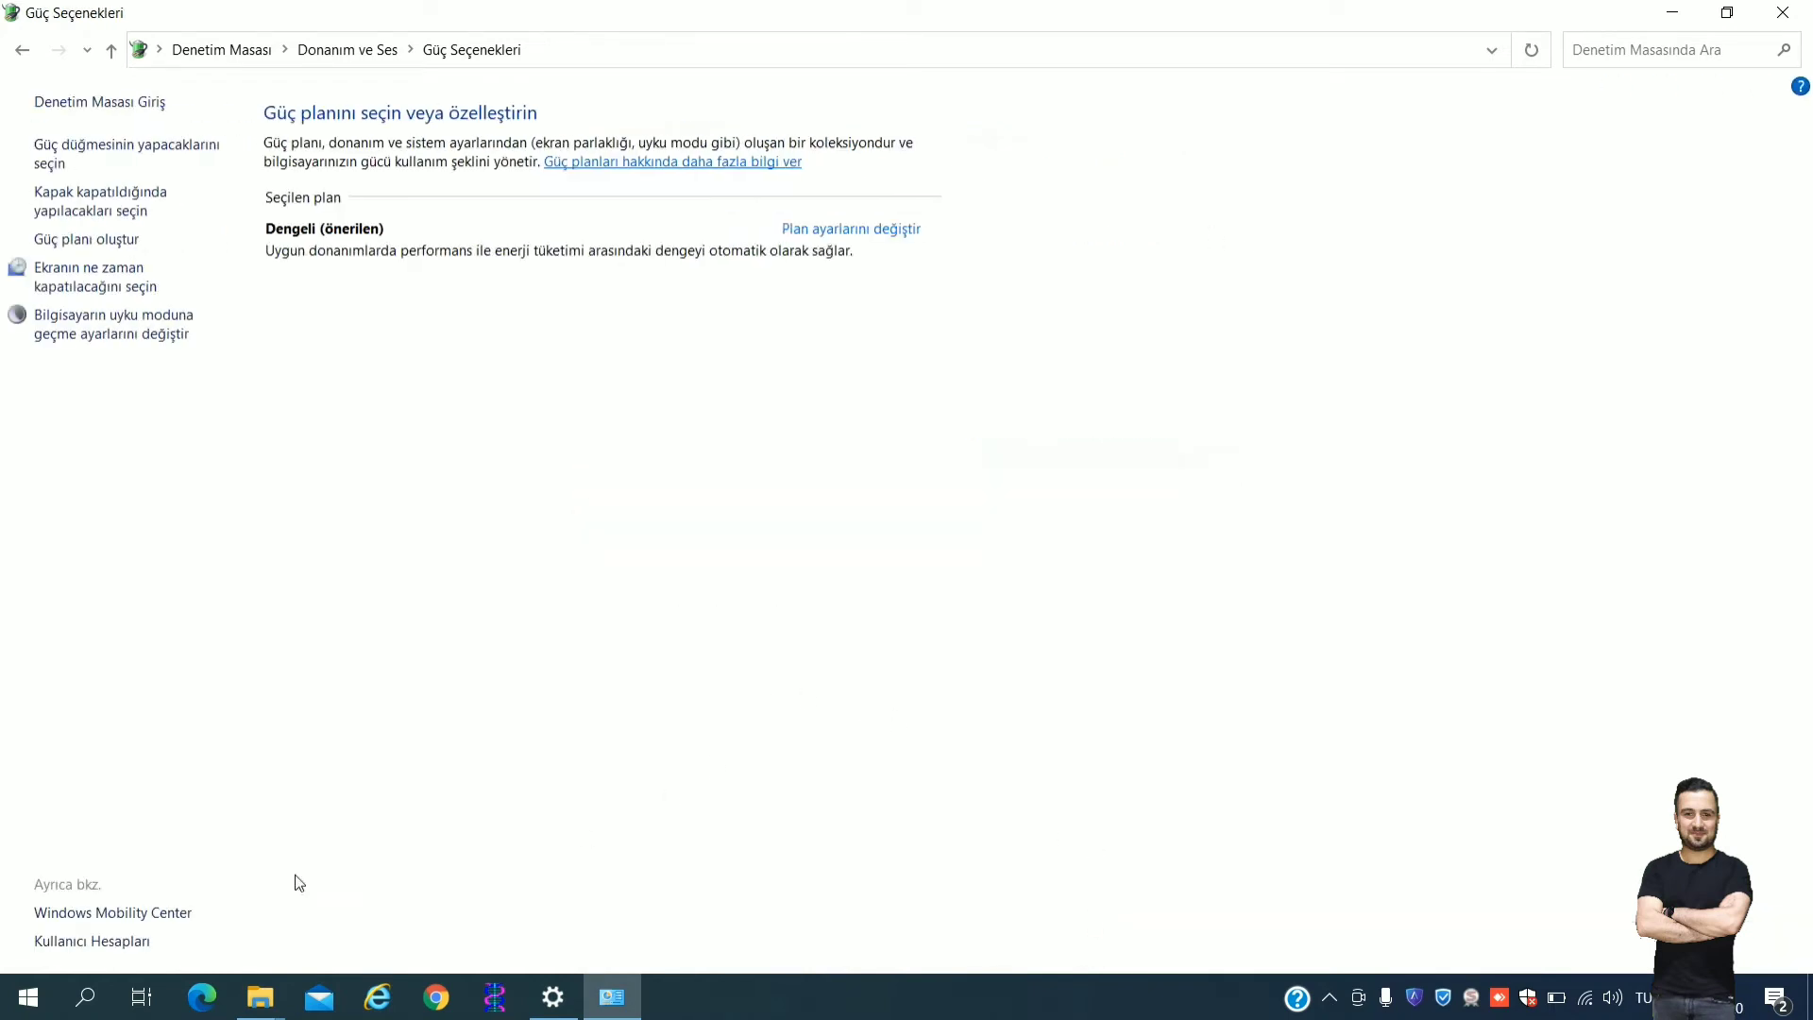
# - Search for CMD and start Command Prompt (Komut İstemi) as administrator
pyautogui.click(41, 974)
pyautogui.write('CMD')
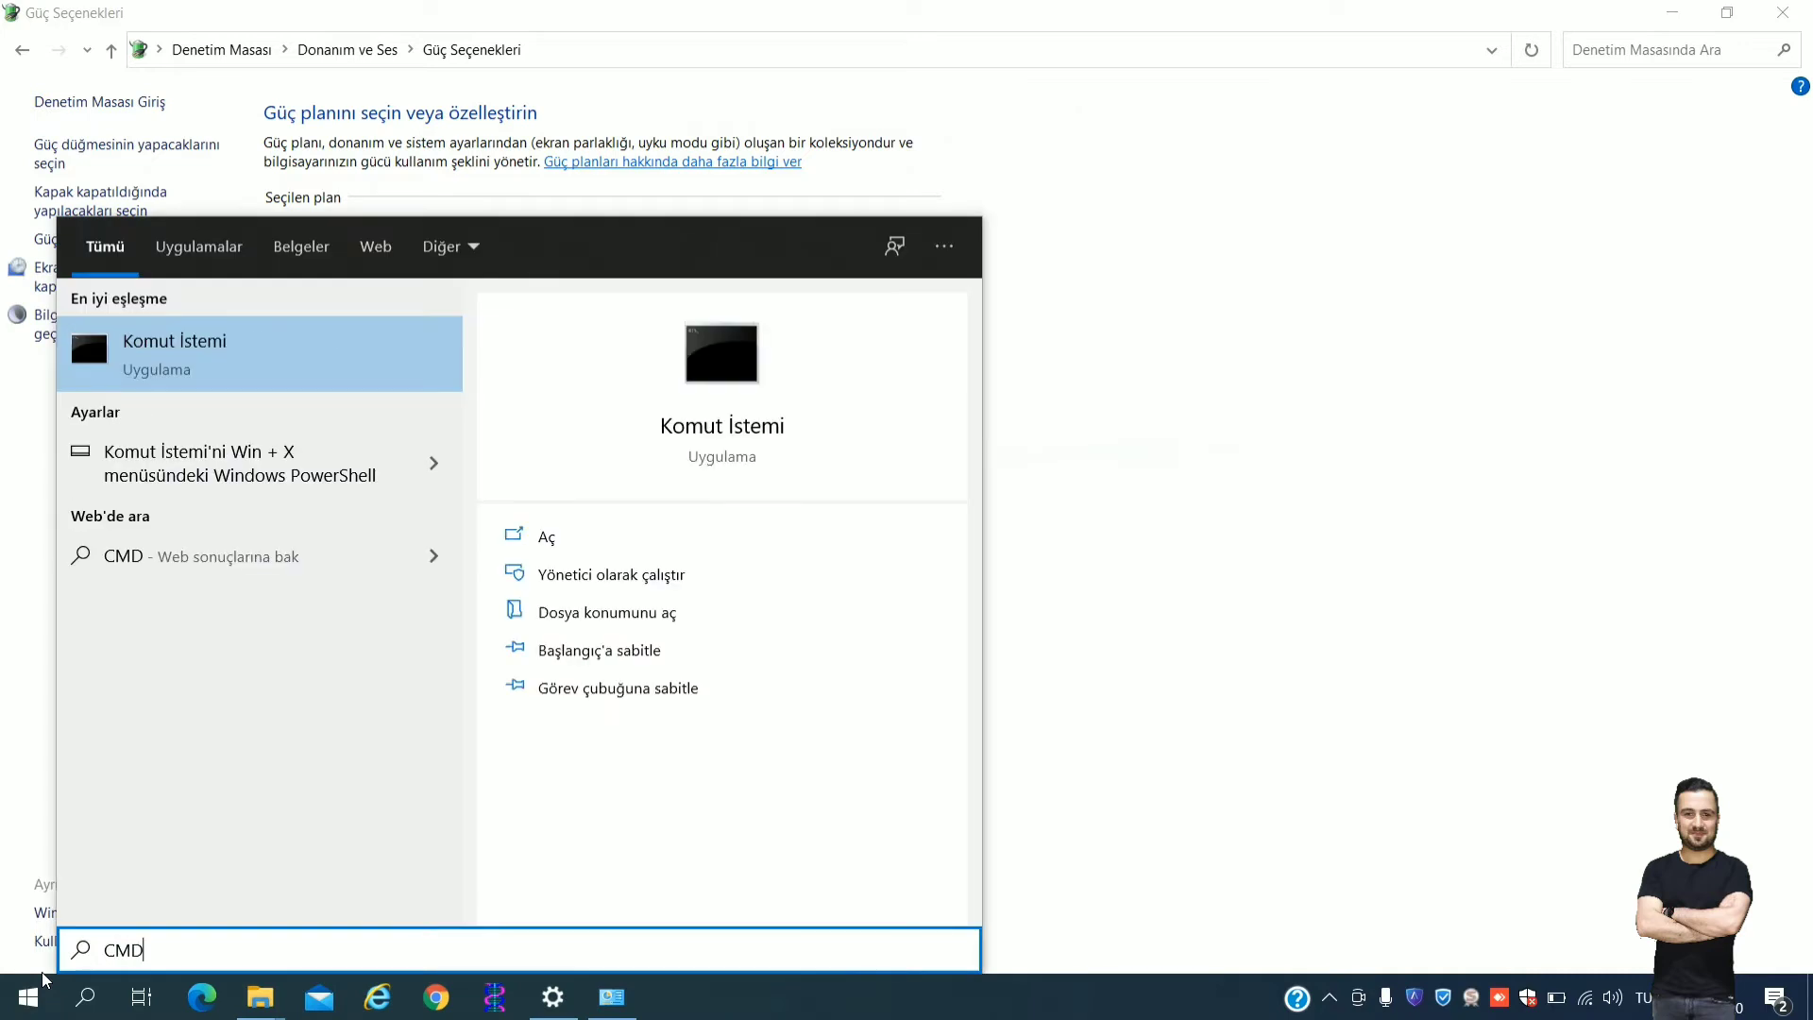
pyautogui.rightClick(248, 357)
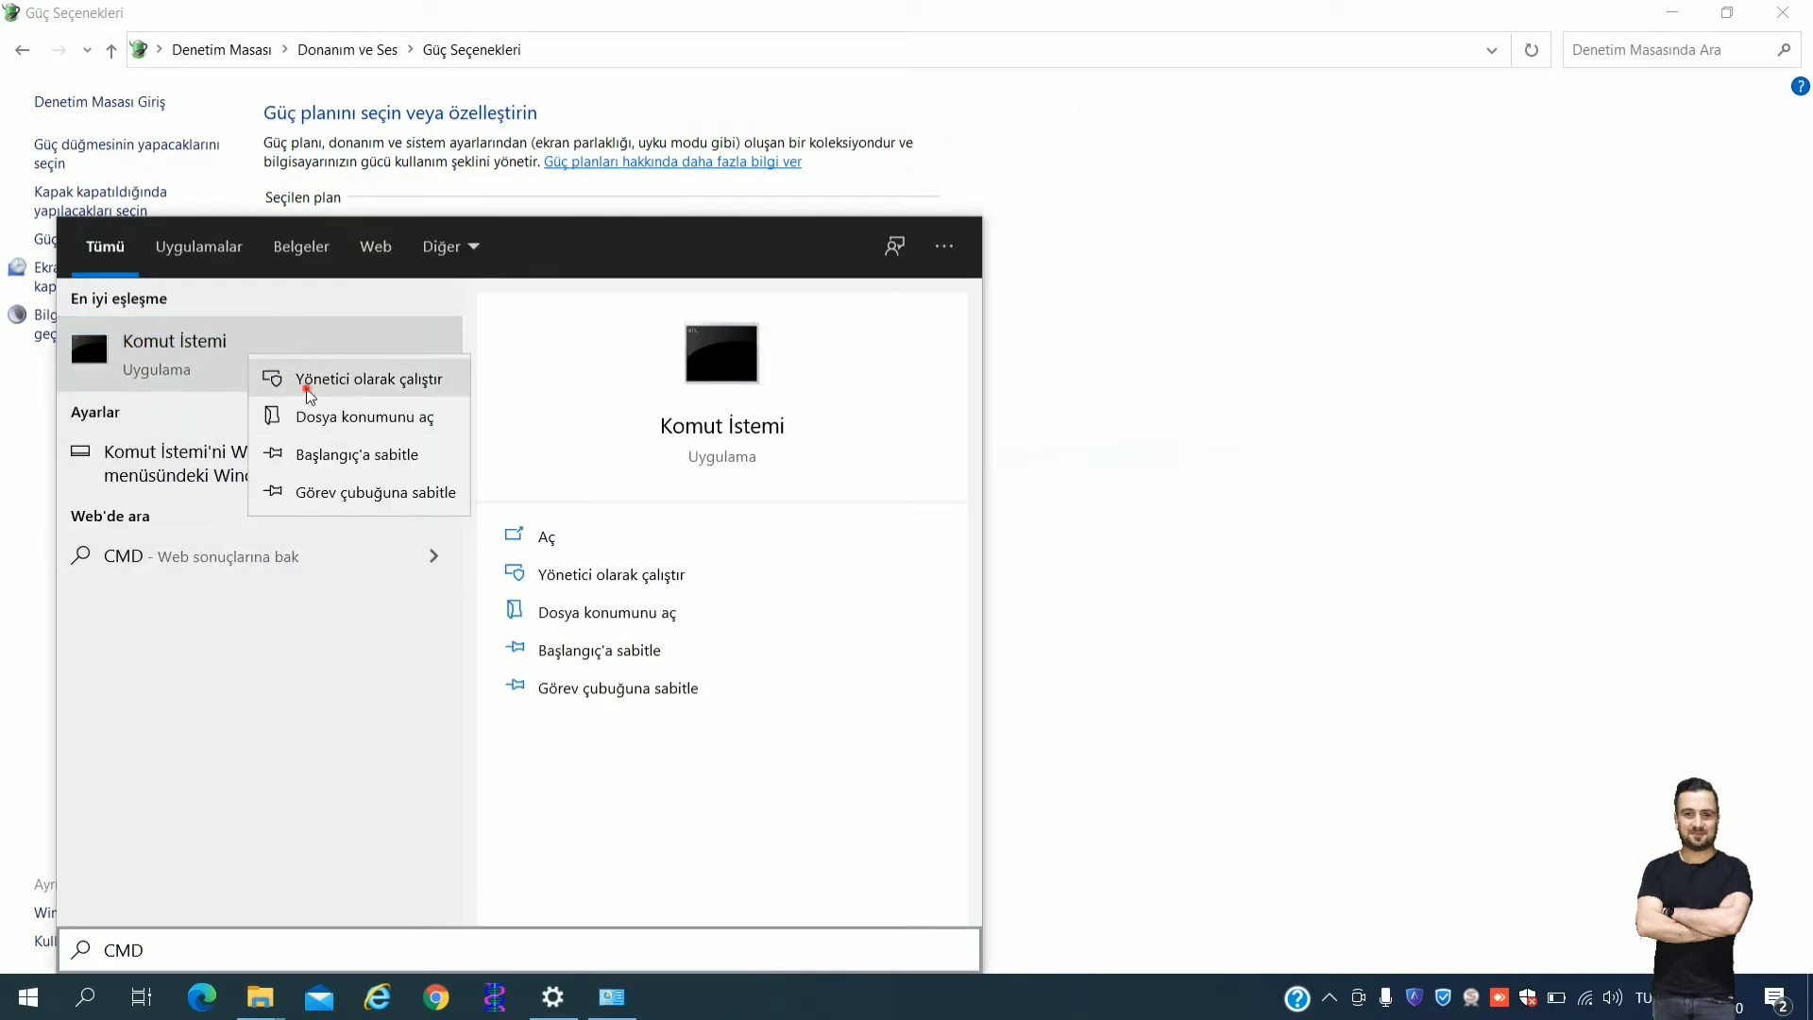
pyautogui.click(307, 389)
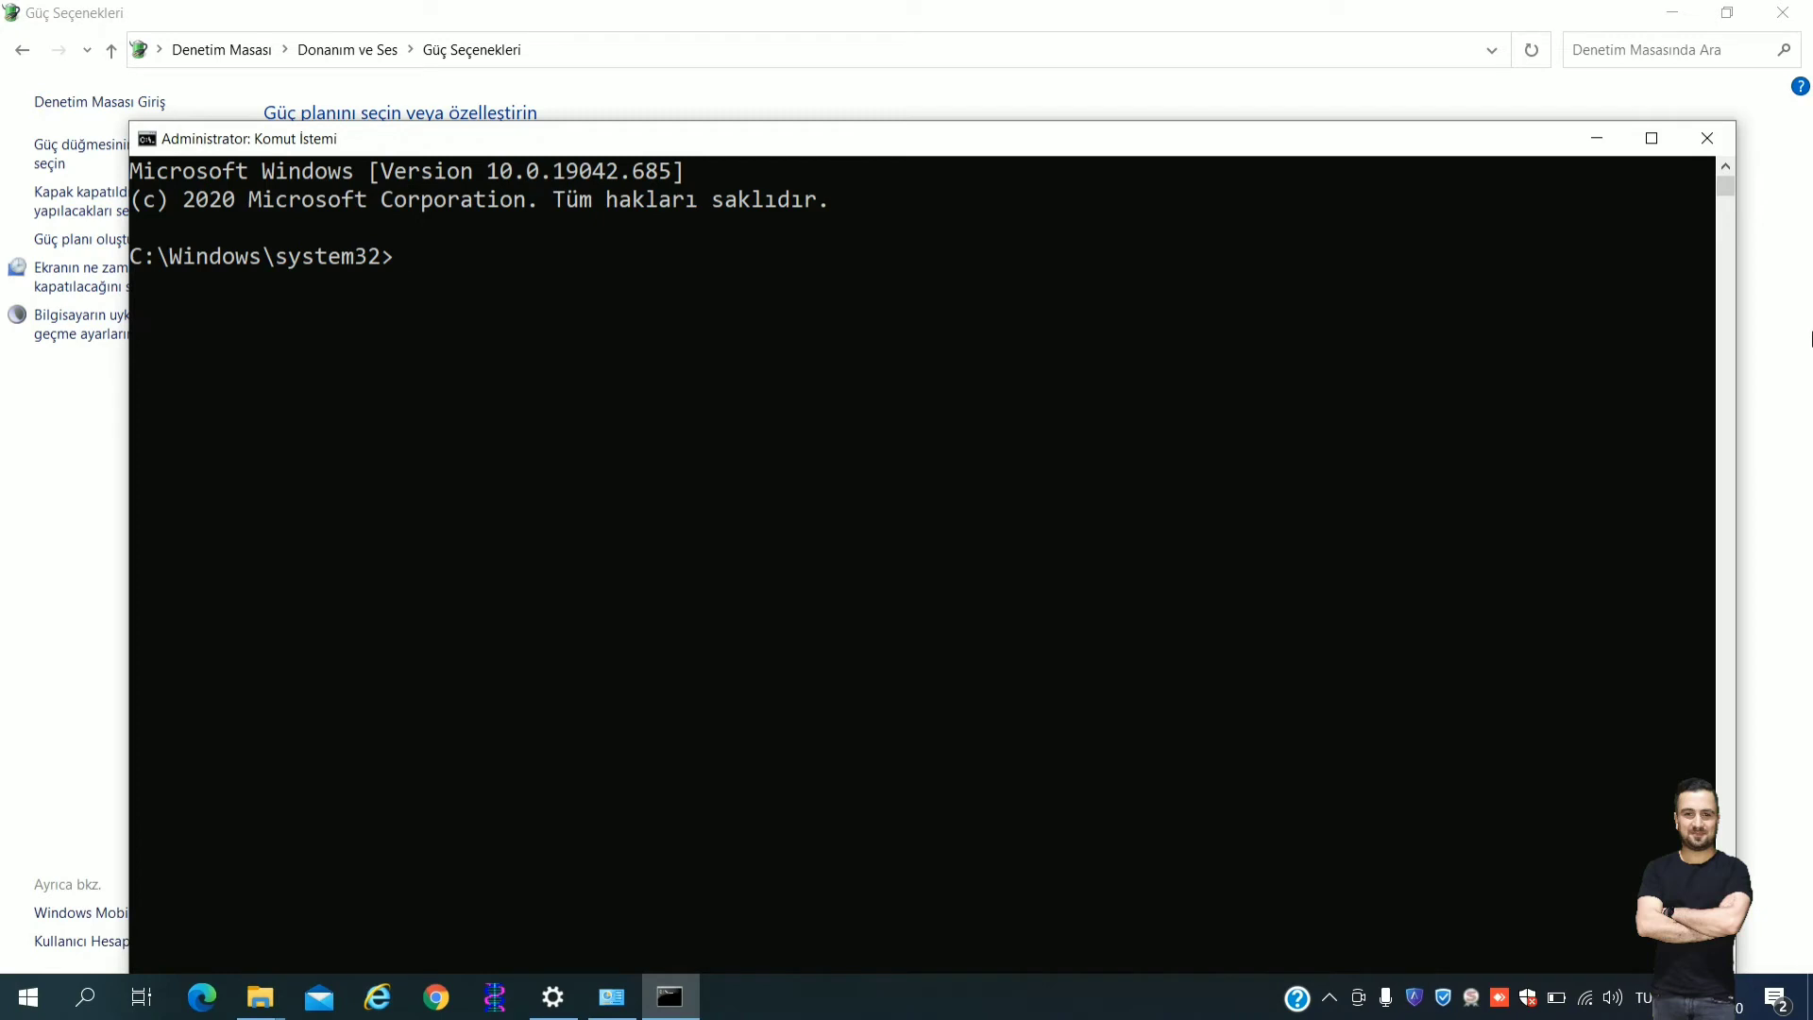
# - Disable hibernation by running the command powercfg -h off
pyautogui.write('POWER')
pyautogui.press('BackSpace')
pyautogui.press('BackSpace')
pyautogui.press('BackSpace')
pyautogui.press('BackSpace')
pyautogui.press('BackSpace')
pyautogui.write('powercfg -h off')
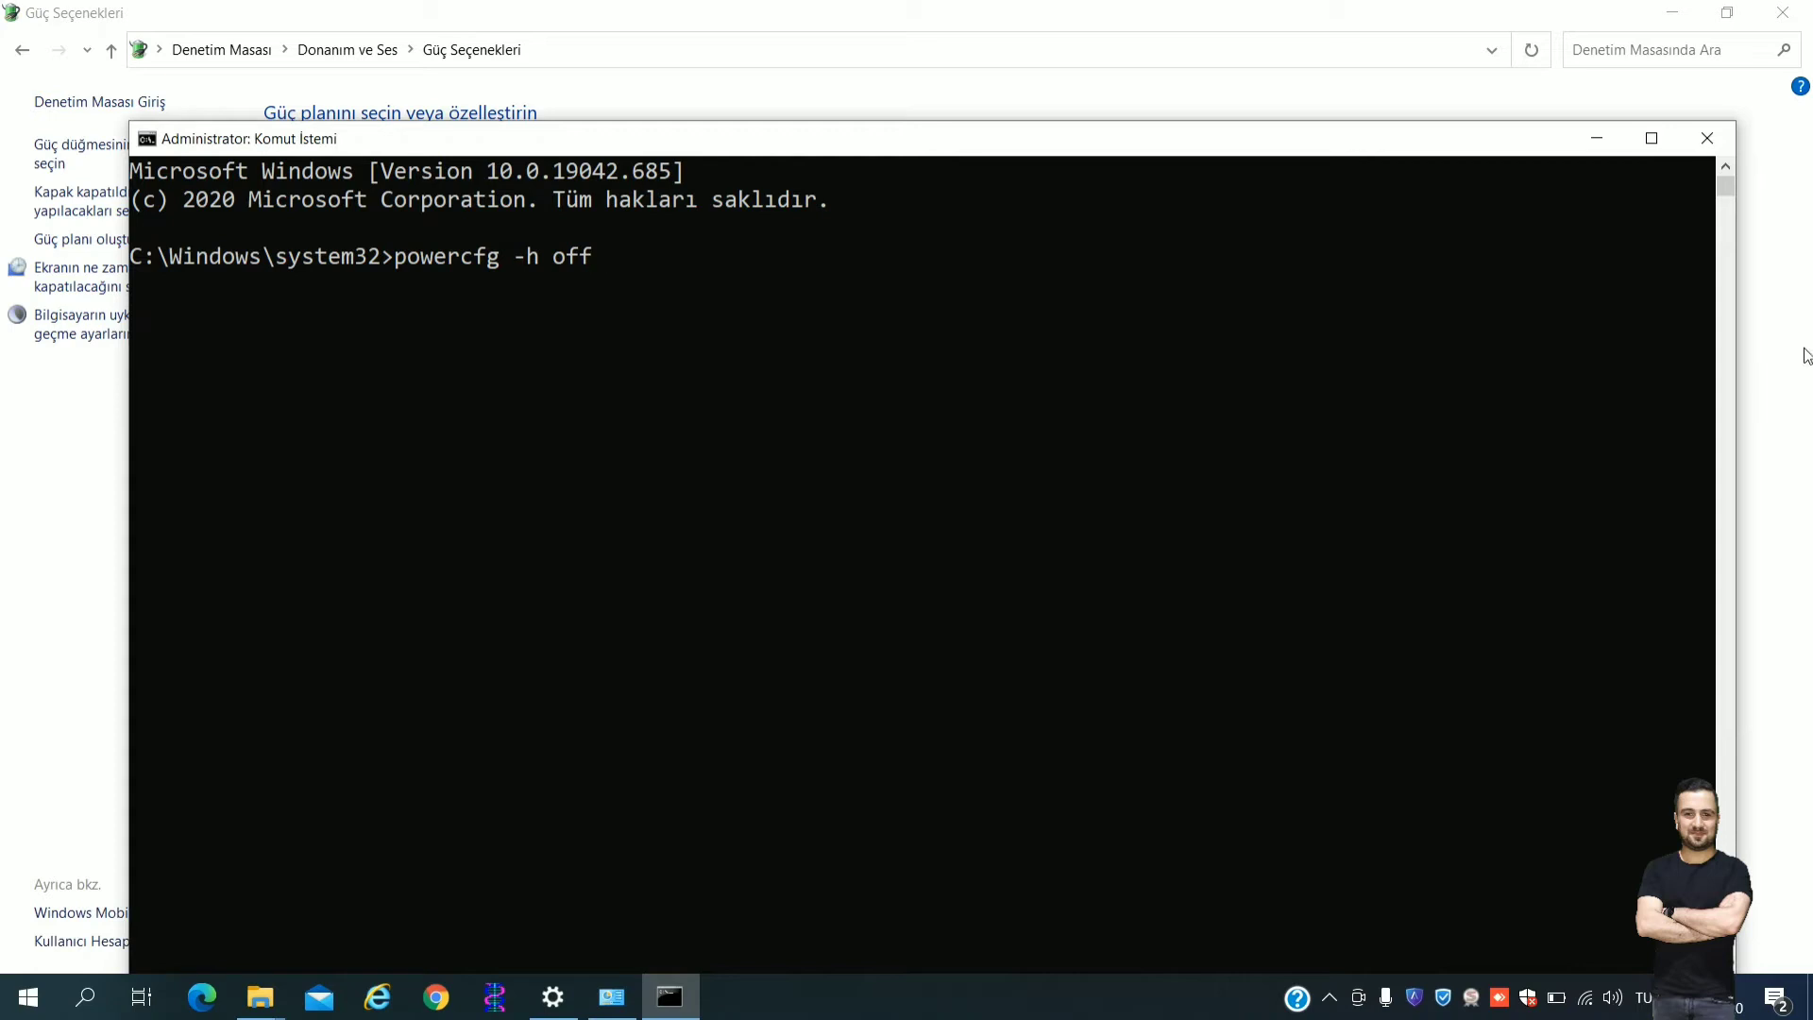
pyautogui.press('Return')
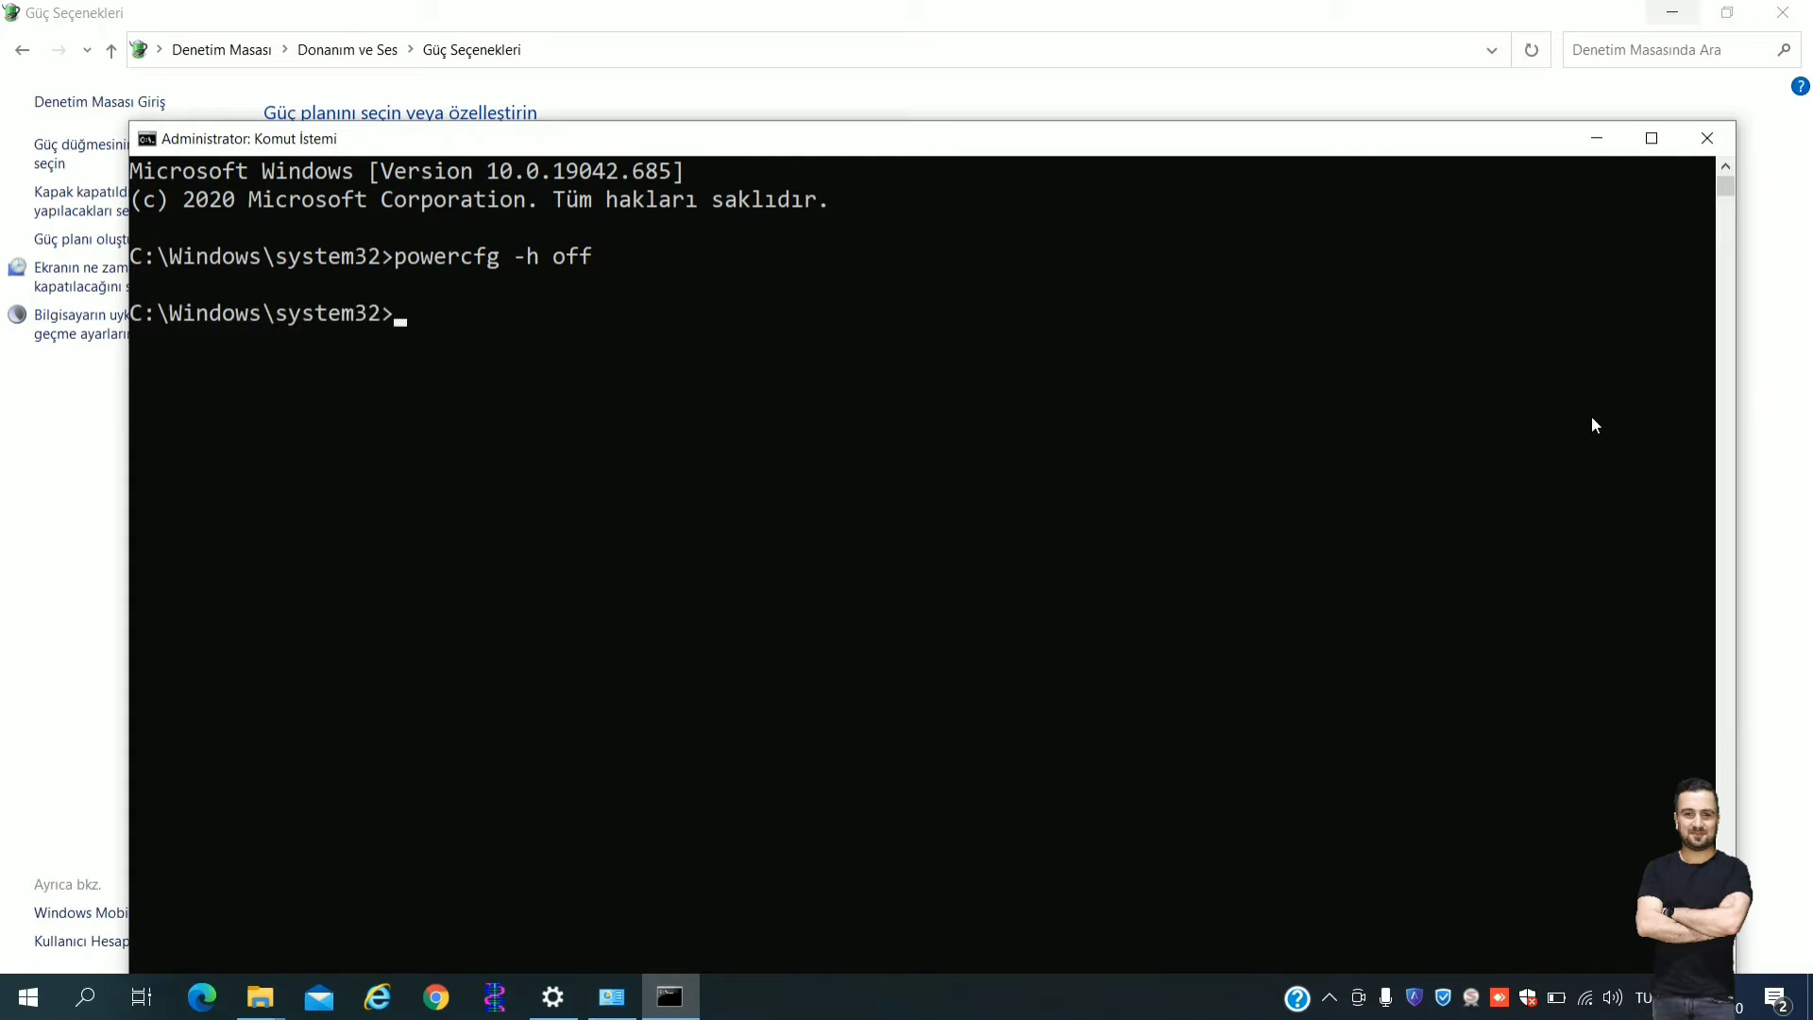
# - Bring up the drive C folder window in File Explorer and select pagefile.sys to check its size, leaving its name unedited
pyautogui.click(261, 997)
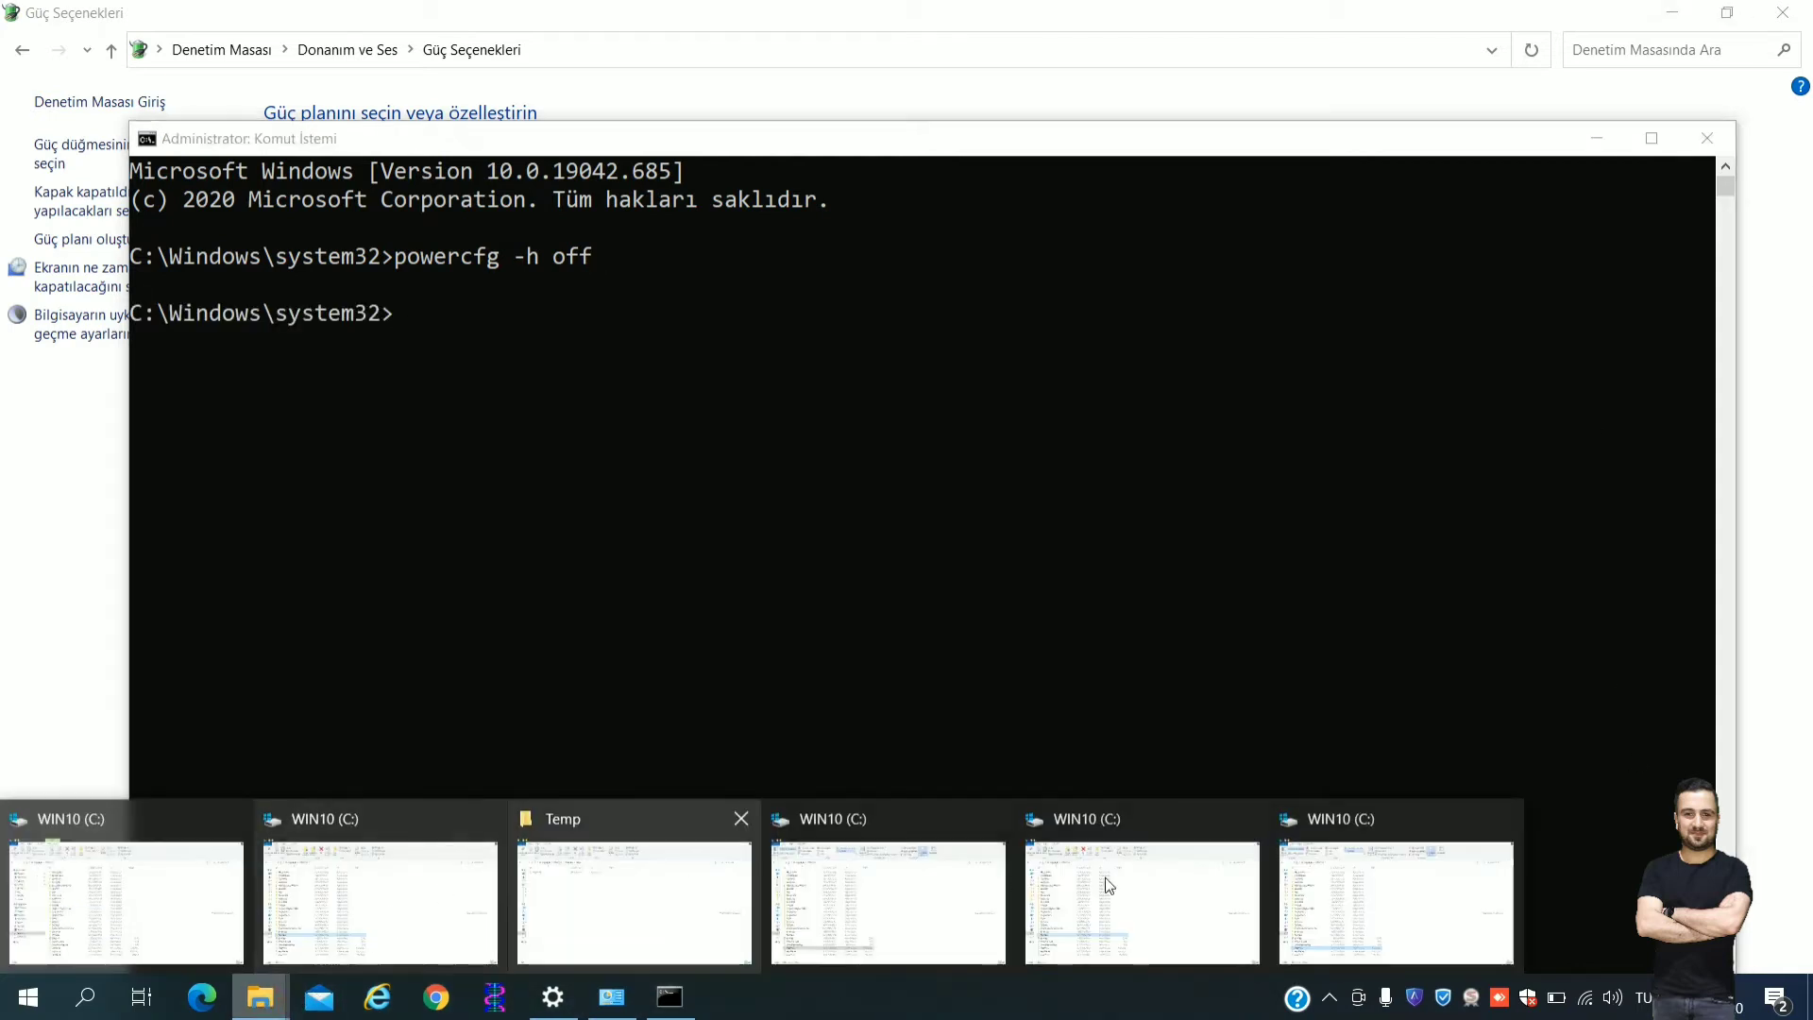
pyautogui.click(1360, 892)
pyautogui.click(254, 848)
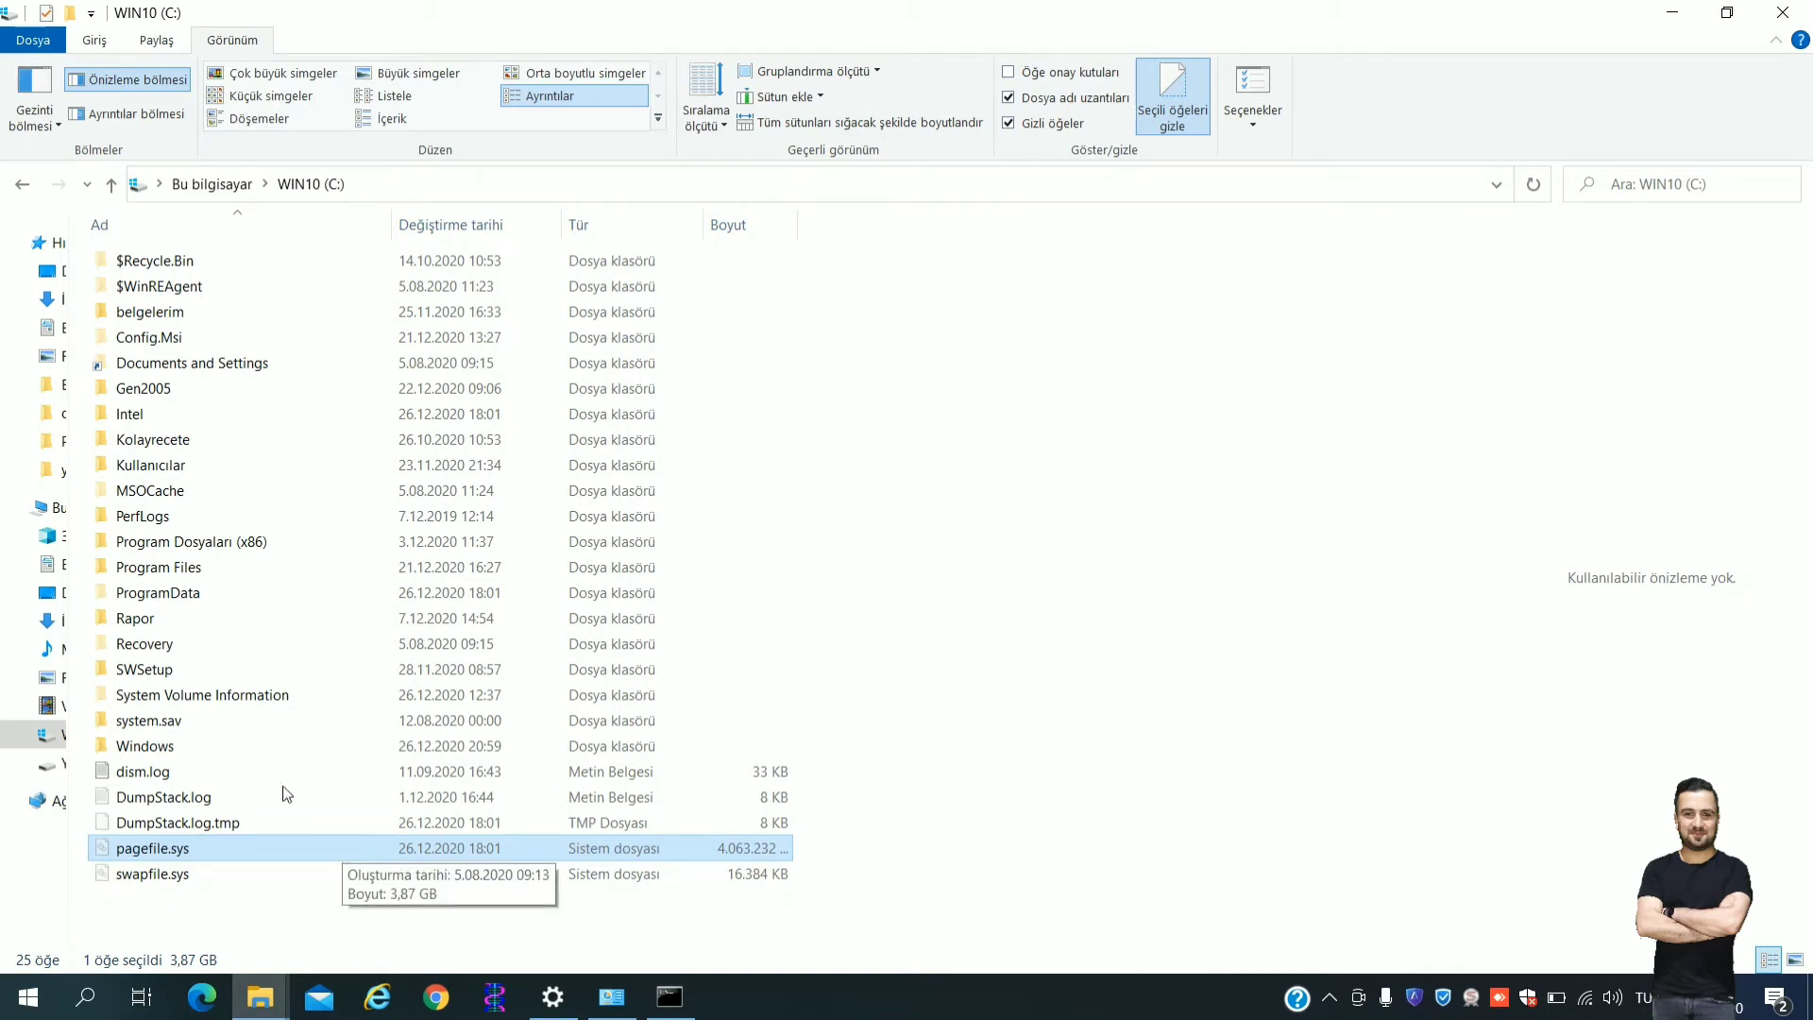
pyautogui.click(180, 852)
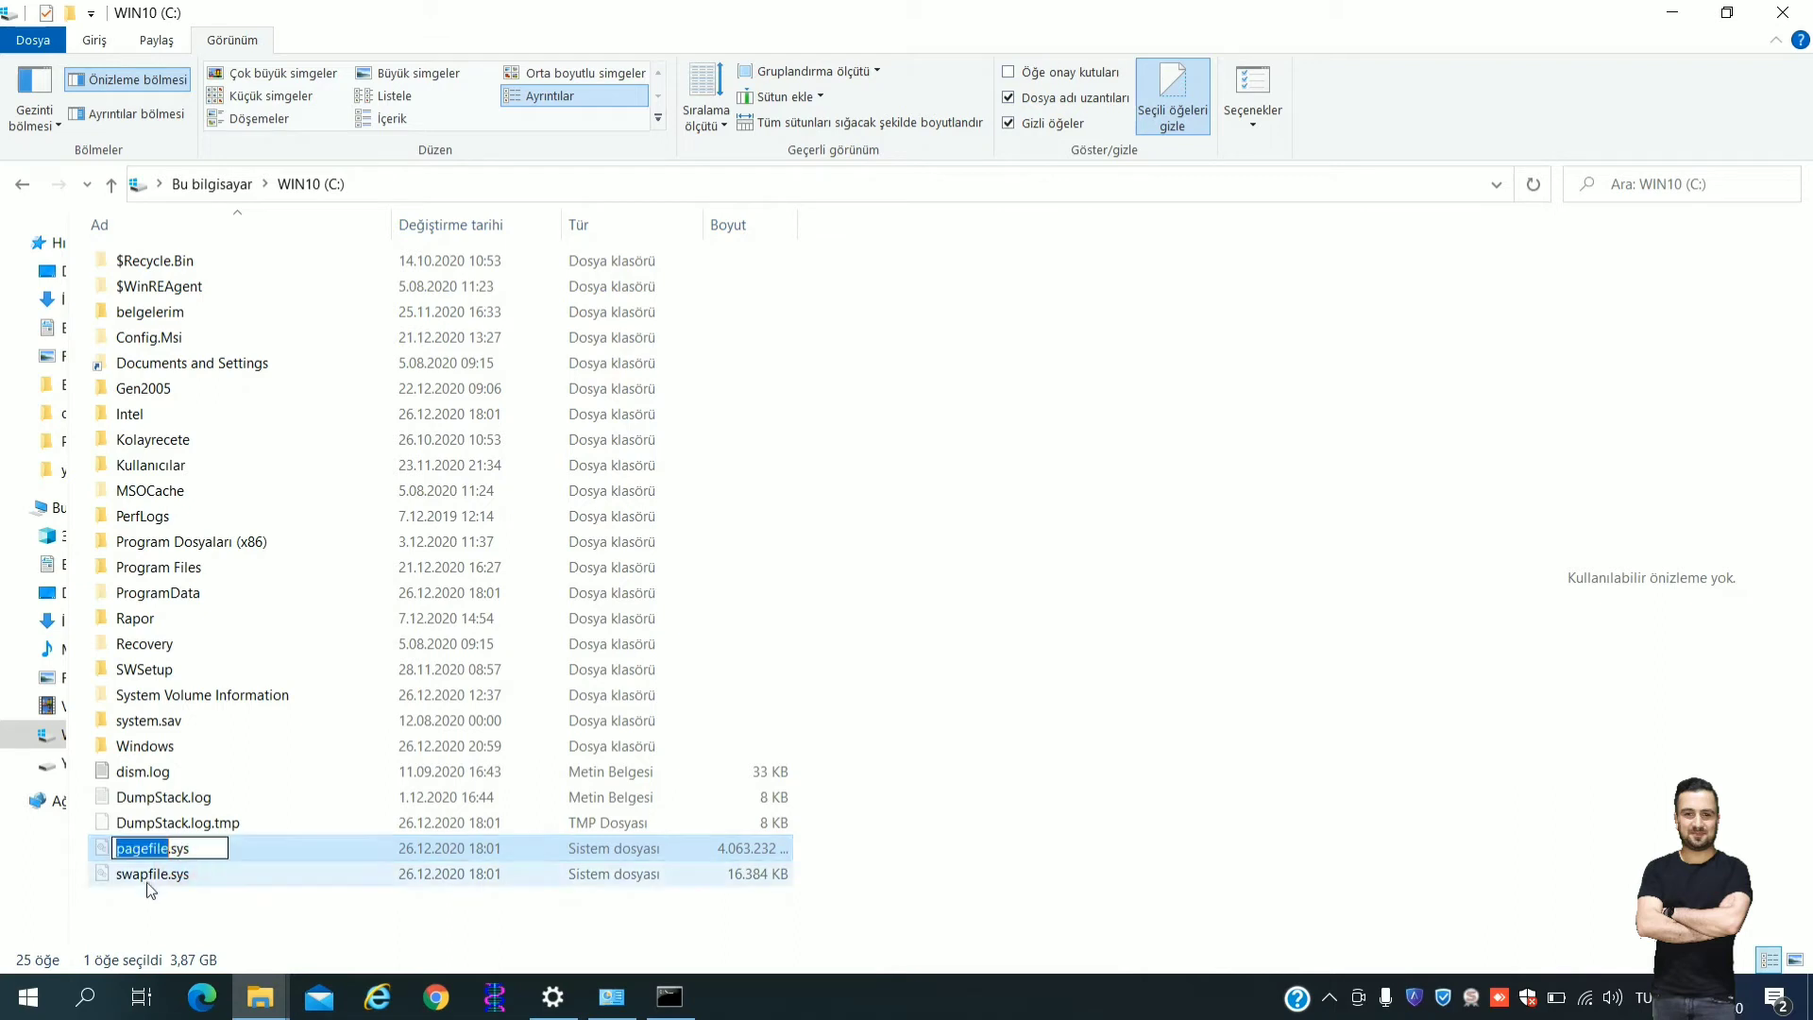
pyautogui.press('Escape')
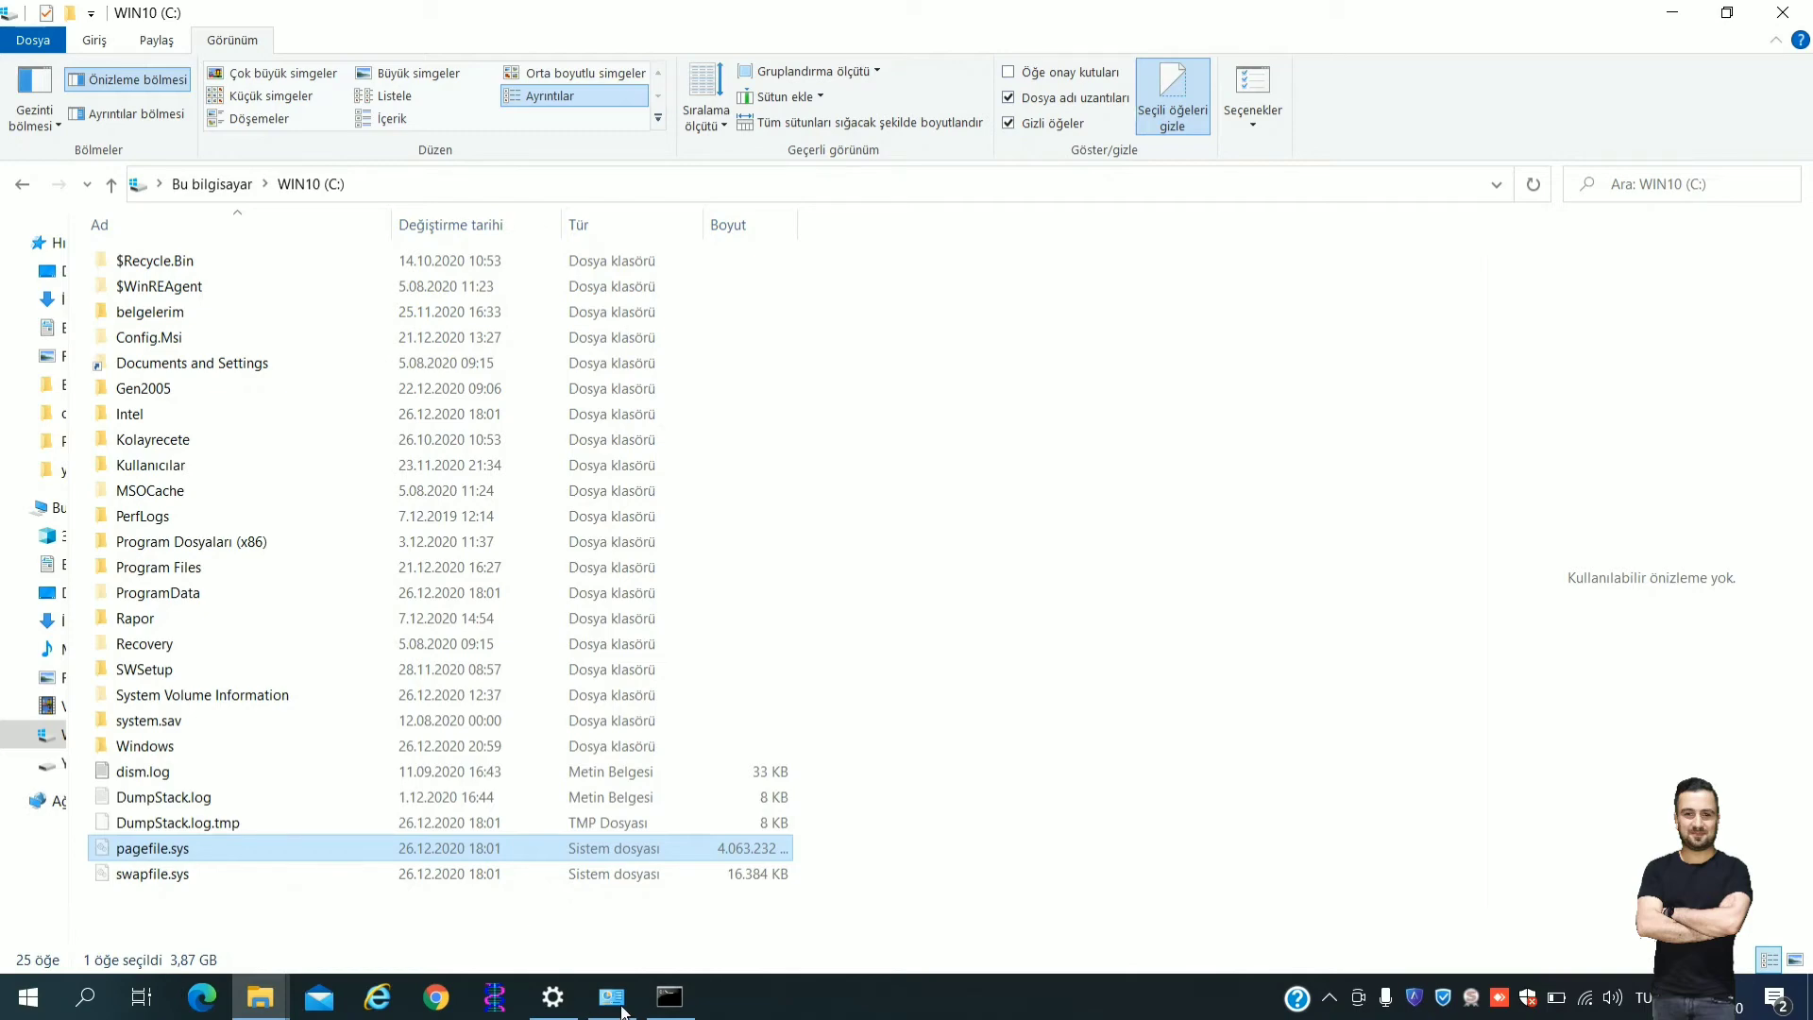
# - Minimize the open settings windows and open the advanced system settings through the properties of This PC (Bu bilgisayar)
pyautogui.click(567, 1009)
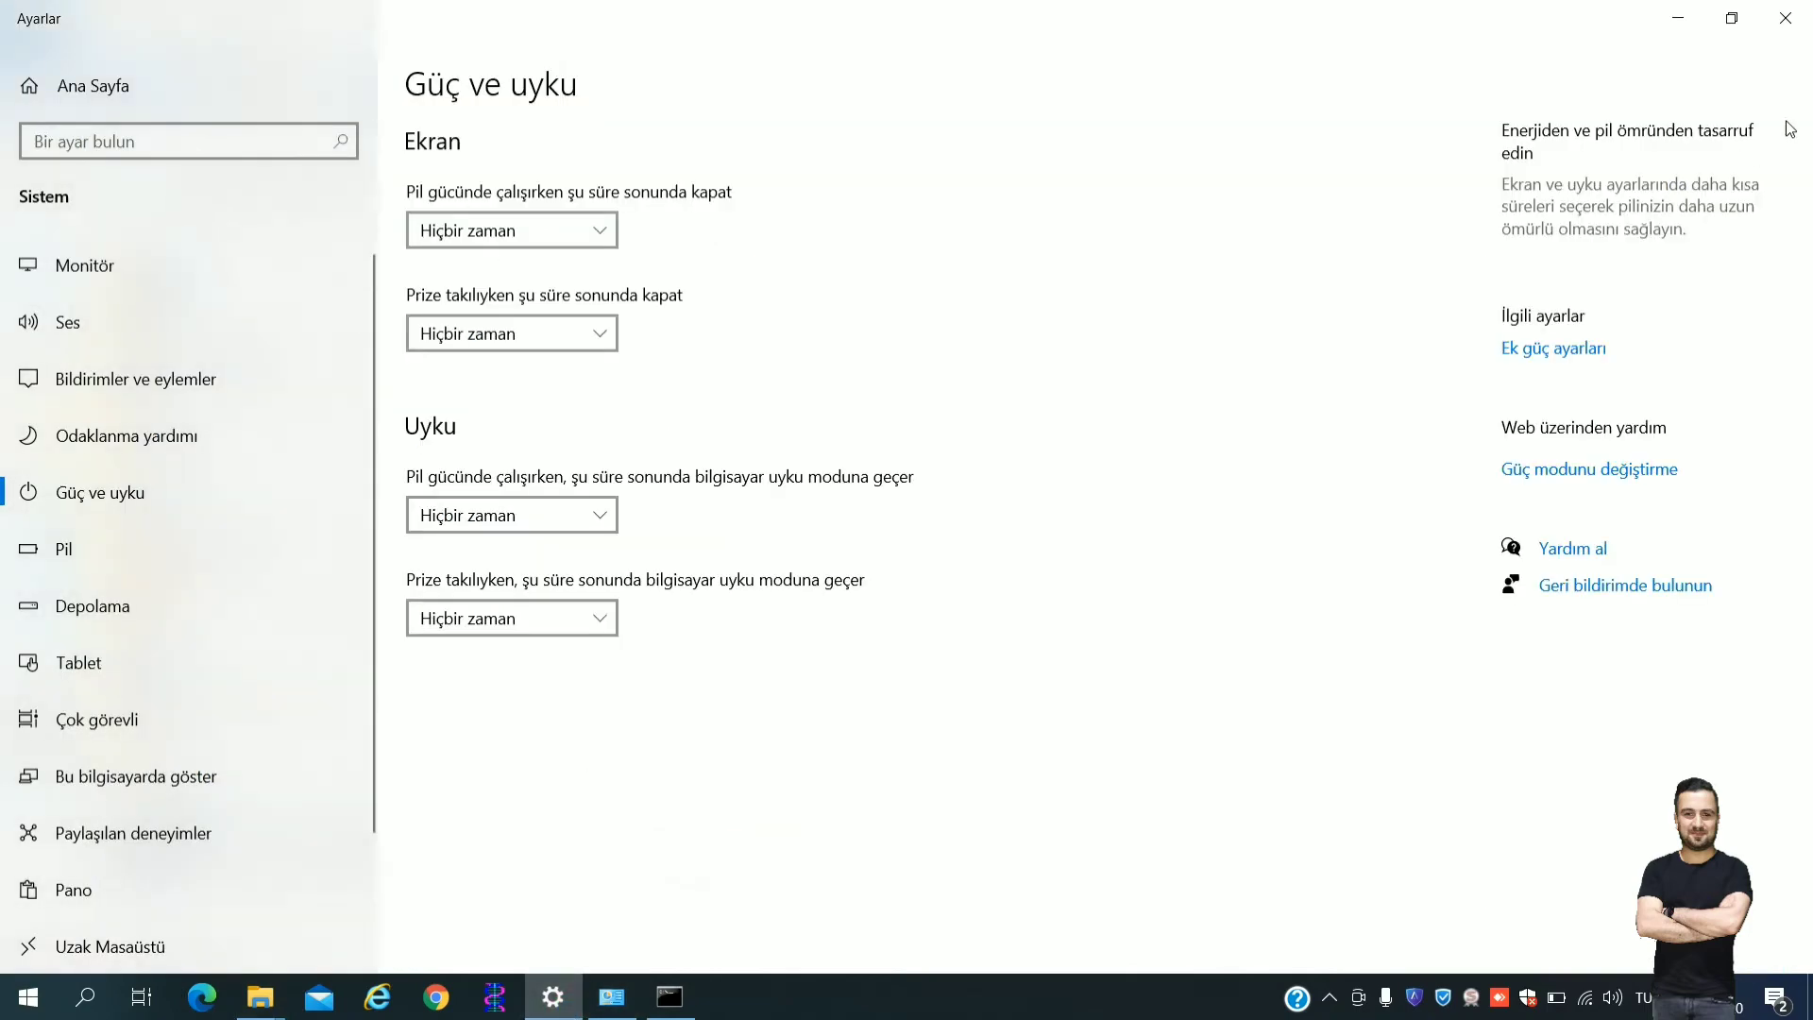
pyautogui.click(1678, 18)
pyautogui.click(1678, 18)
pyautogui.click(1670, 13)
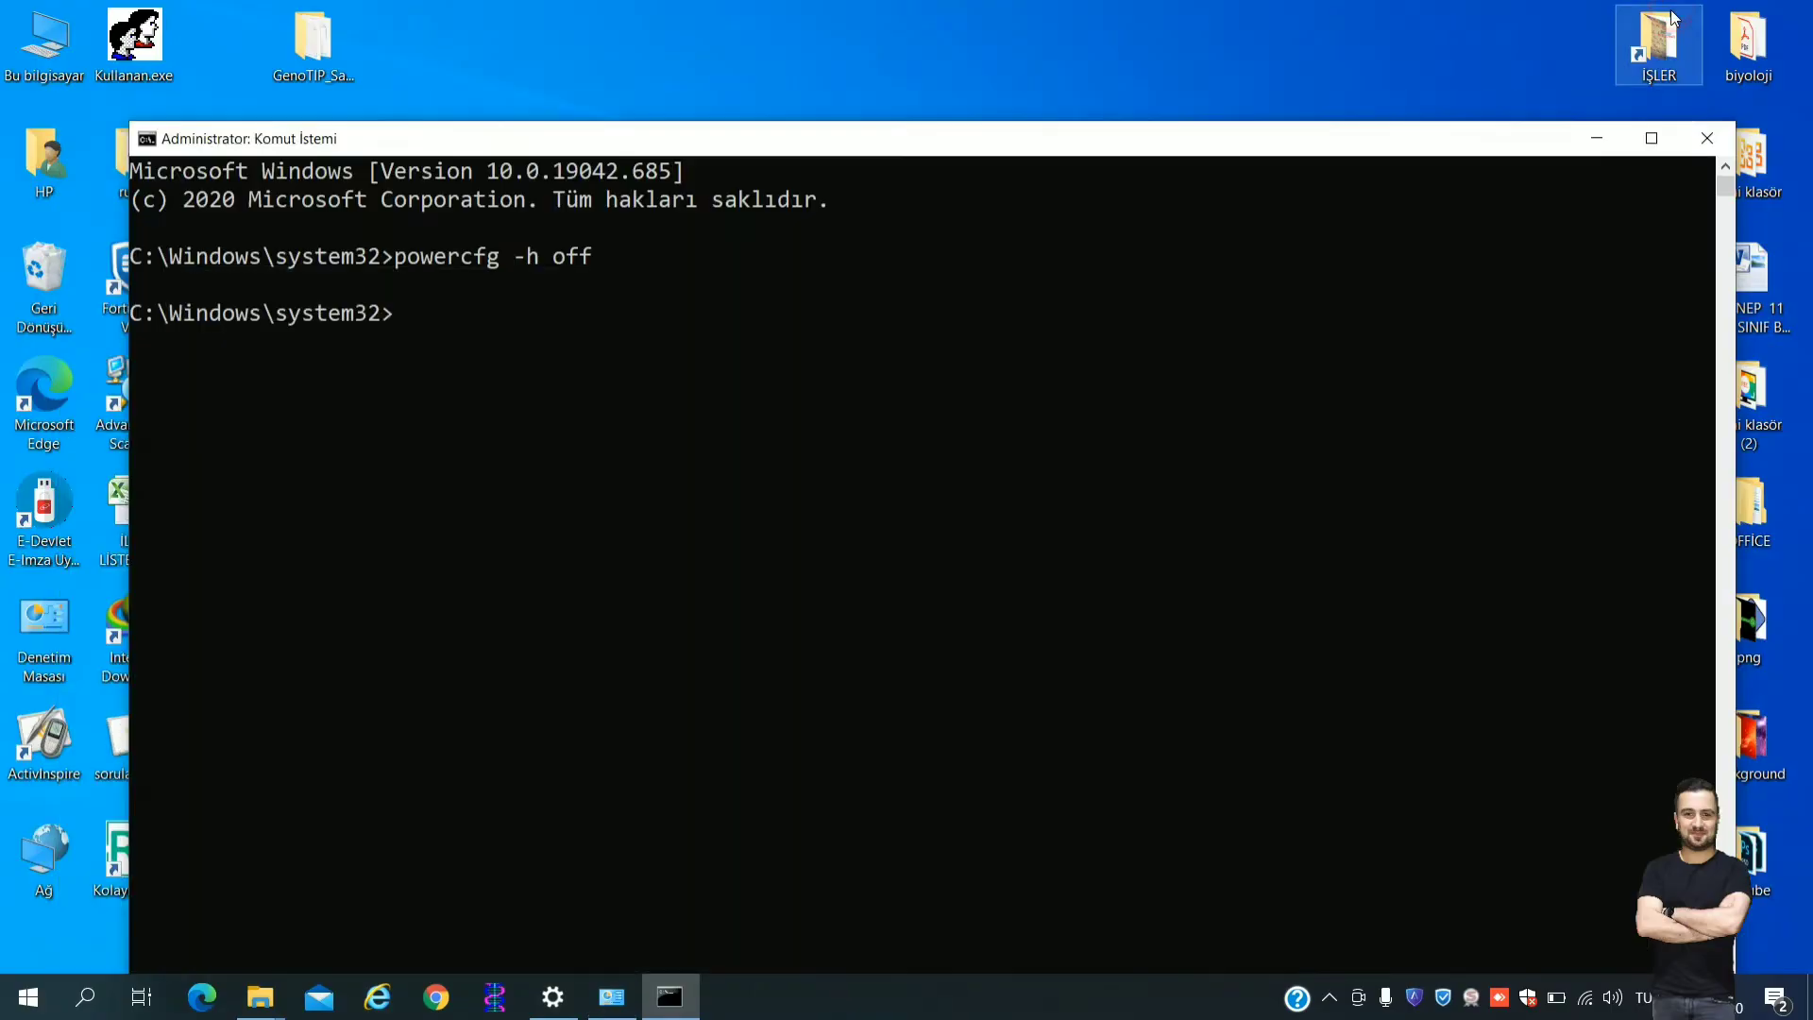
pyautogui.rightClick(31, 47)
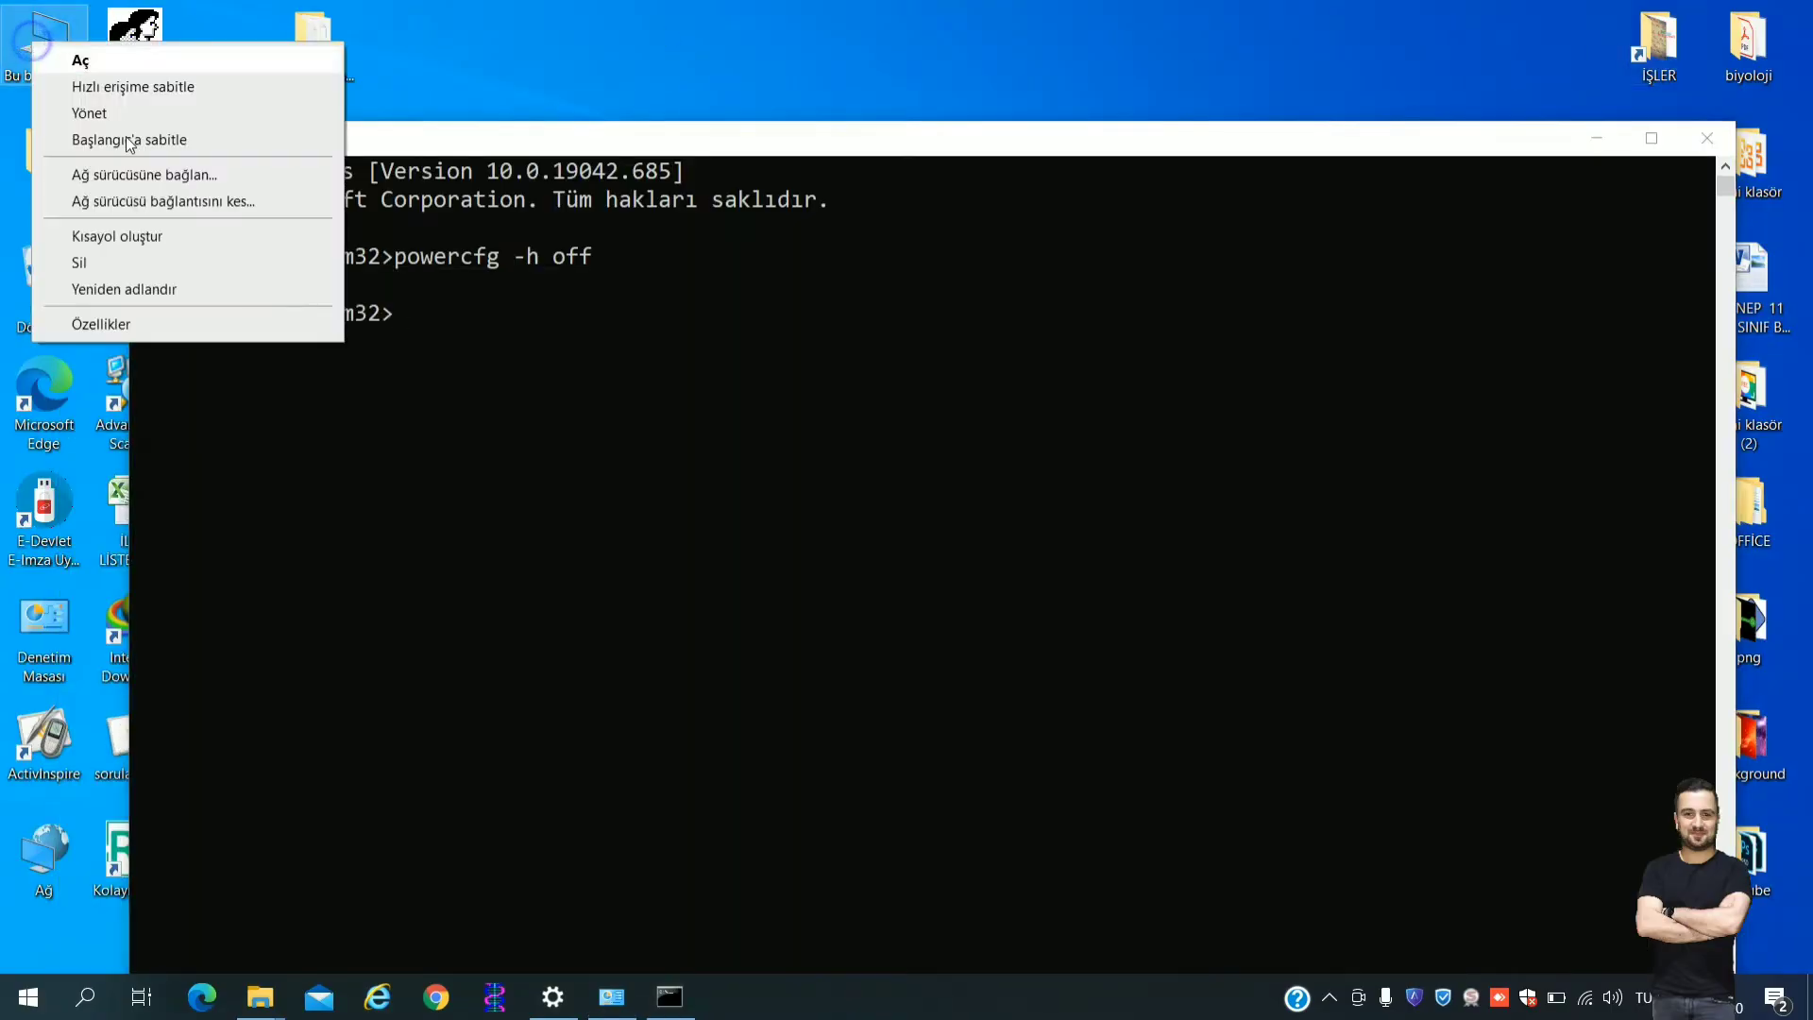
pyautogui.click(123, 325)
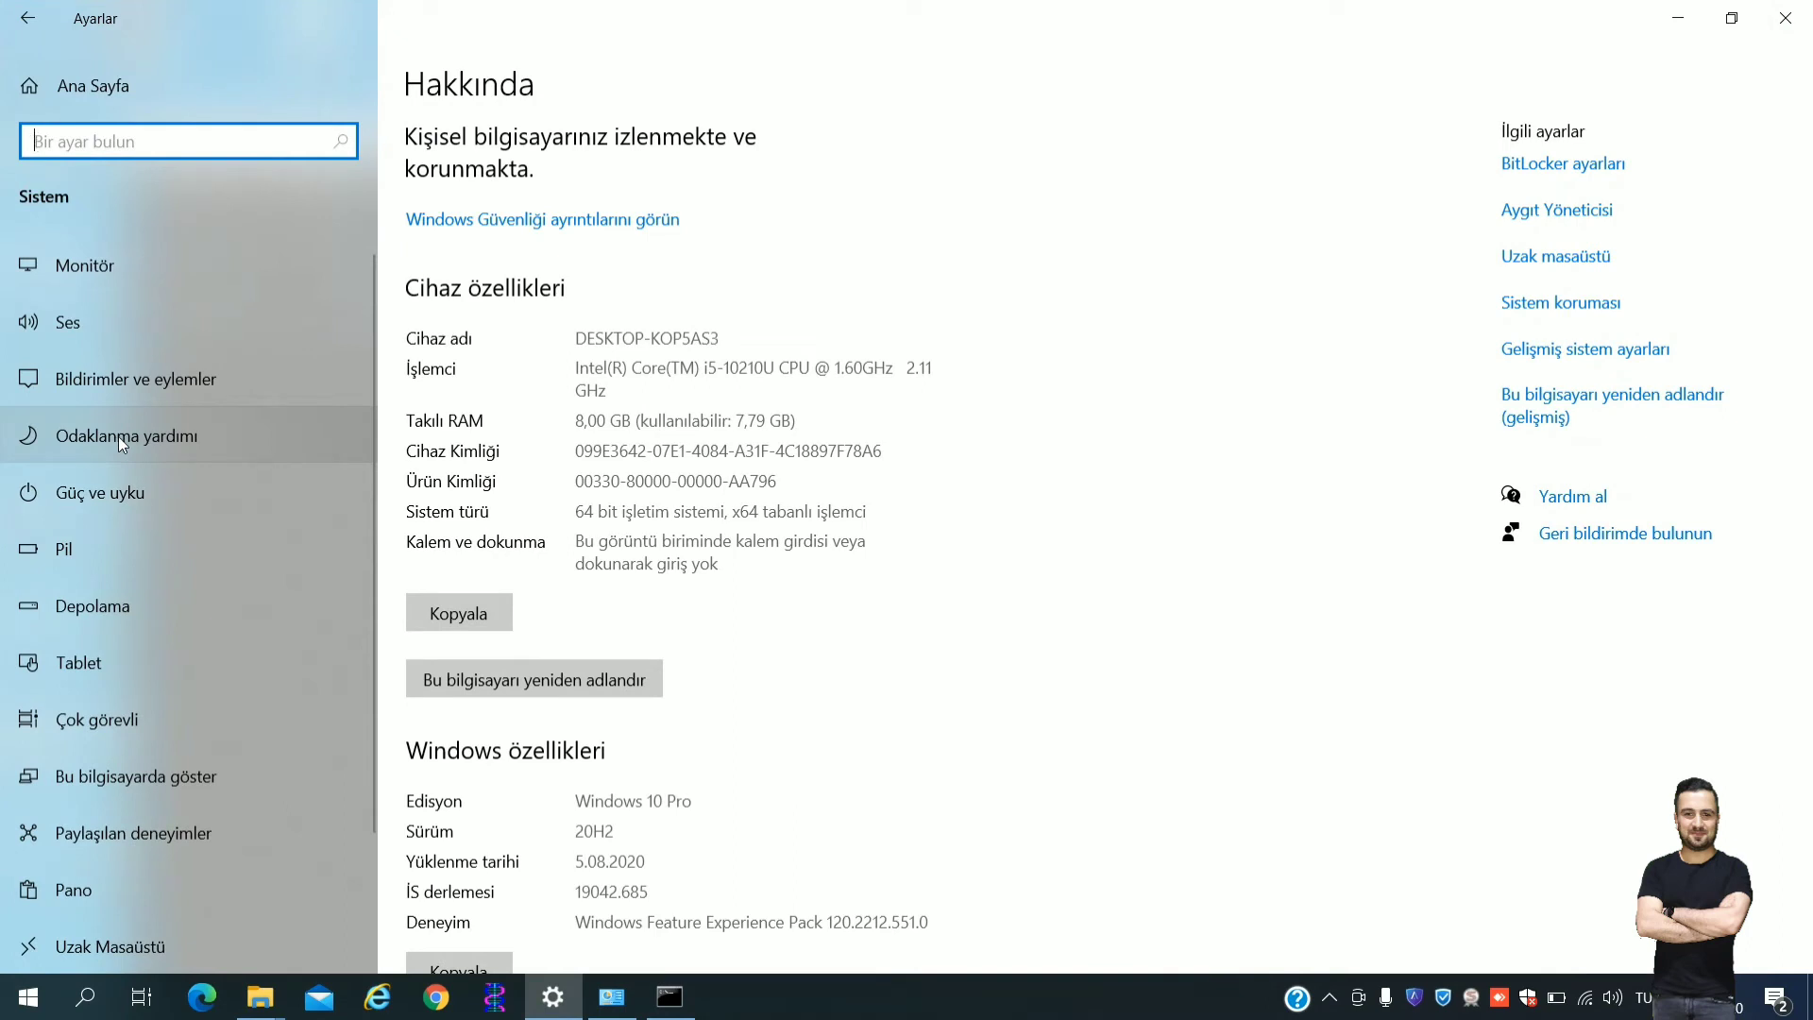
pyautogui.click(1574, 362)
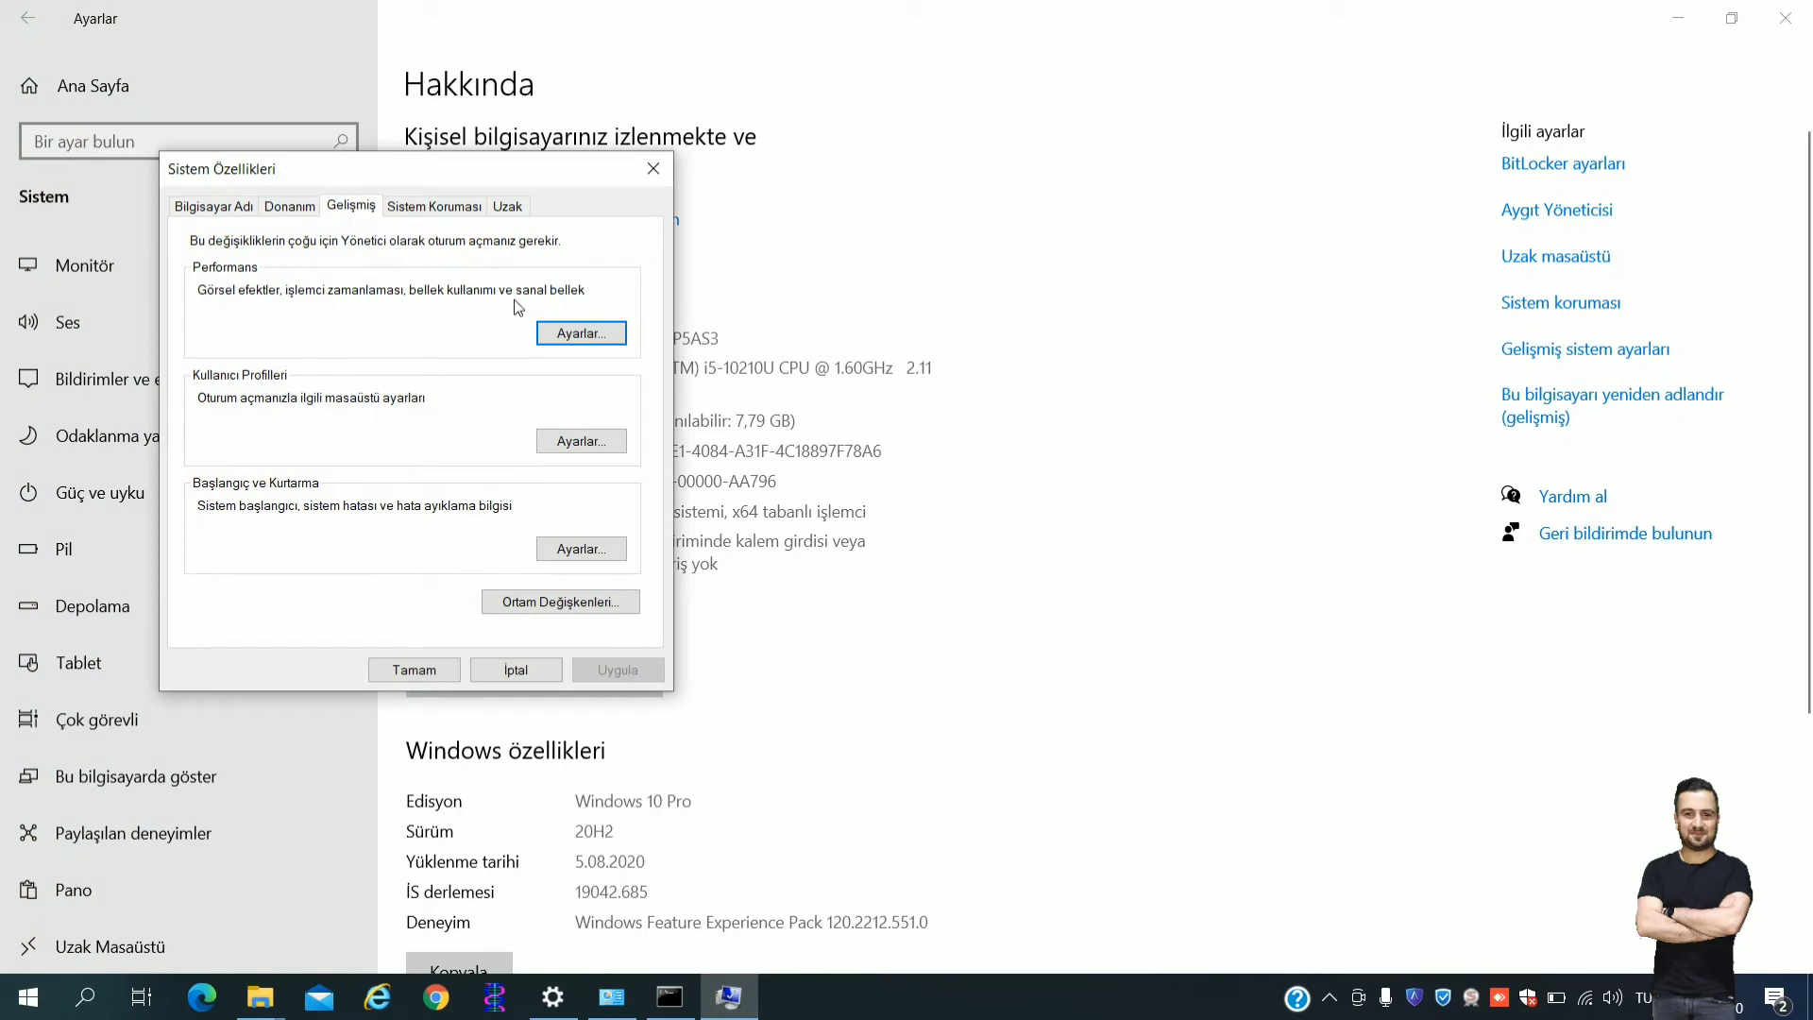
# - Open the virtual memory settings from the advanced performance options
pyautogui.click(592, 342)
pyautogui.click(322, 276)
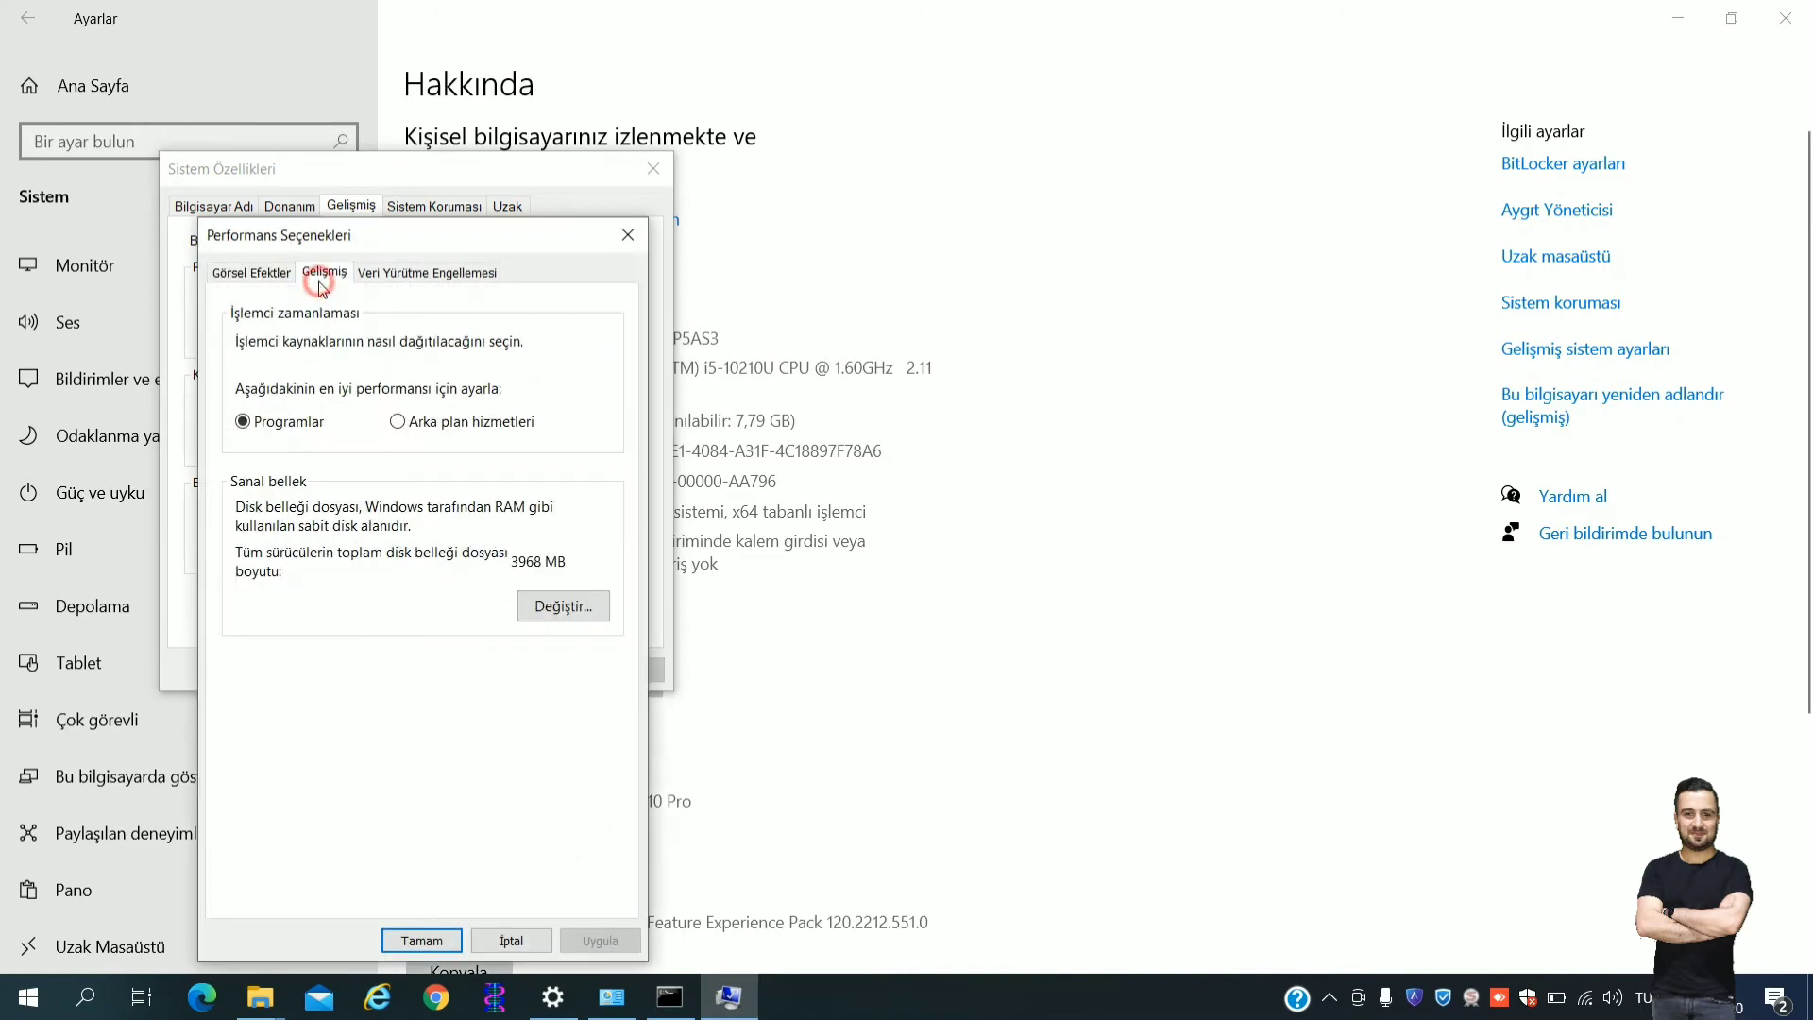
pyautogui.moveTo(418, 235); pyautogui.dragTo(461, 148)
pyautogui.click(572, 534)
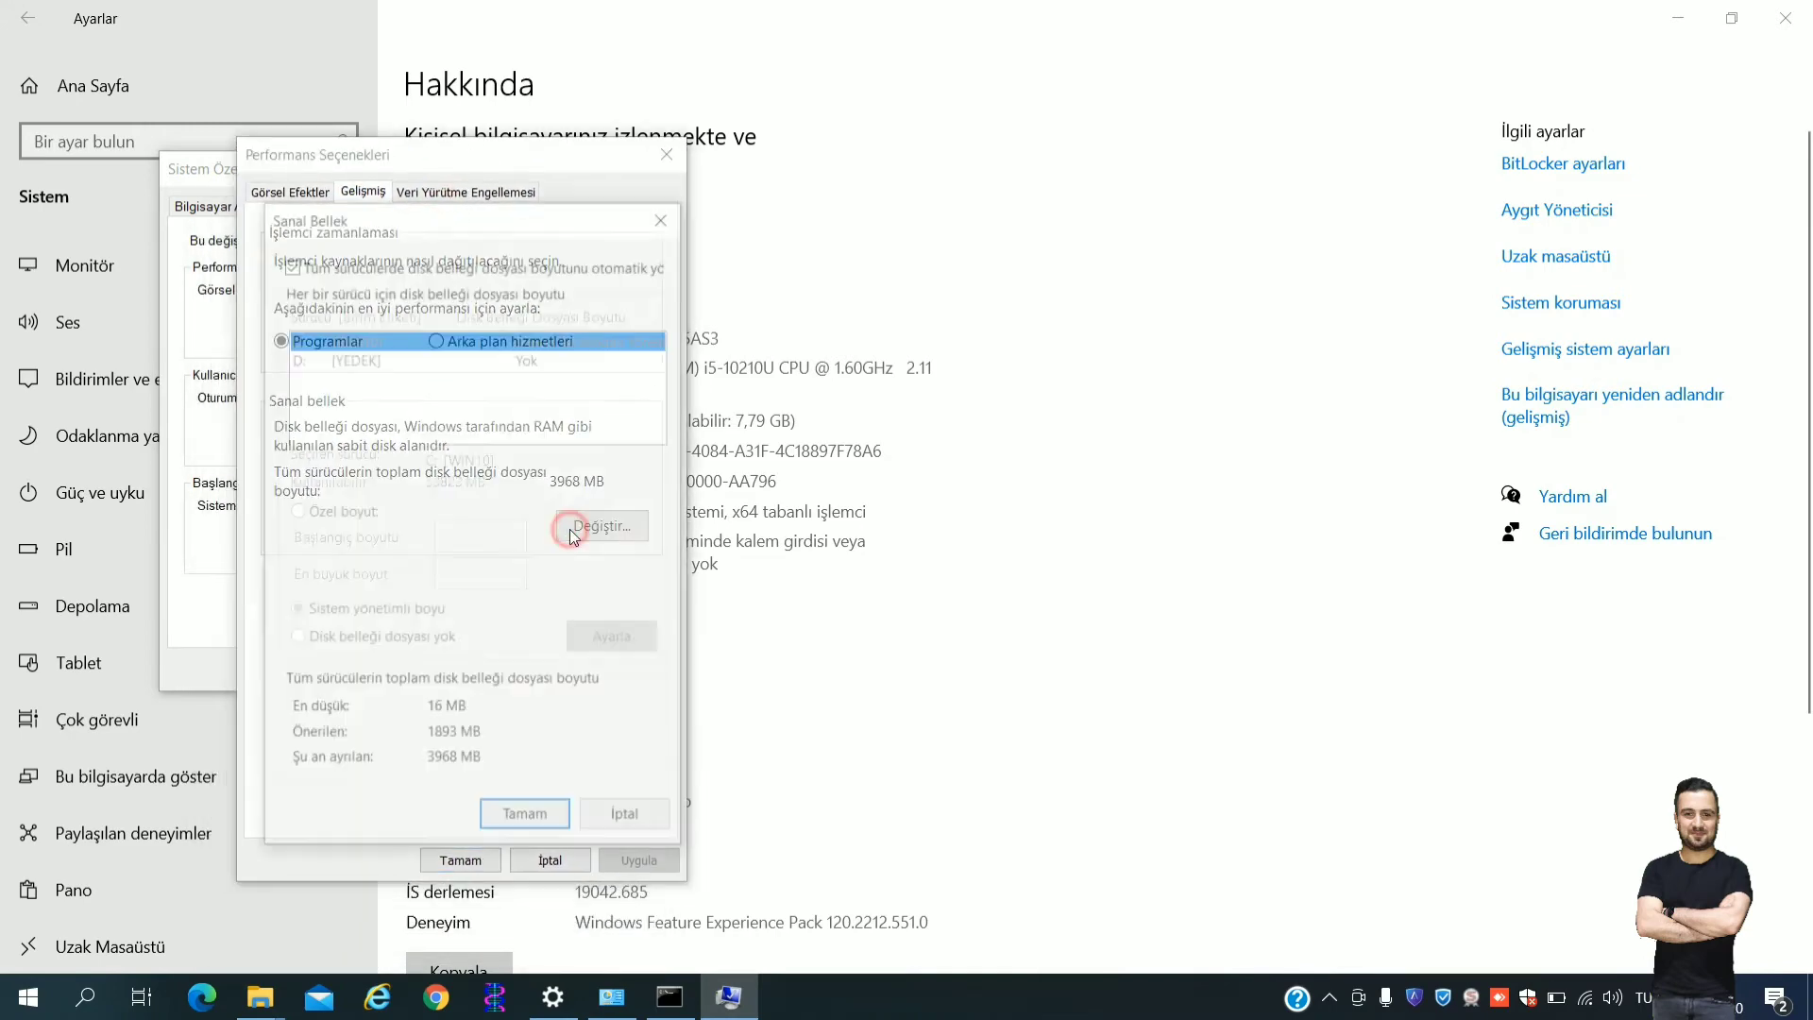
# - Turn off automatic paging file management, choosing no paging file for drive C and a system-managed size for drive D
pyautogui.click(340, 266)
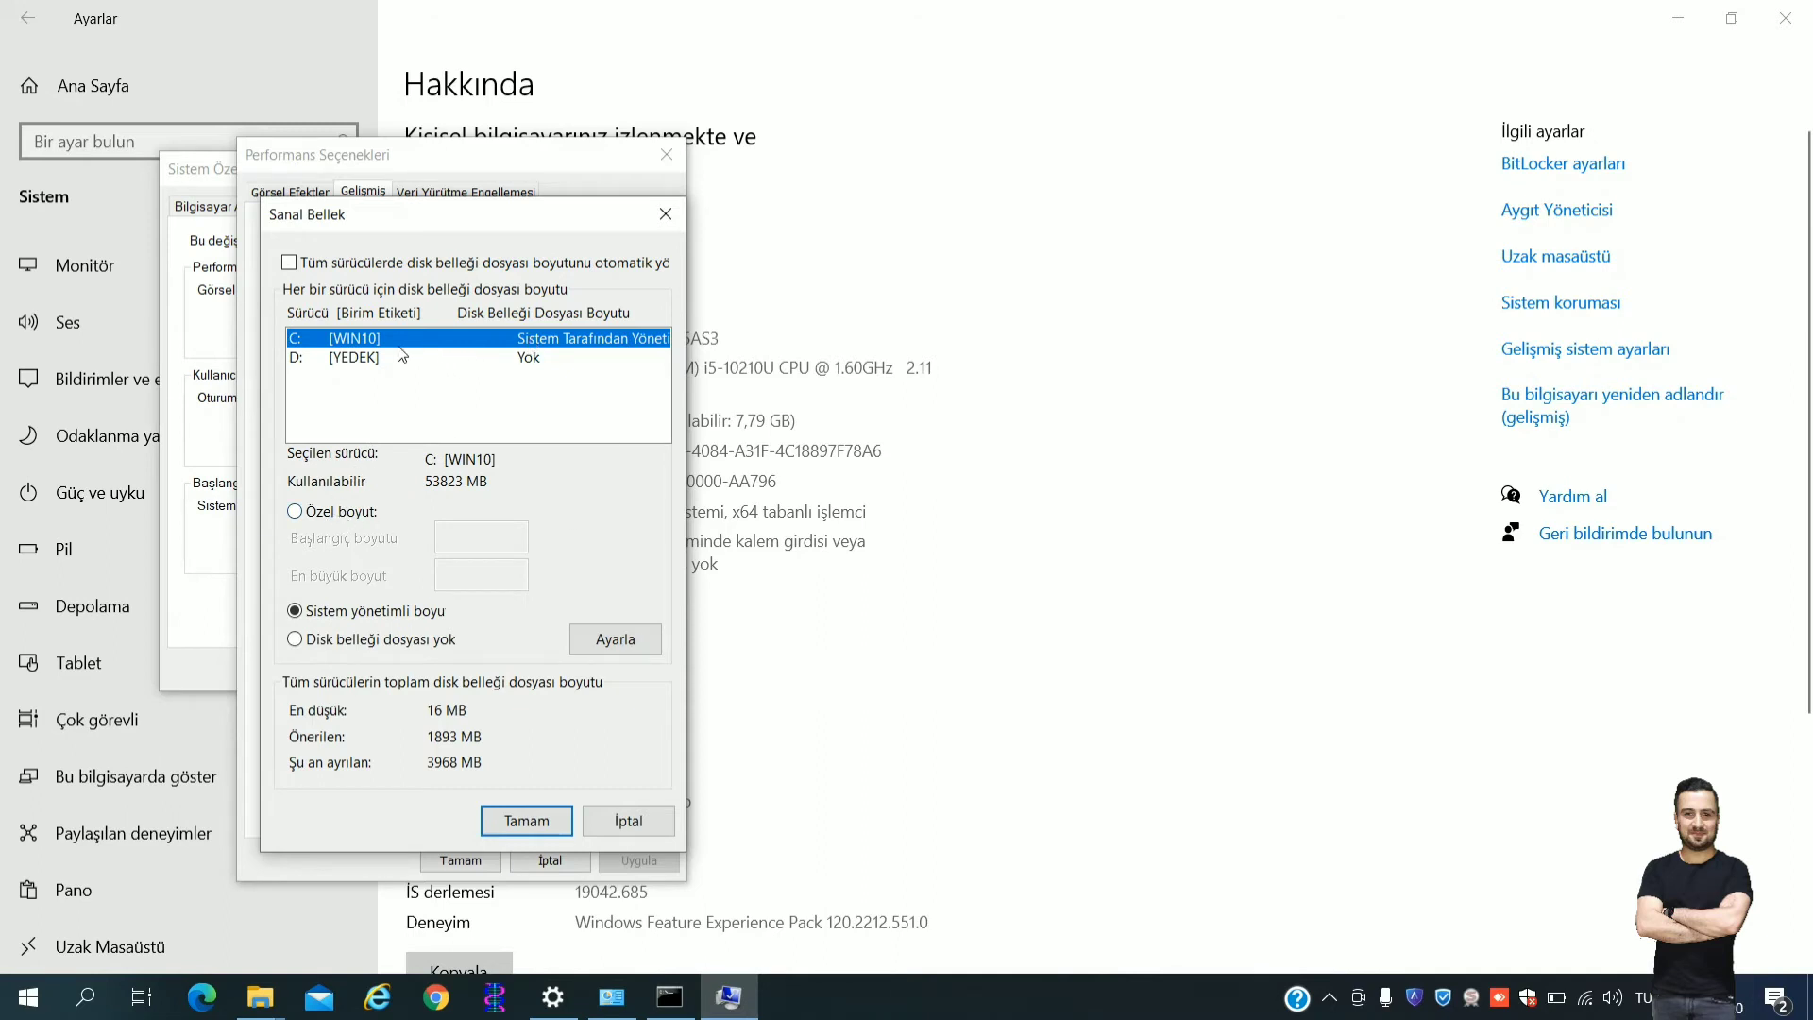
pyautogui.click(321, 639)
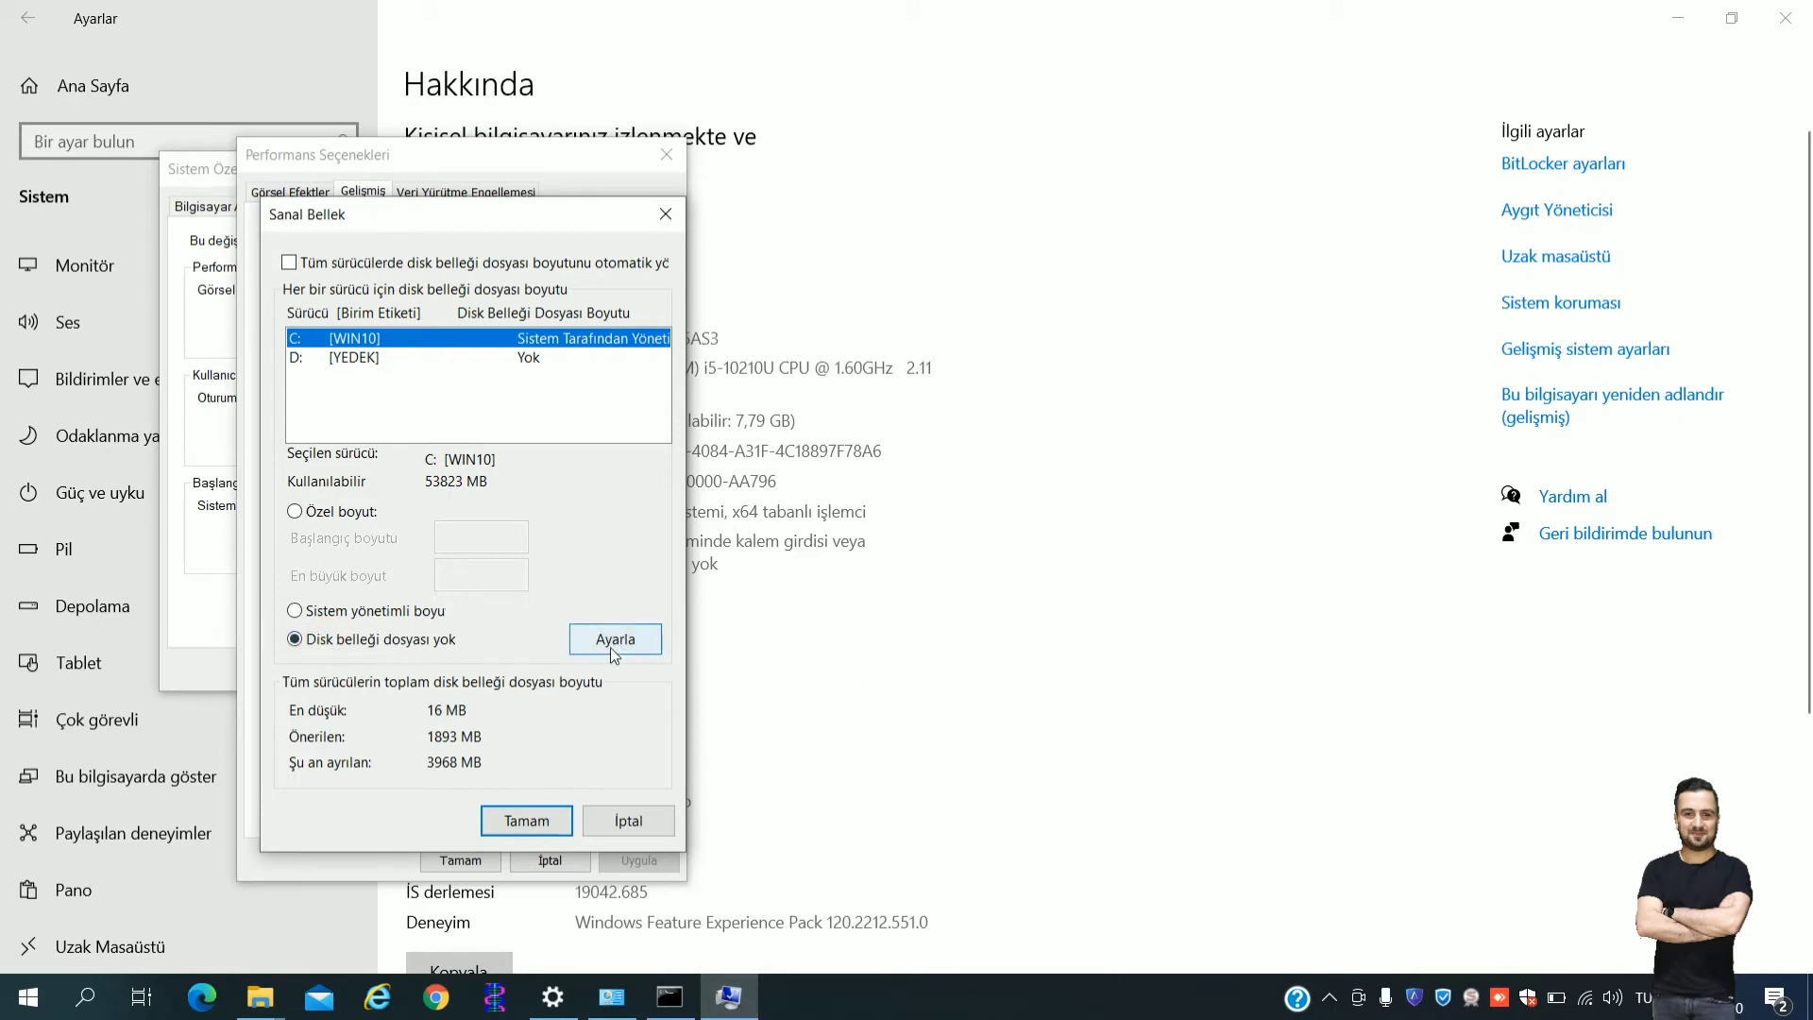
pyautogui.click(357, 358)
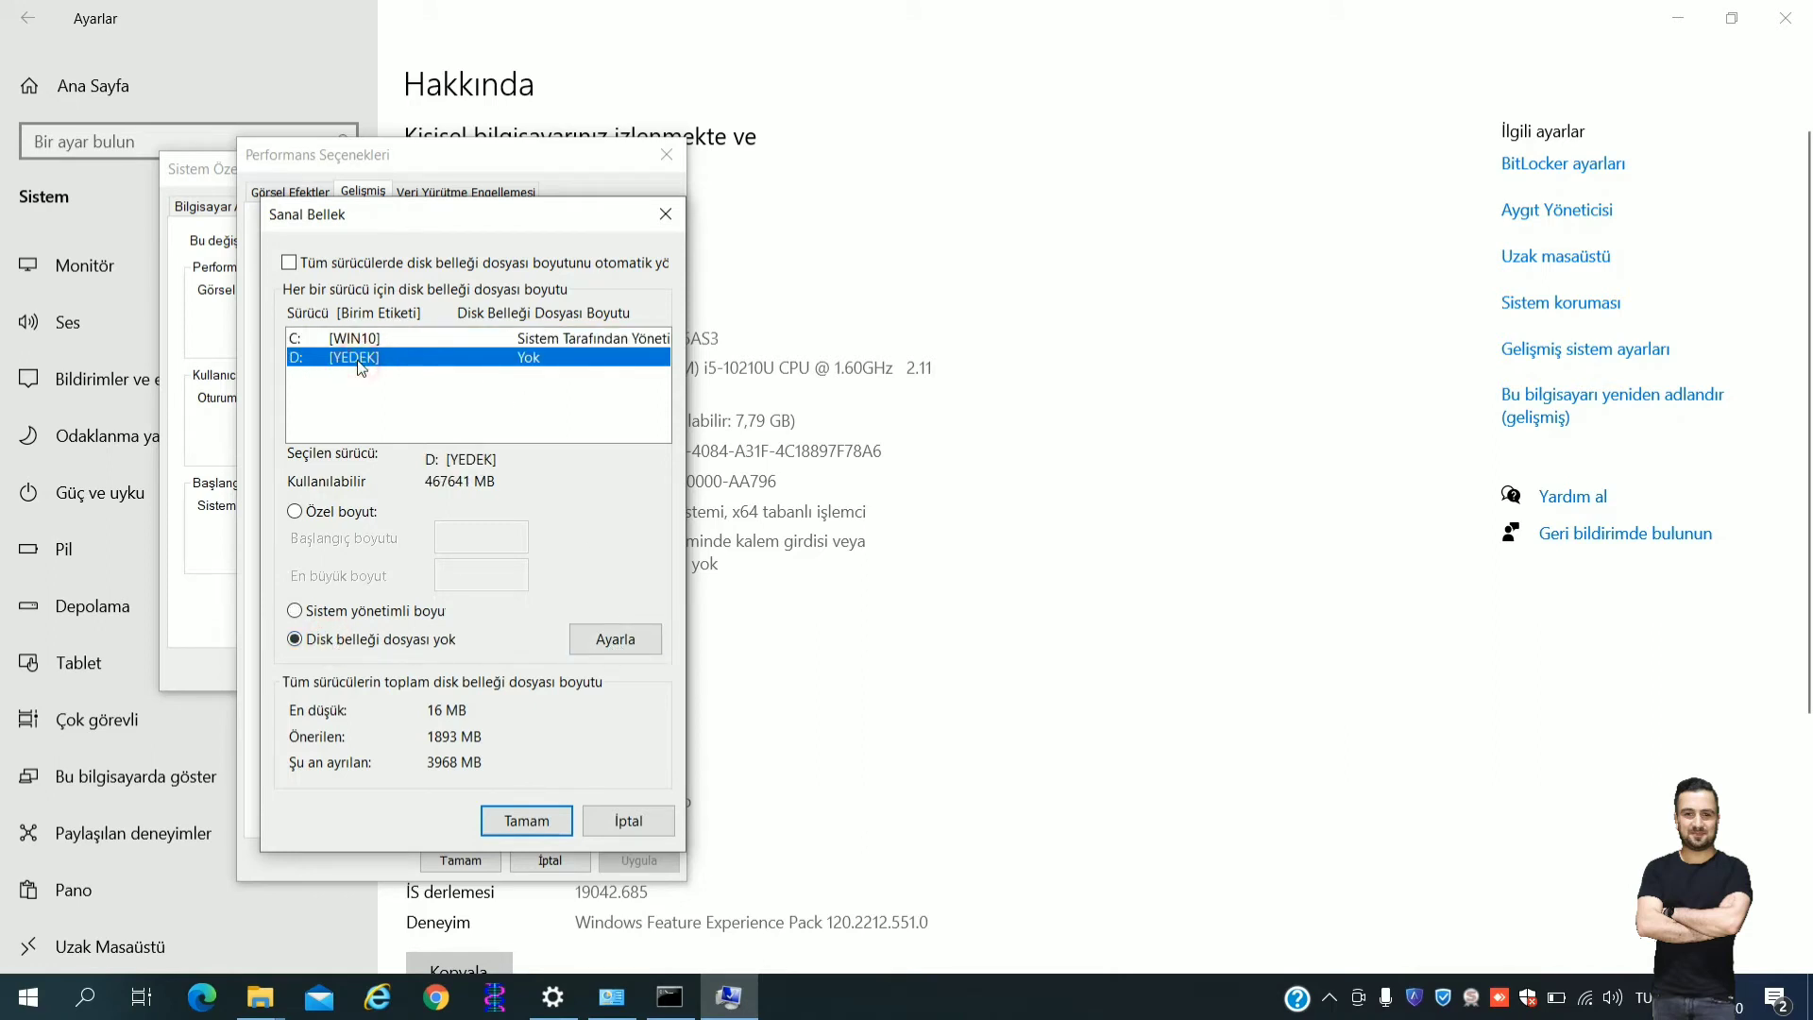
pyautogui.click(342, 611)
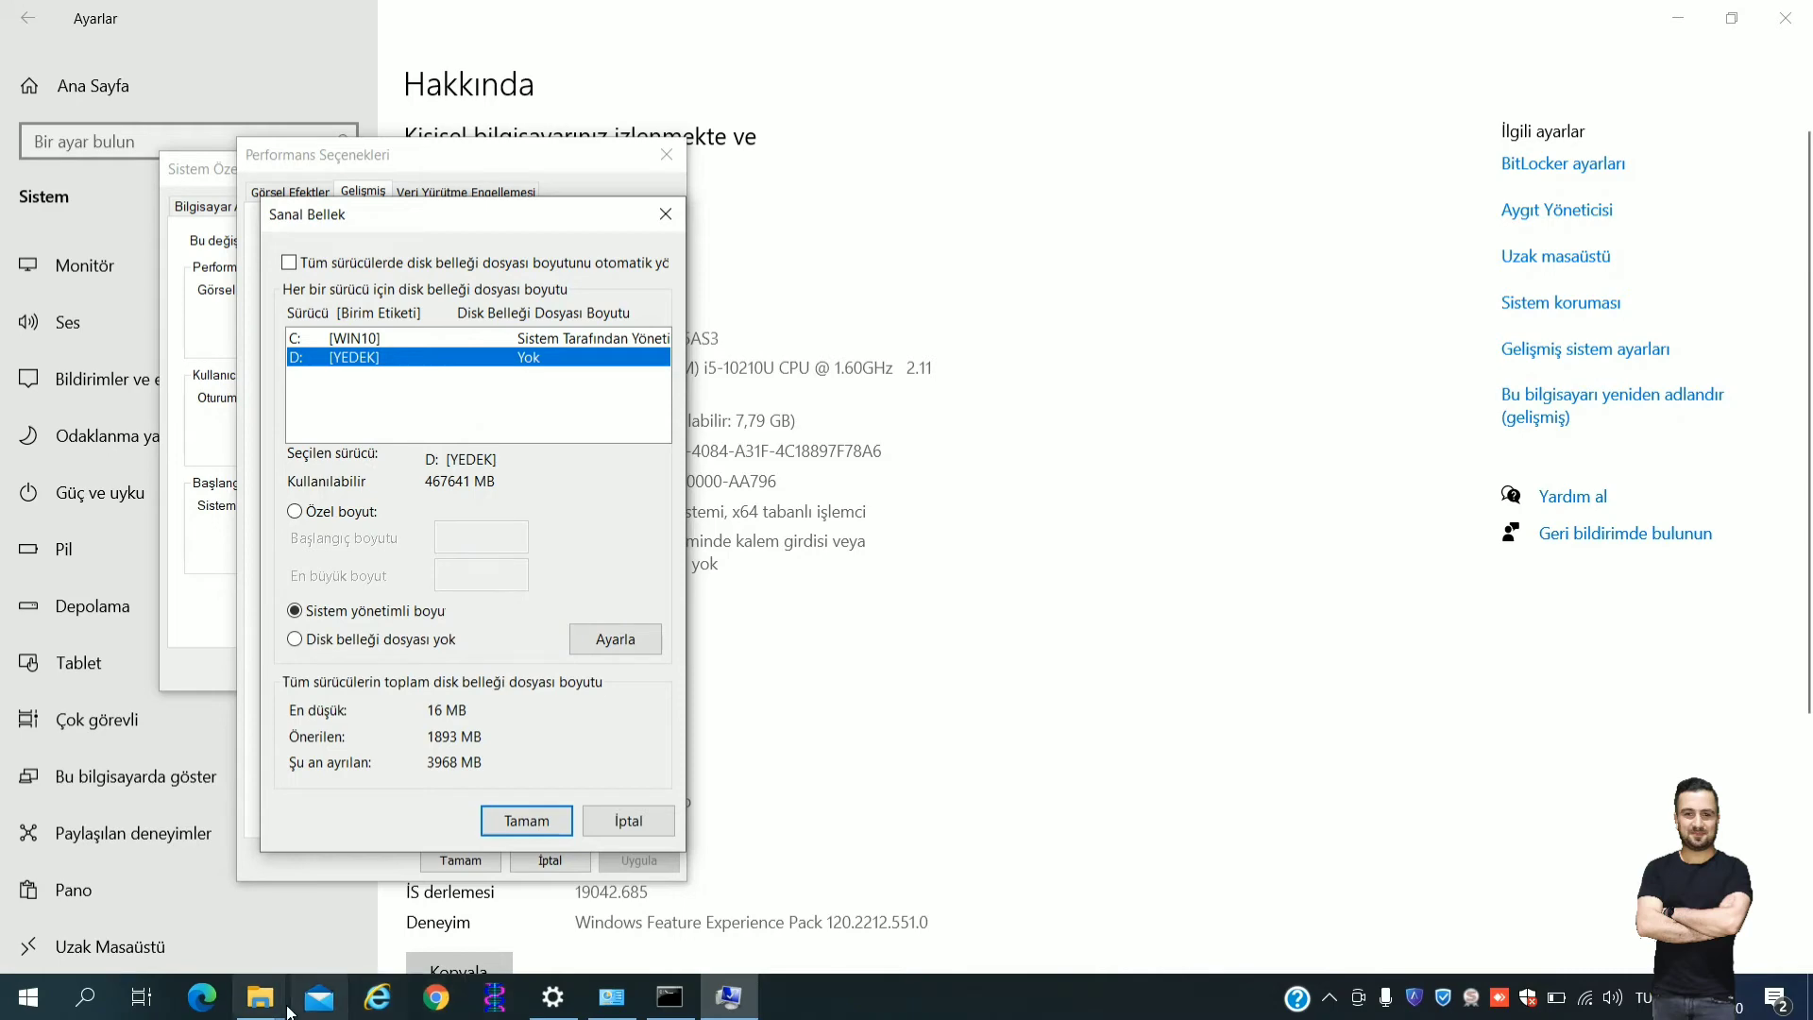
# - Return to the drive C folder window in File Explorer and look at pagefile.sys
pyautogui.click(259, 997)
pyautogui.click(1417, 900)
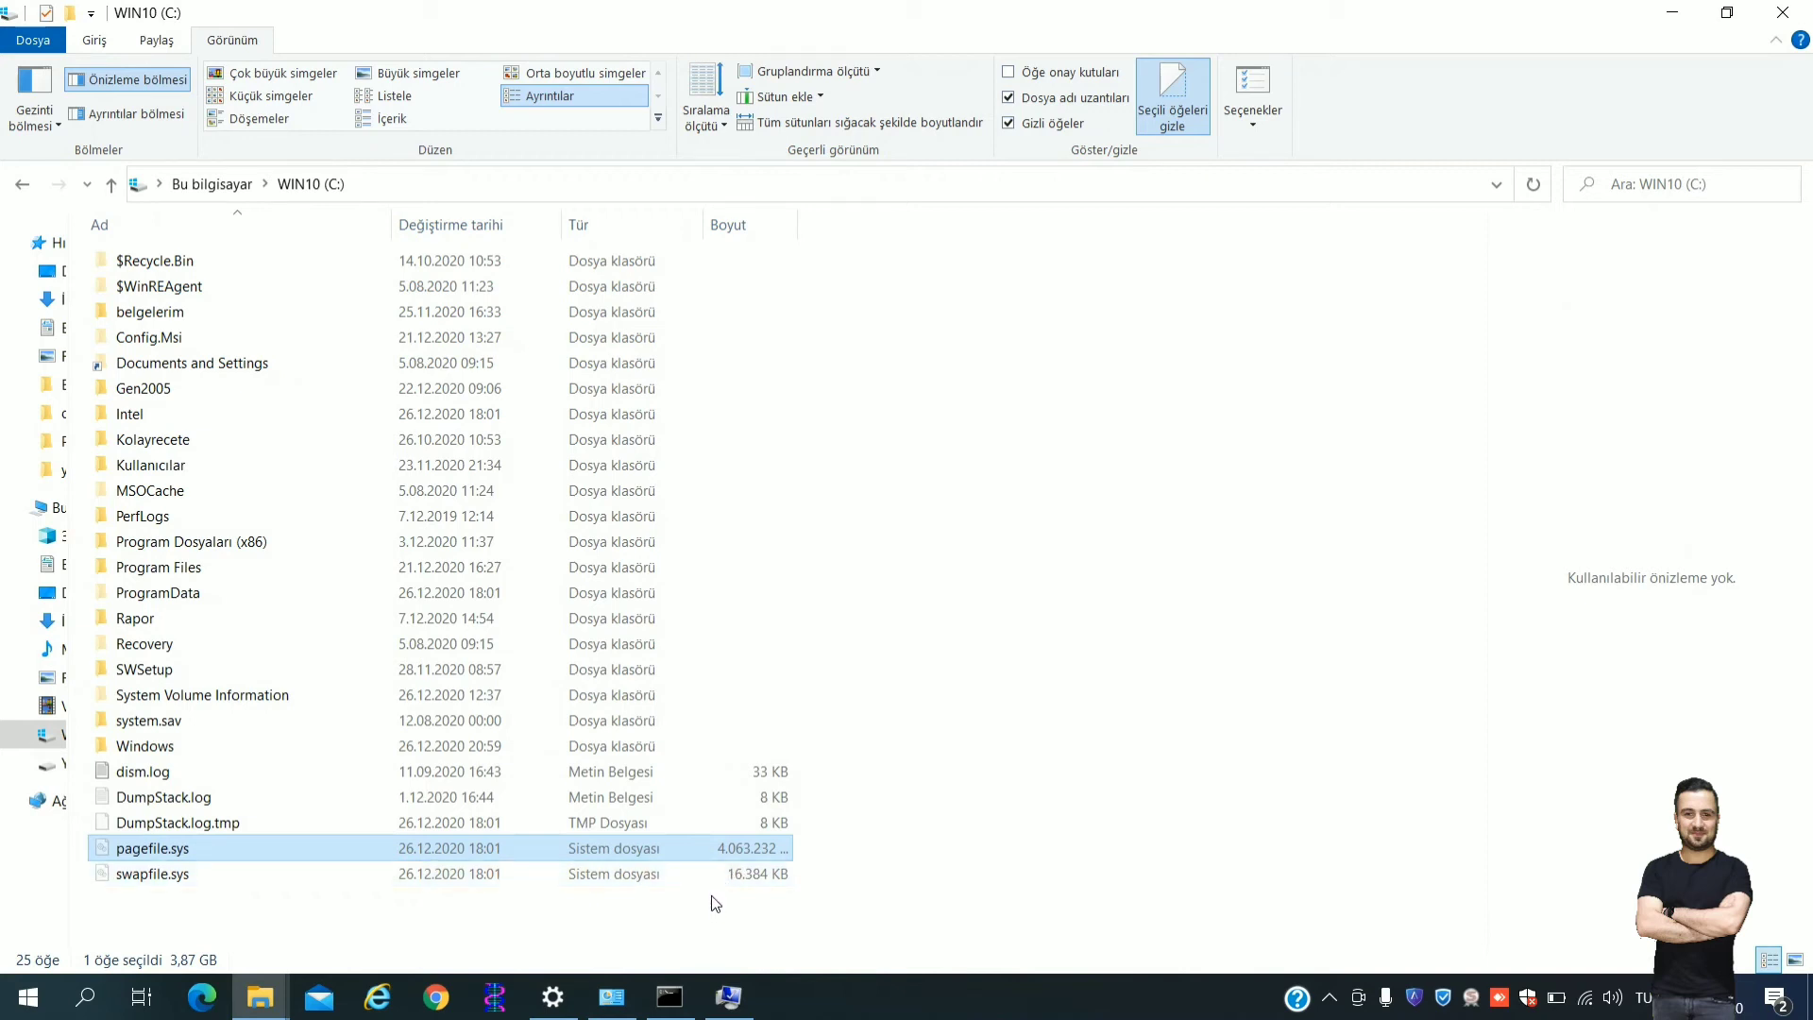
pyautogui.click(1188, 746)
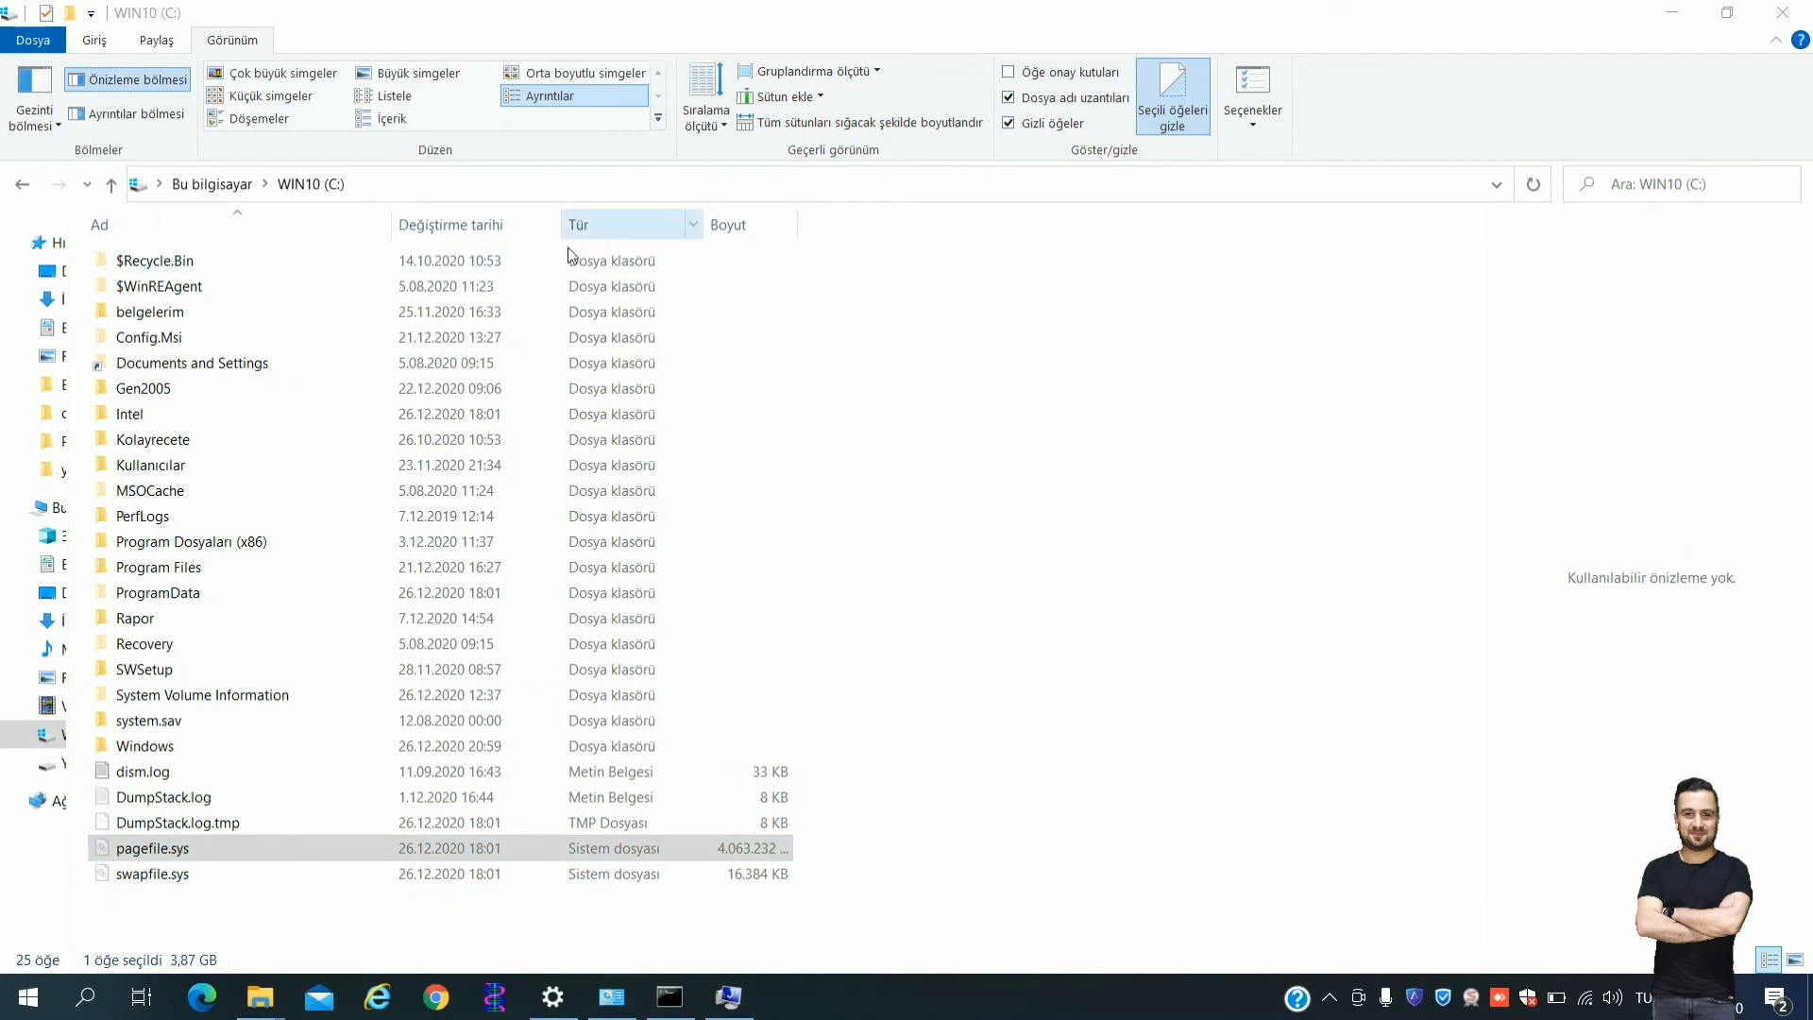
# - Go to This PC and open Disk Cleanup for drive C from its properties
pyautogui.click(224, 189)
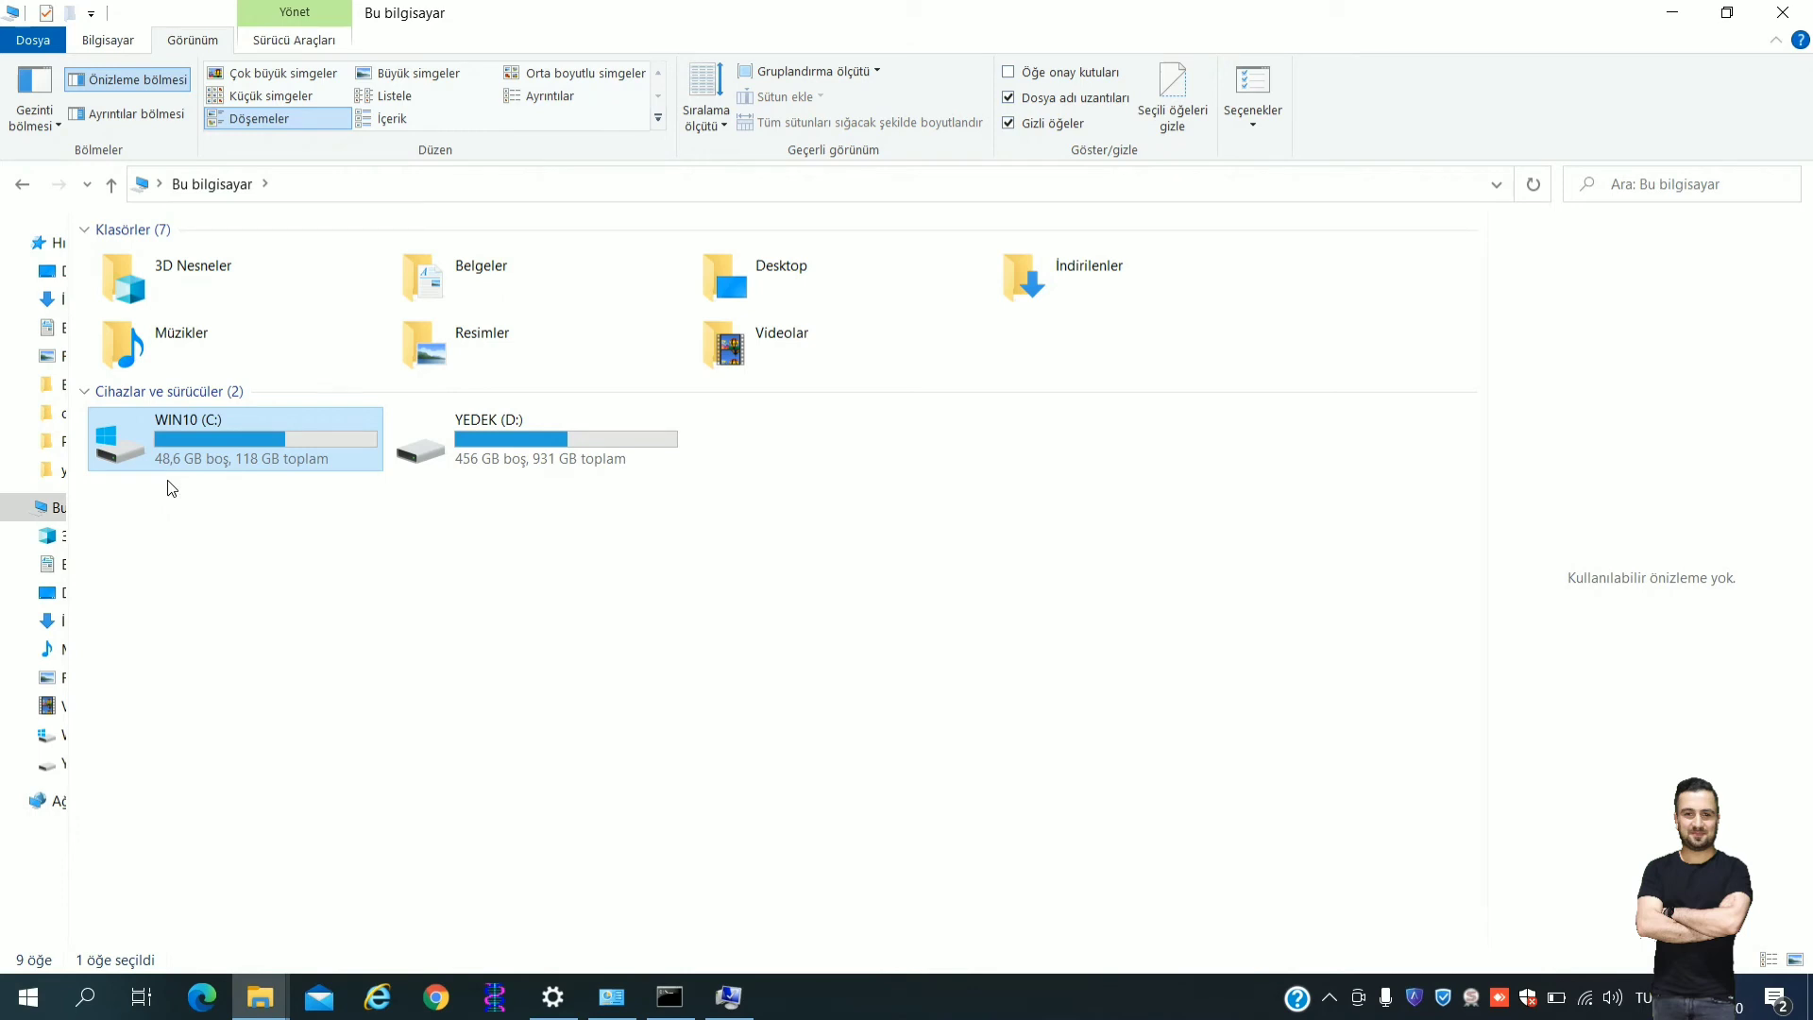
pyautogui.rightClick(191, 440)
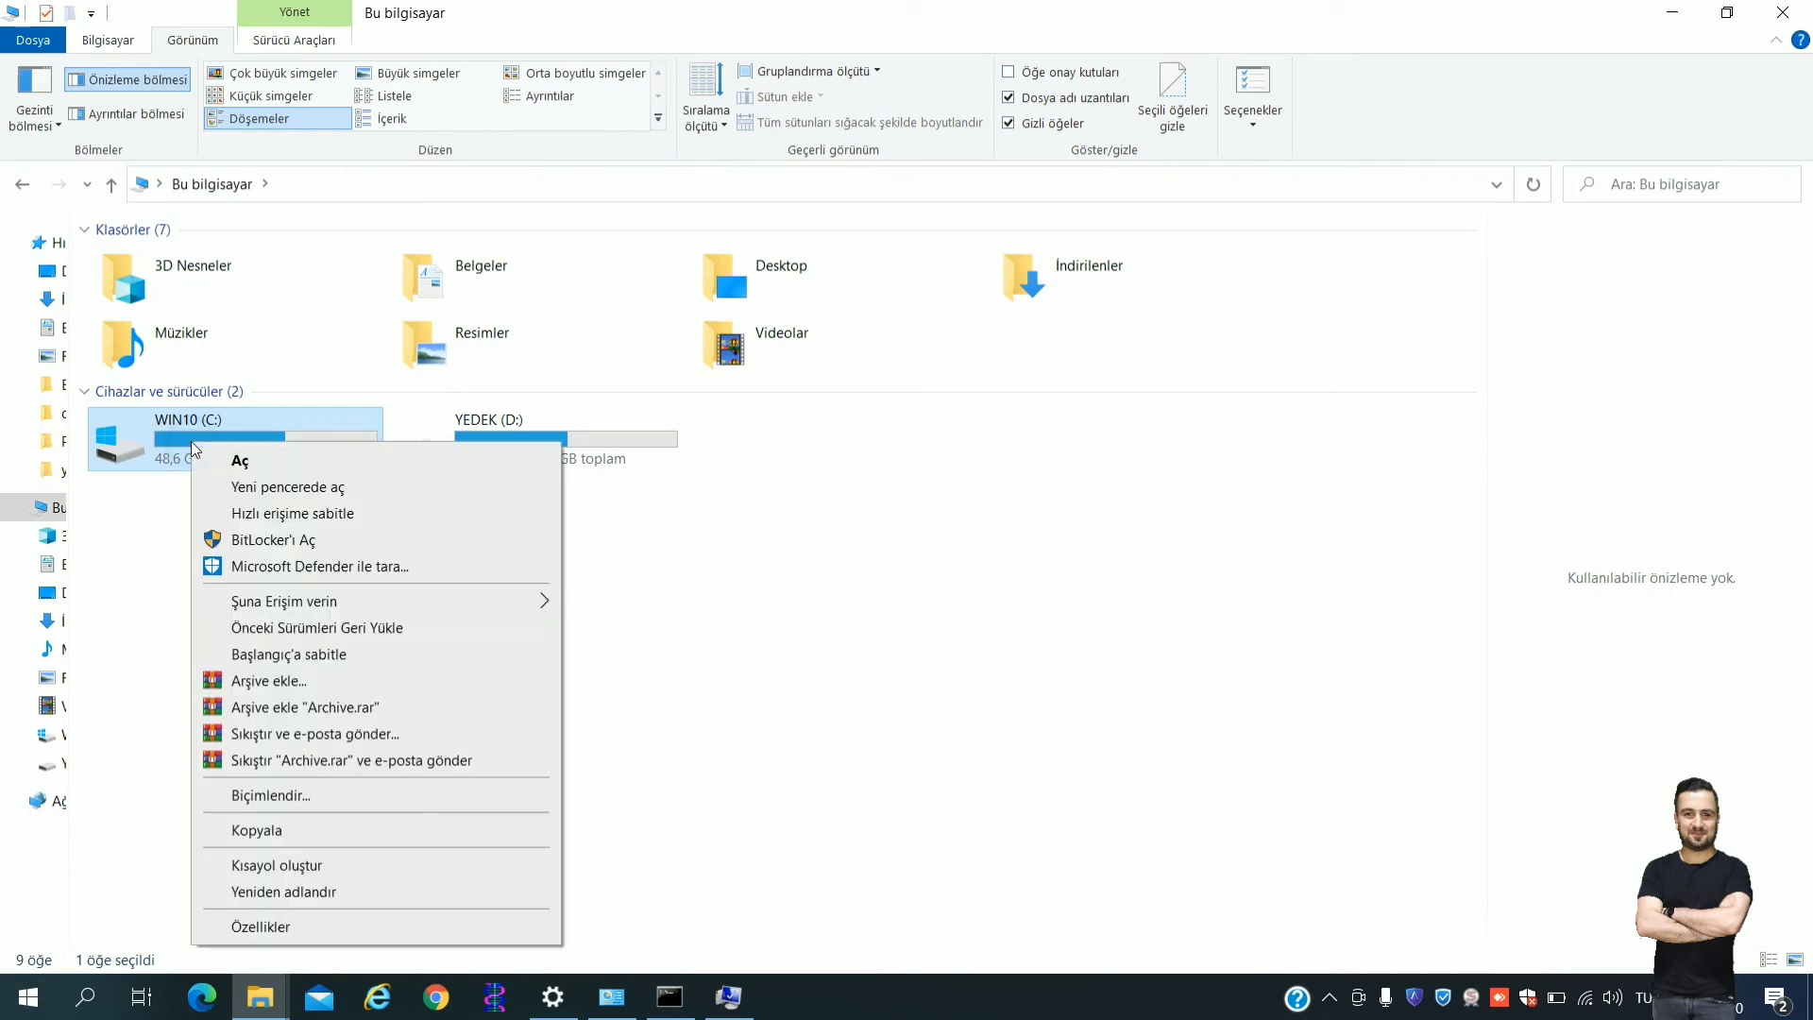
pyautogui.click(363, 928)
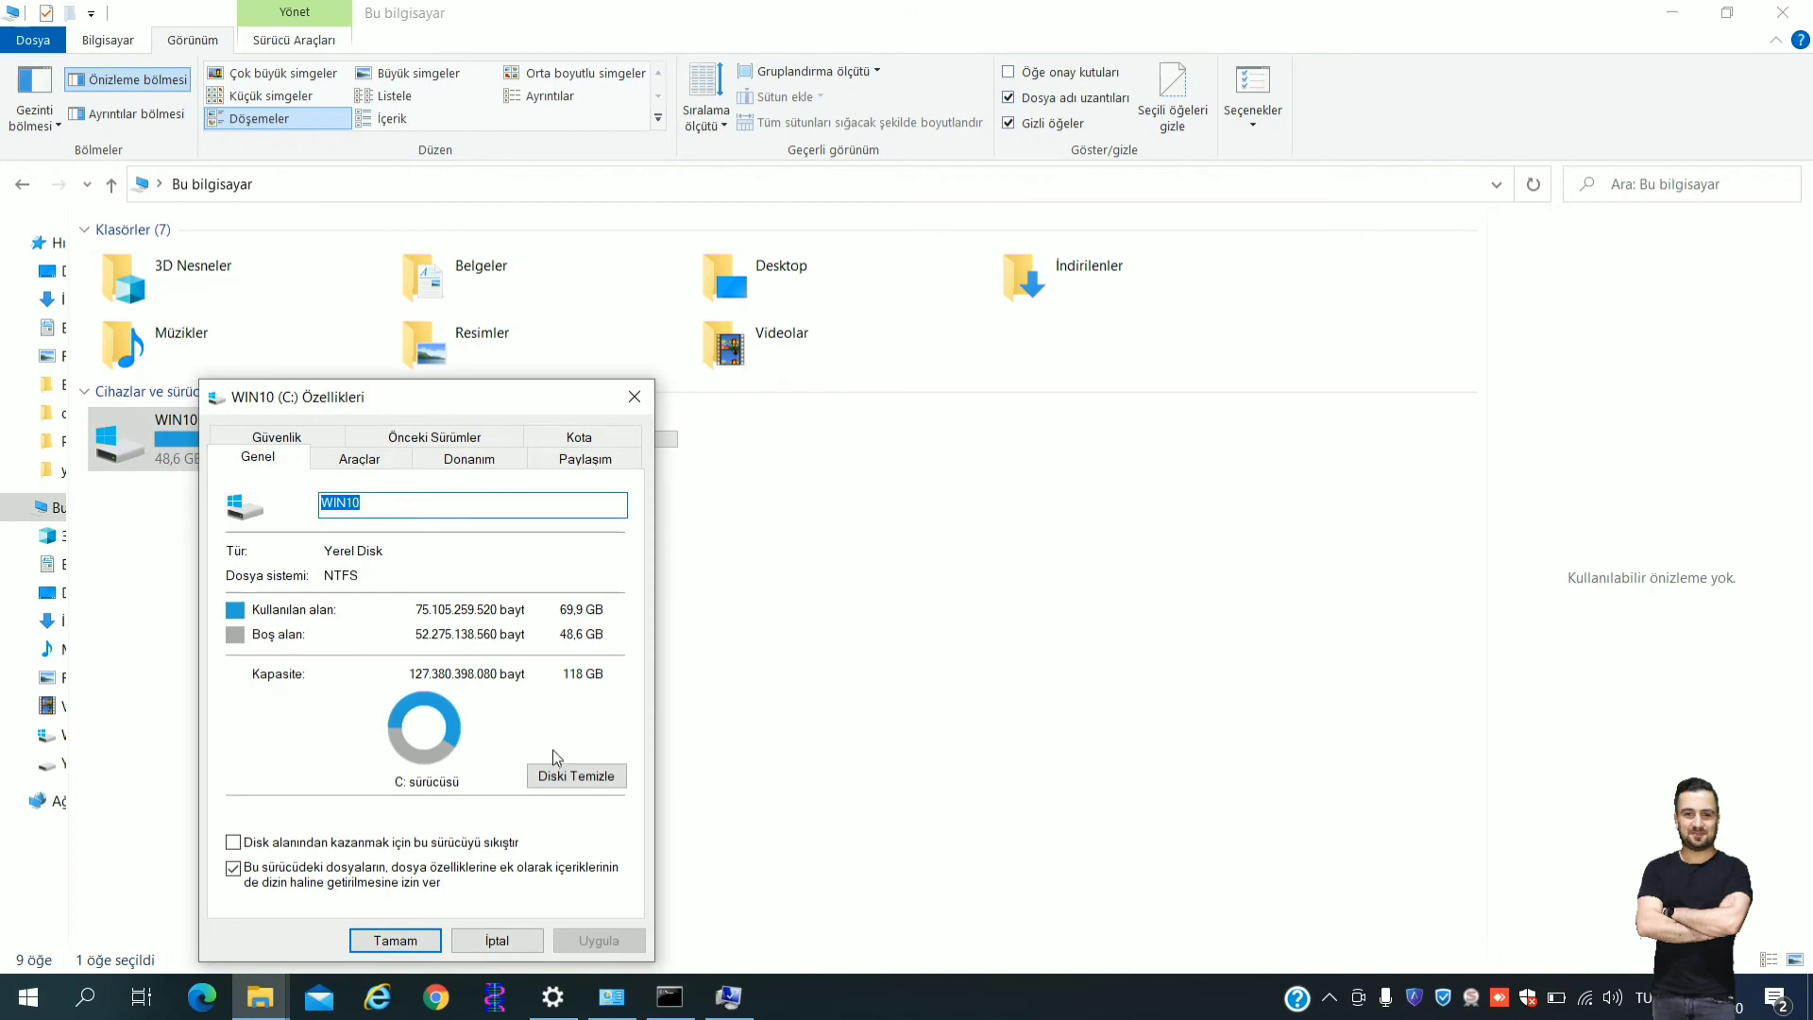
pyautogui.click(564, 776)
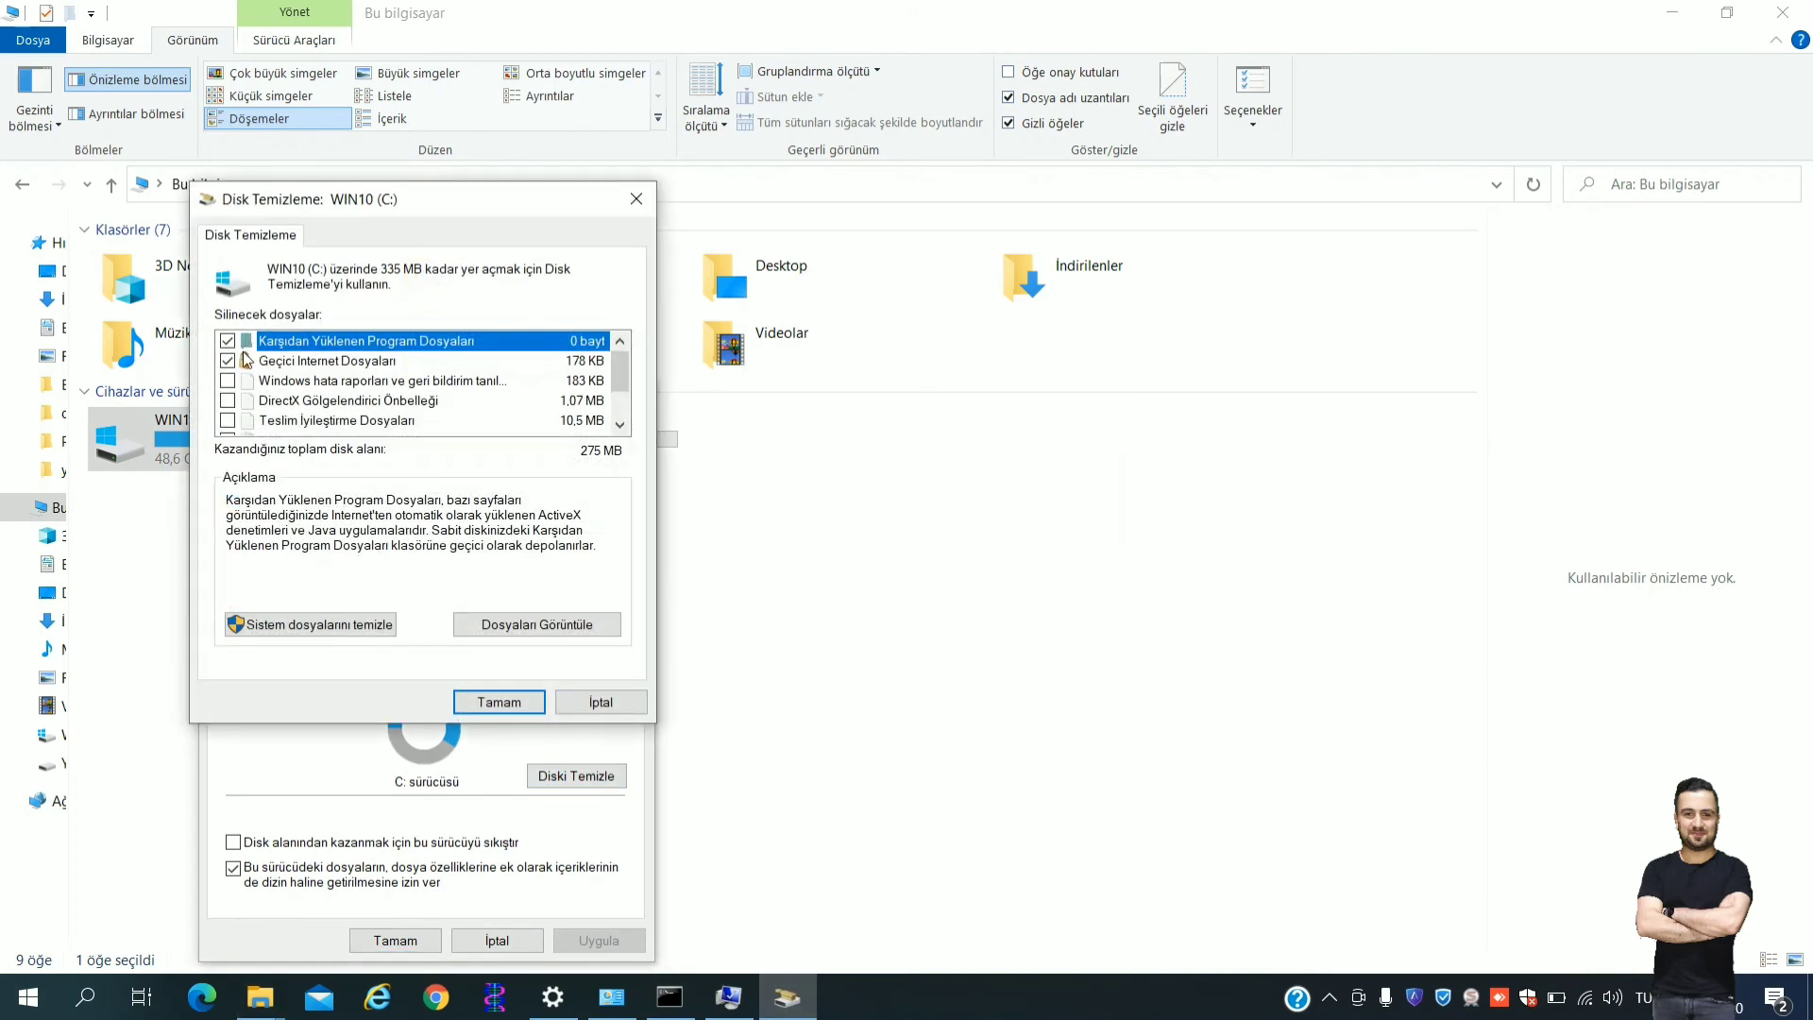
# - Mark error reports, DirectX shader cache, Delivery Optimization files, Recycle Bin and temporary files for deletion, and start the system files cleanup
pyautogui.click(244, 383)
pyautogui.click(228, 380)
pyautogui.click(228, 400)
pyautogui.click(227, 420)
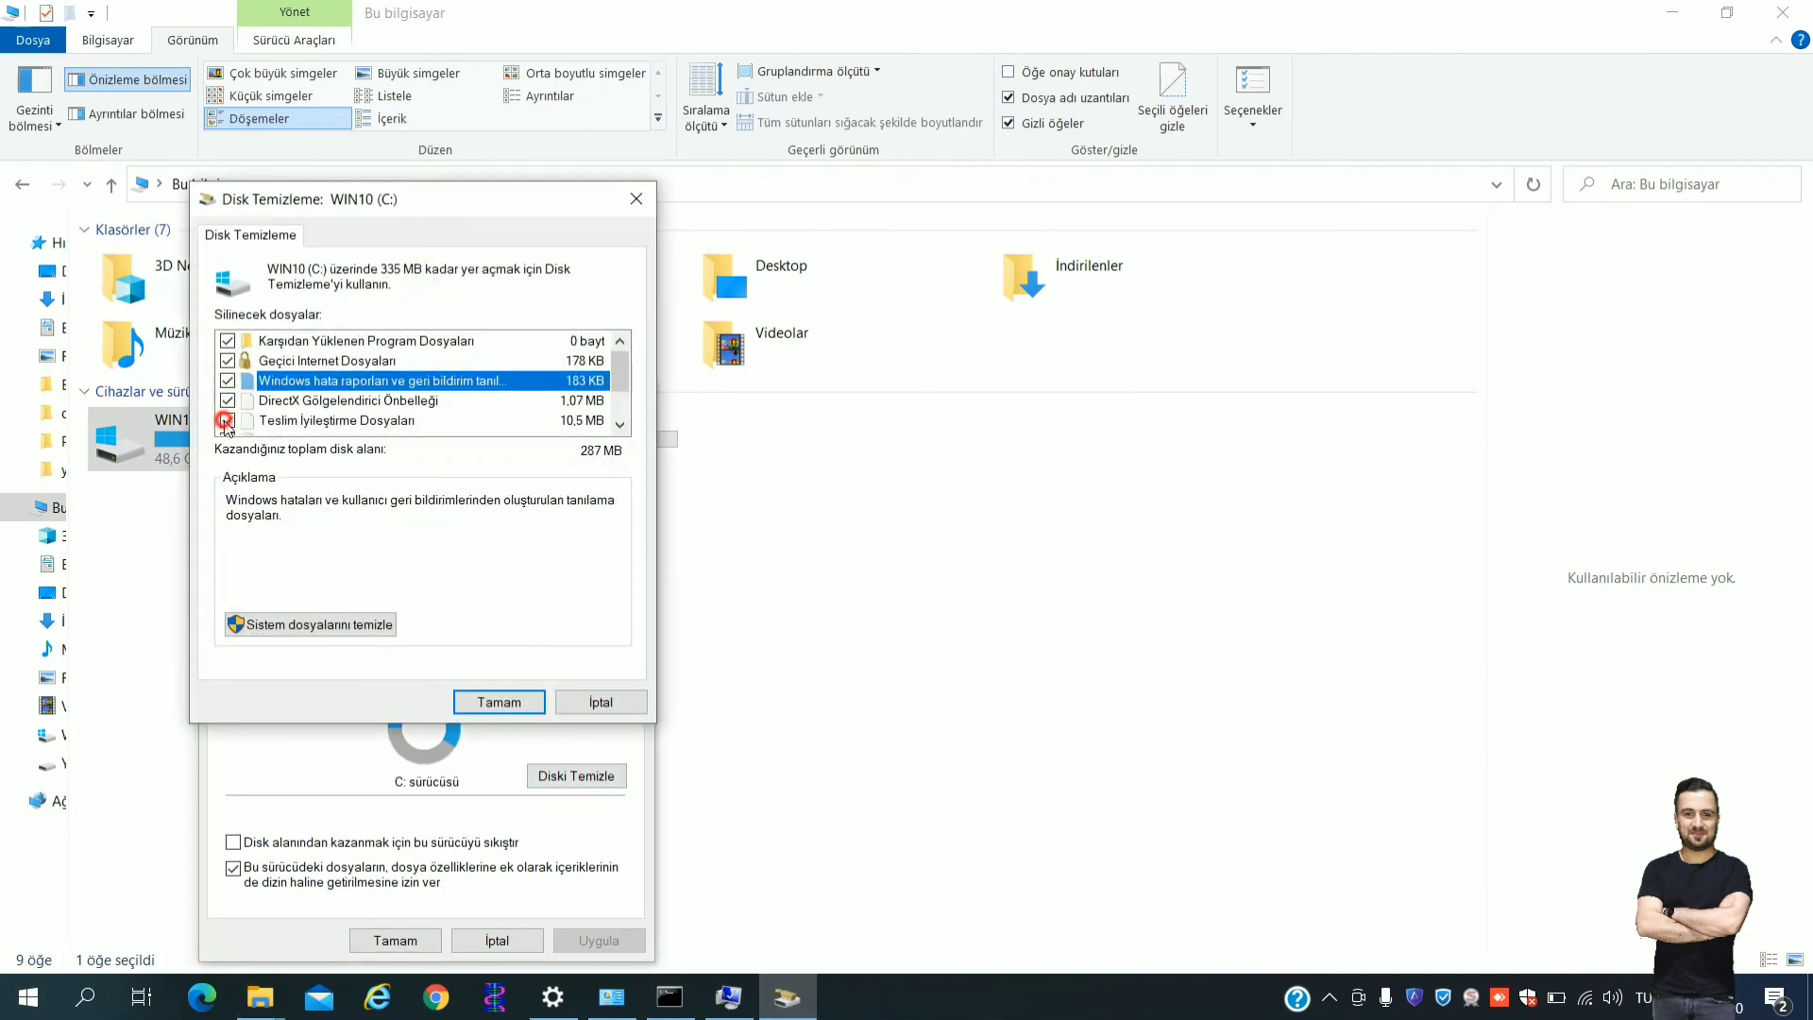
pyautogui.click(621, 425)
pyautogui.click(621, 425)
pyautogui.click(620, 425)
pyautogui.click(228, 381)
pyautogui.click(228, 400)
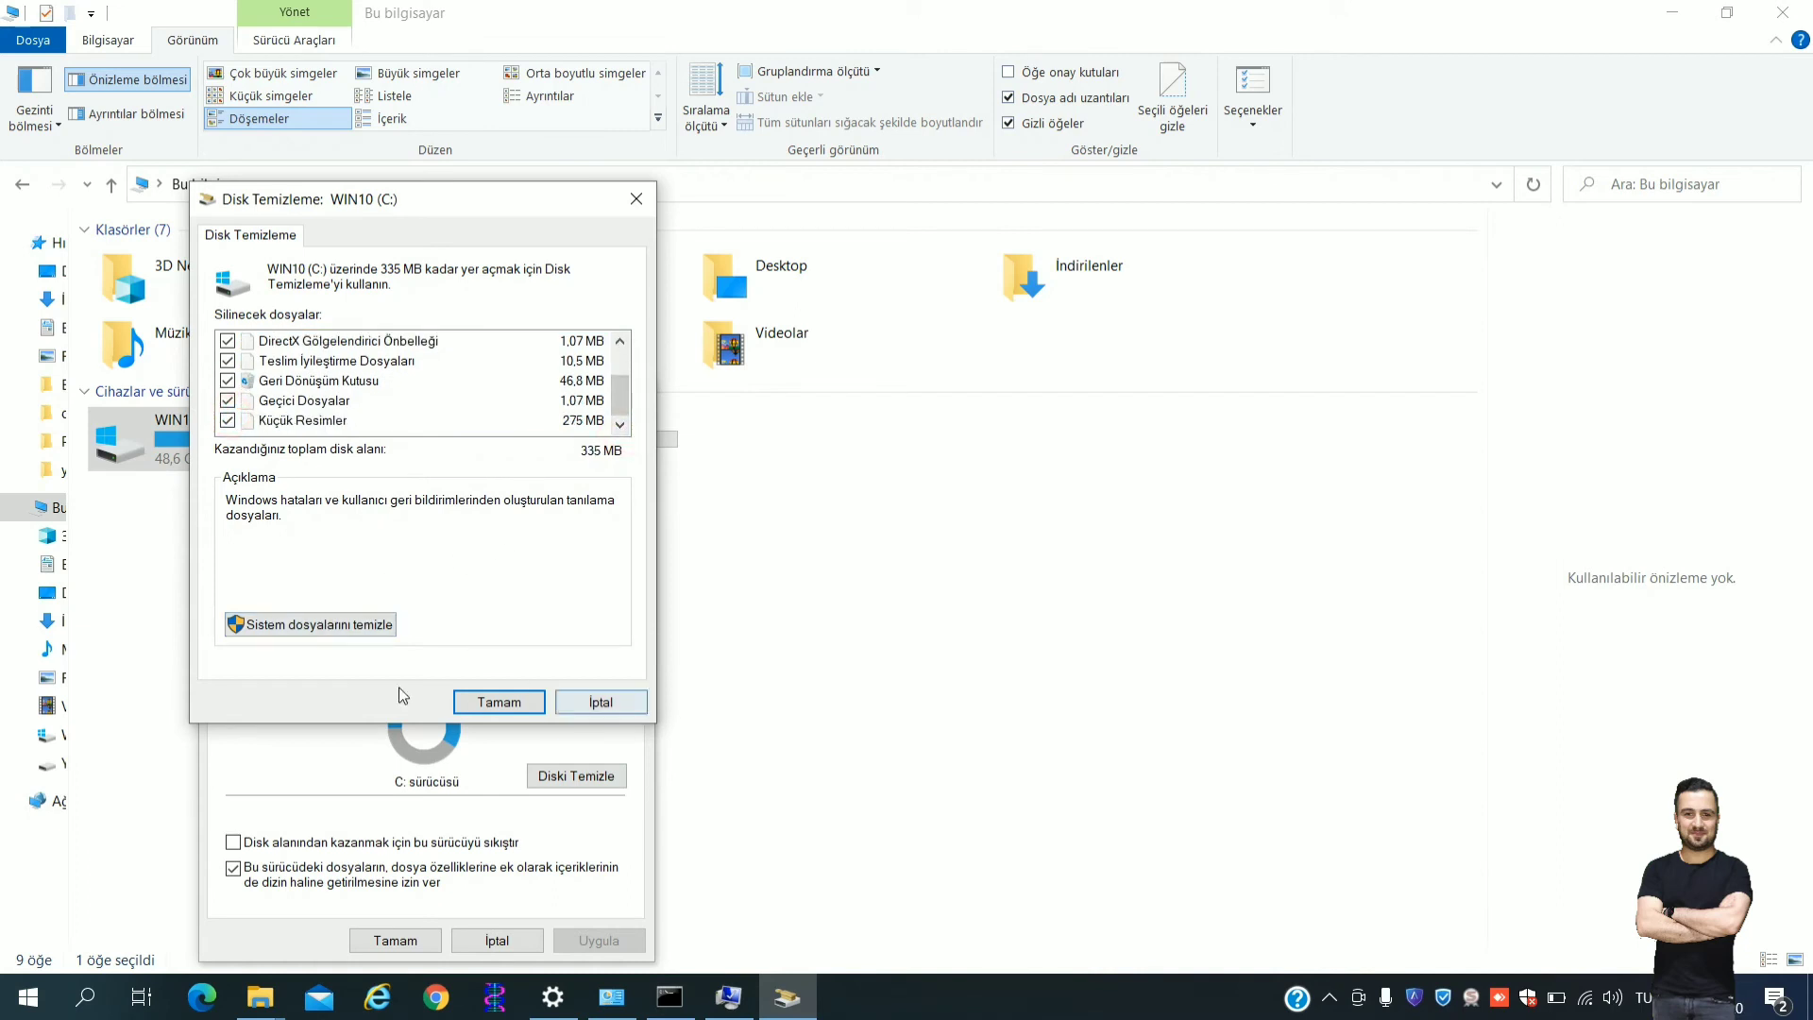
pyautogui.click(336, 627)
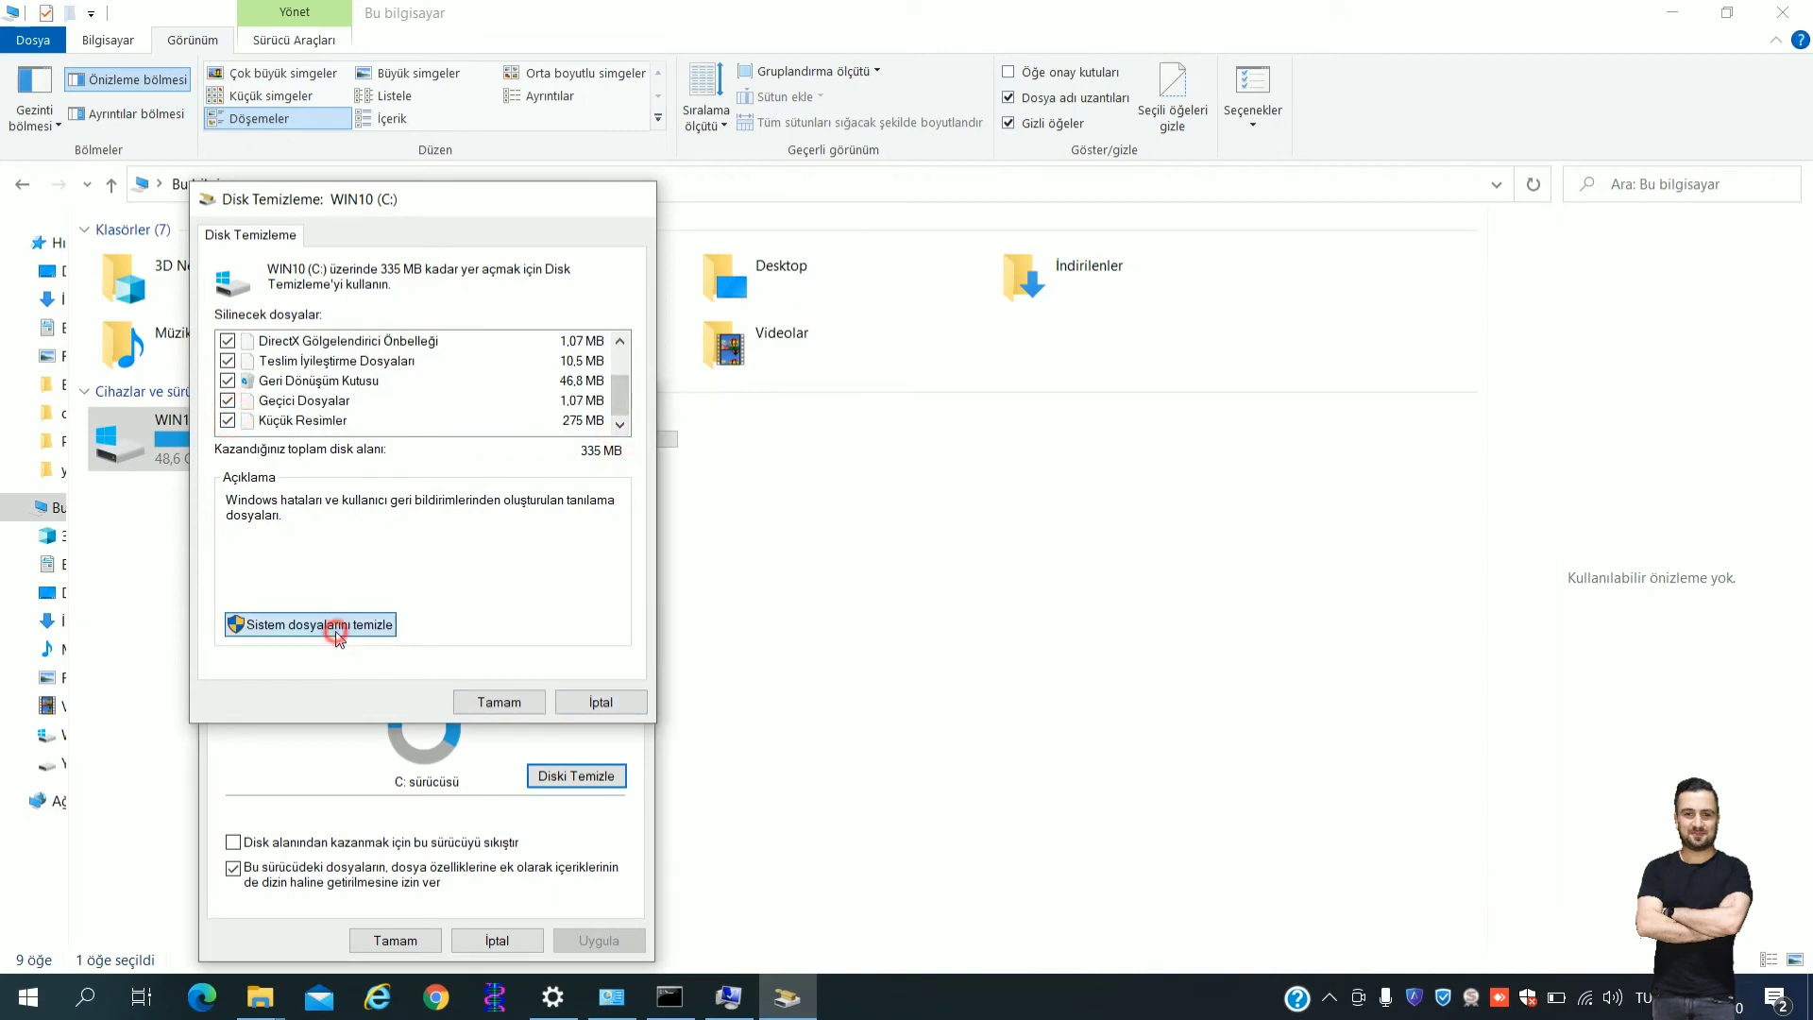